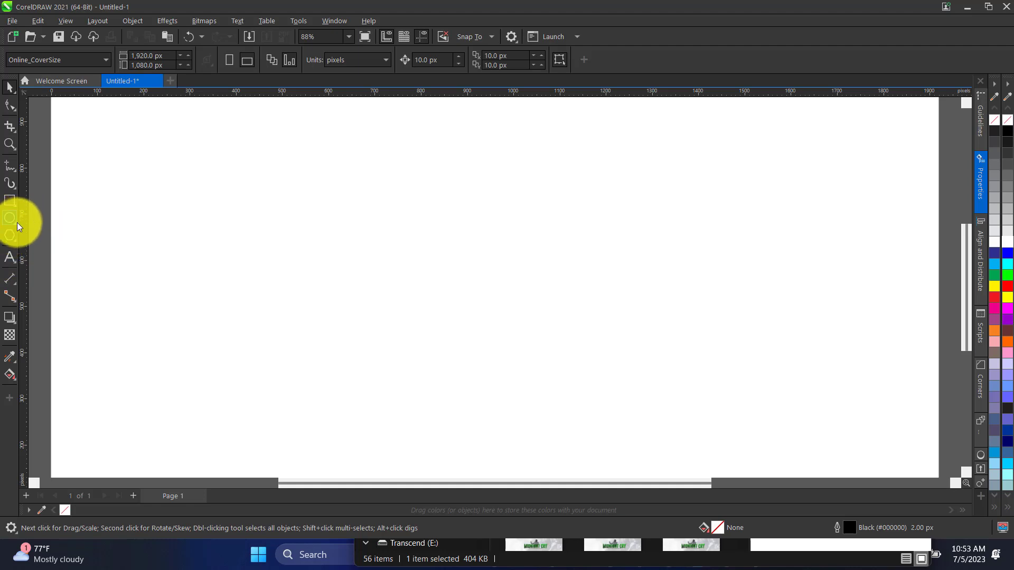
- Draw a circle about 483 px in diameter and place a duplicate beside it so the two overlap
left_click(15, 223)
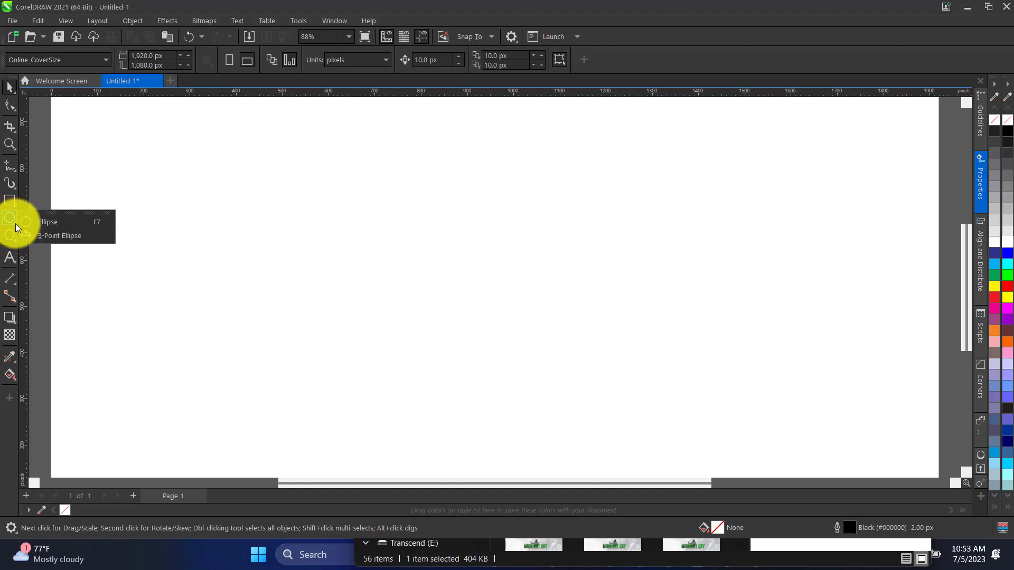
left_click(43, 222)
left_click_drag(324, 196, 543, 411)
left_click(9, 86)
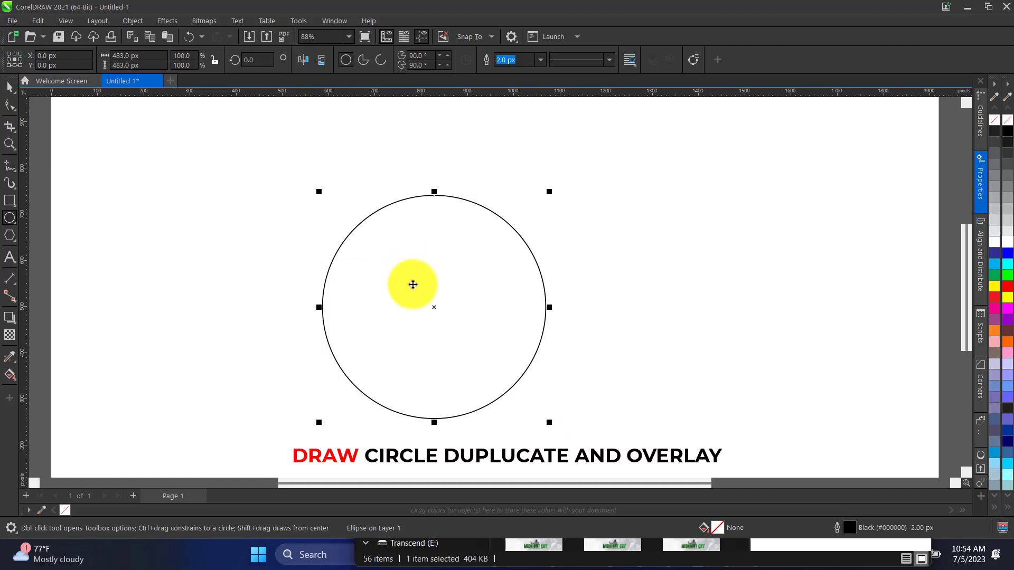
left_click_drag(434, 308, 471, 295)
- Intersect the two circles and fill the resulting leaf shape with green
key("ctrl+a")
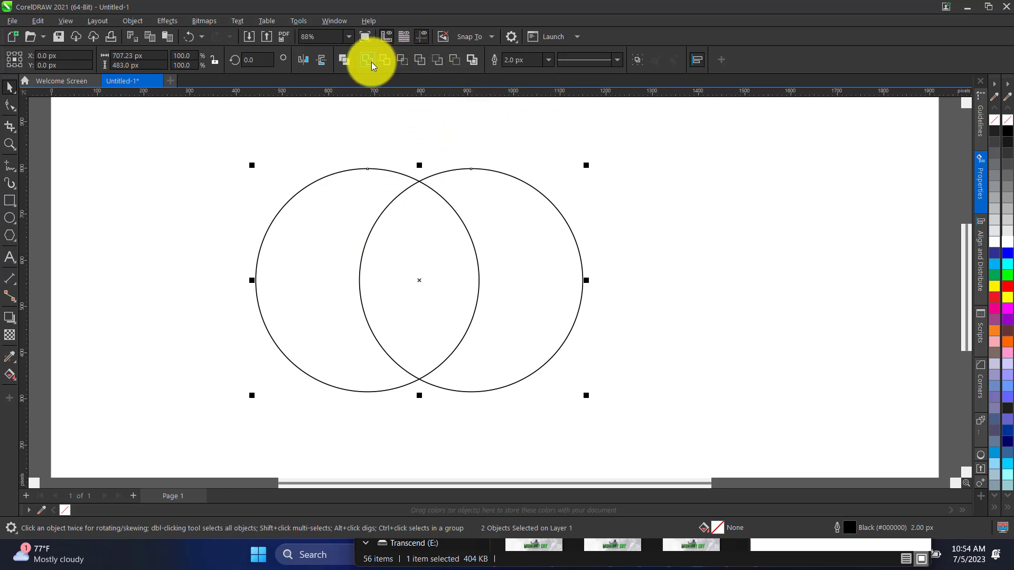
left_click(403, 62)
left_click(430, 124)
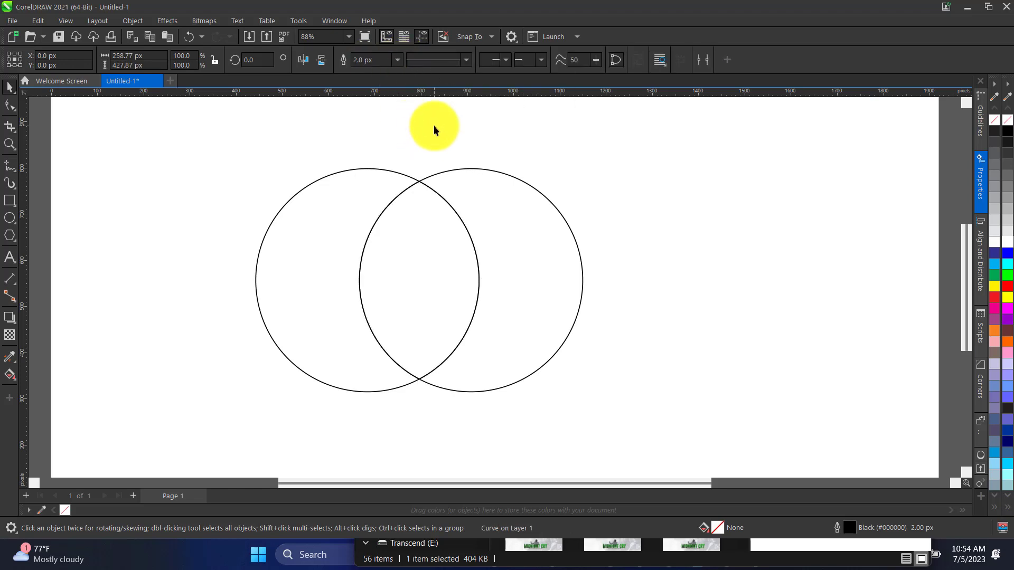
left_click(426, 238)
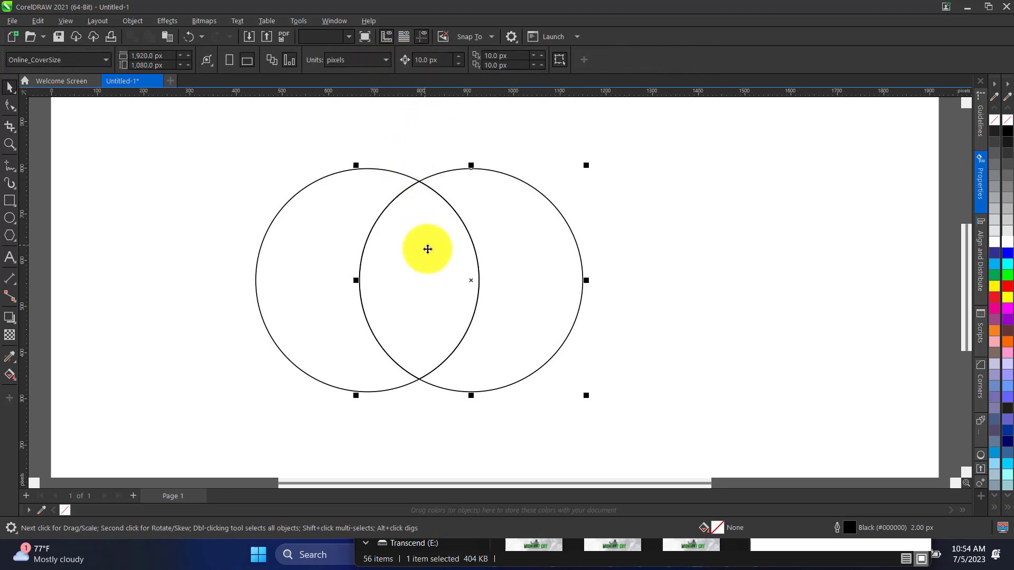
left_click(425, 260)
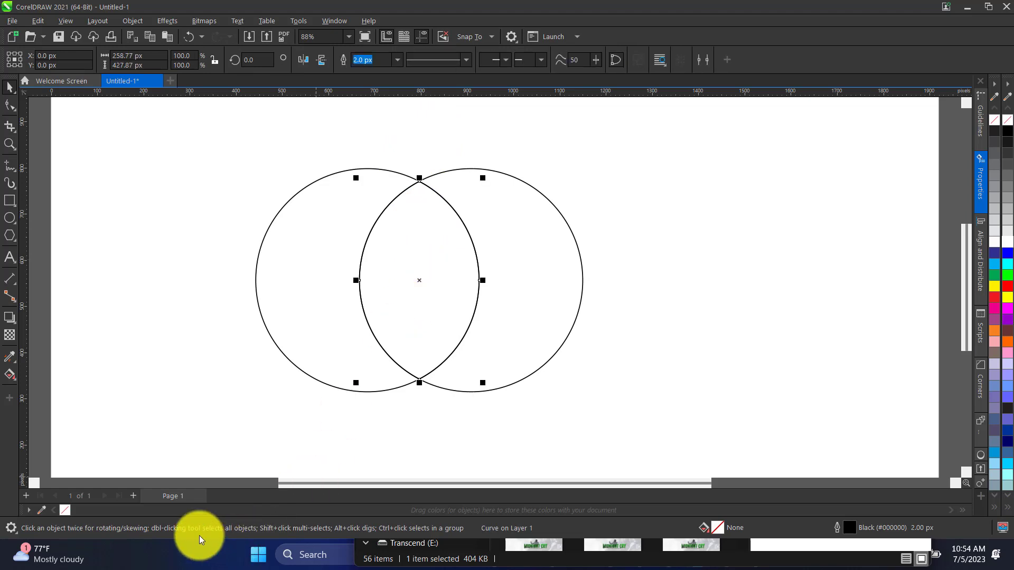
left_click(1007, 275)
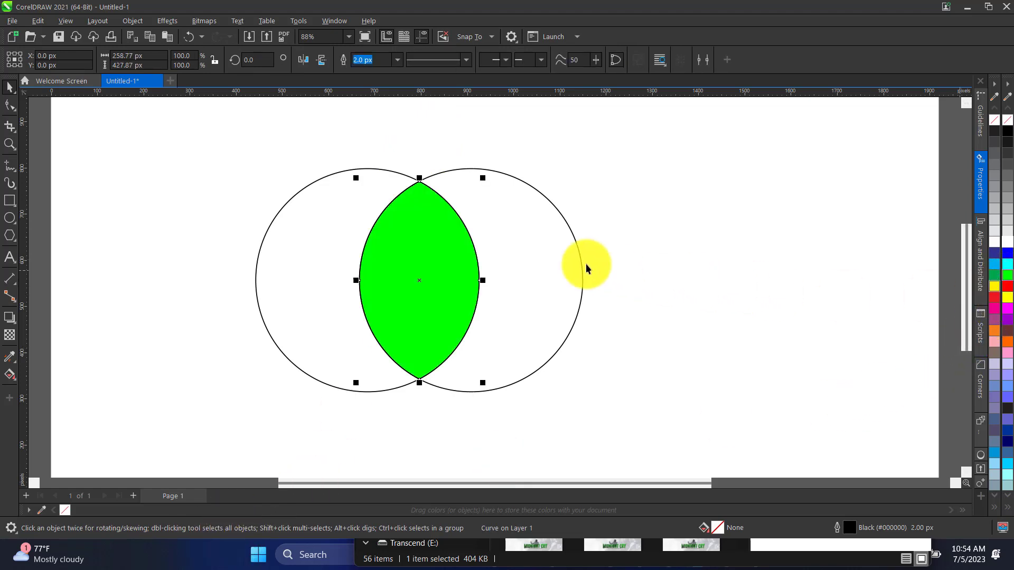
- Delete both original circles and remove the green fill from the remaining leaf shape
left_click(459, 238)
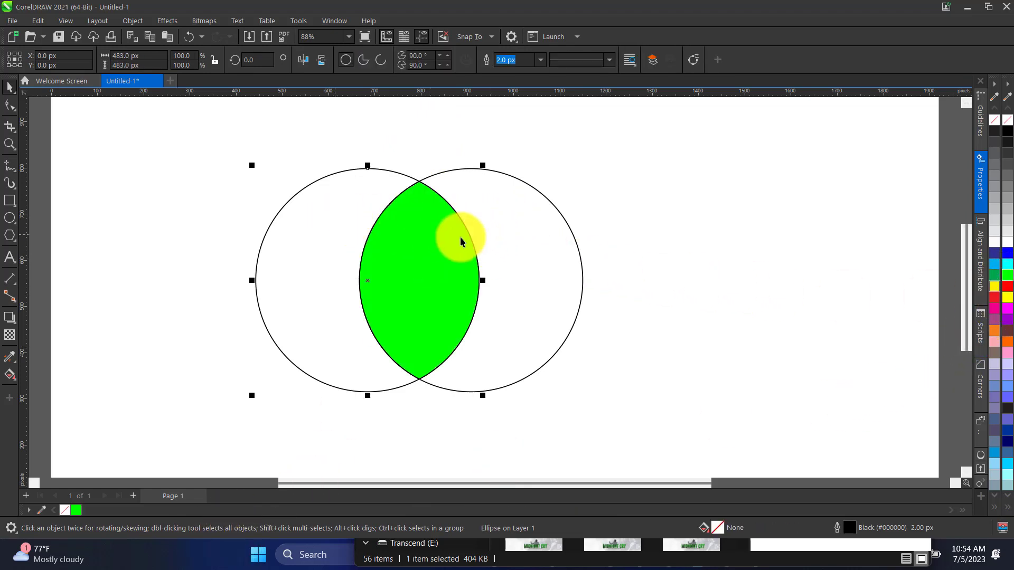
key("Delete")
left_click(552, 242)
key("Delete")
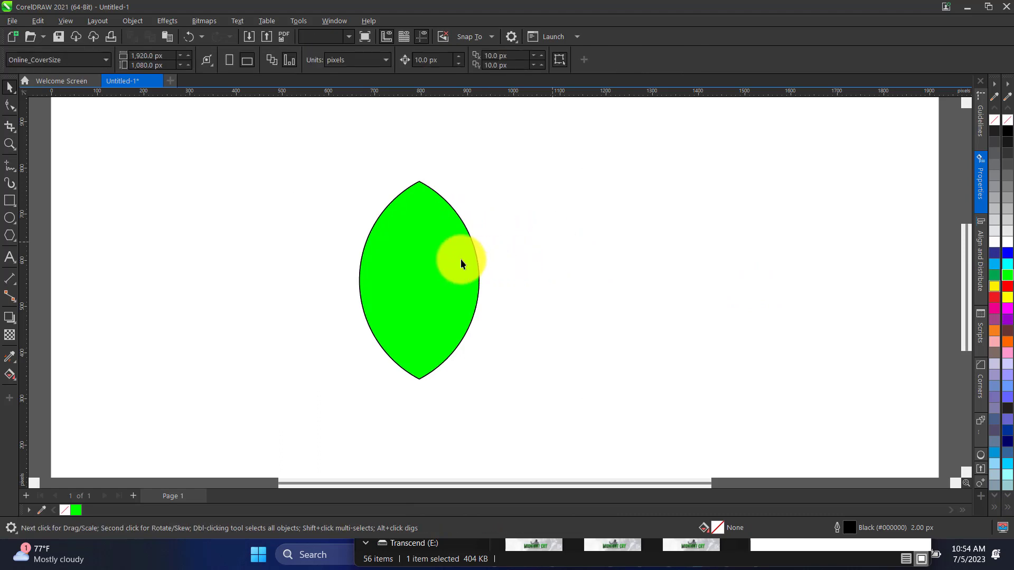
left_click(460, 258)
left_click(995, 121)
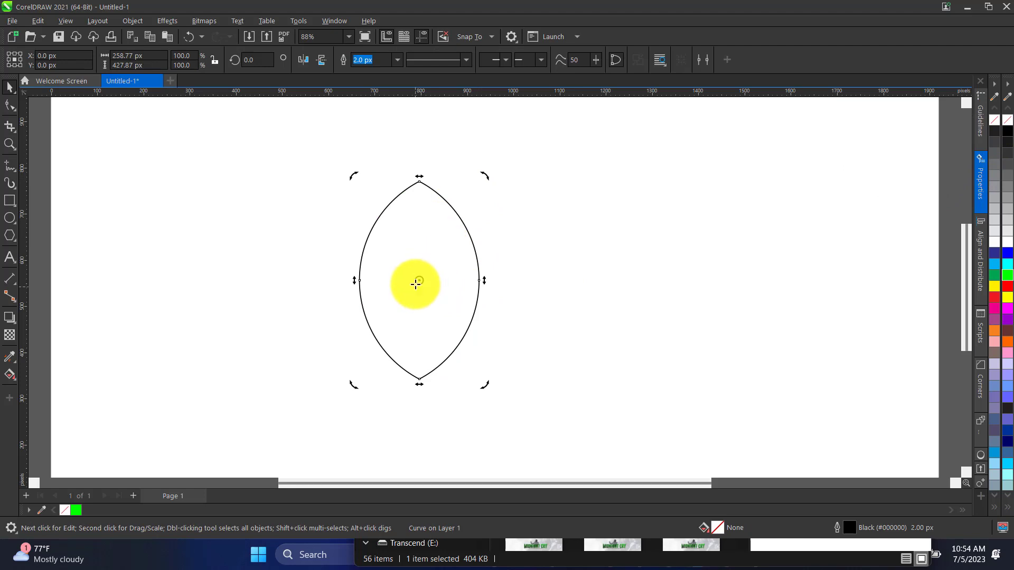
- Move the leaf's rotation centre to its lower tip and rotate a copy about 55° clockwise around it
left_click(417, 283)
left_click(420, 284)
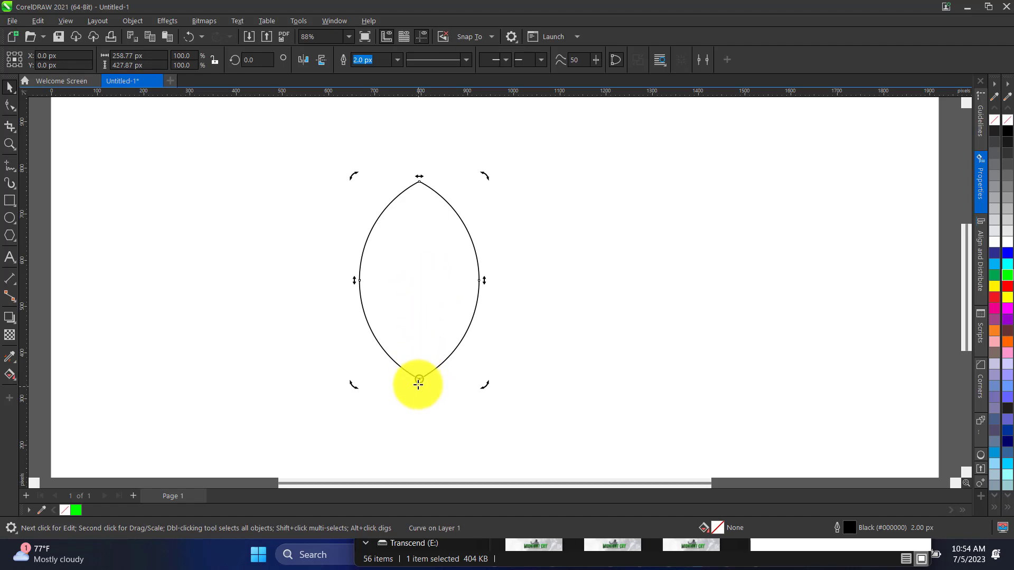
left_click_drag(420, 380, 419, 380)
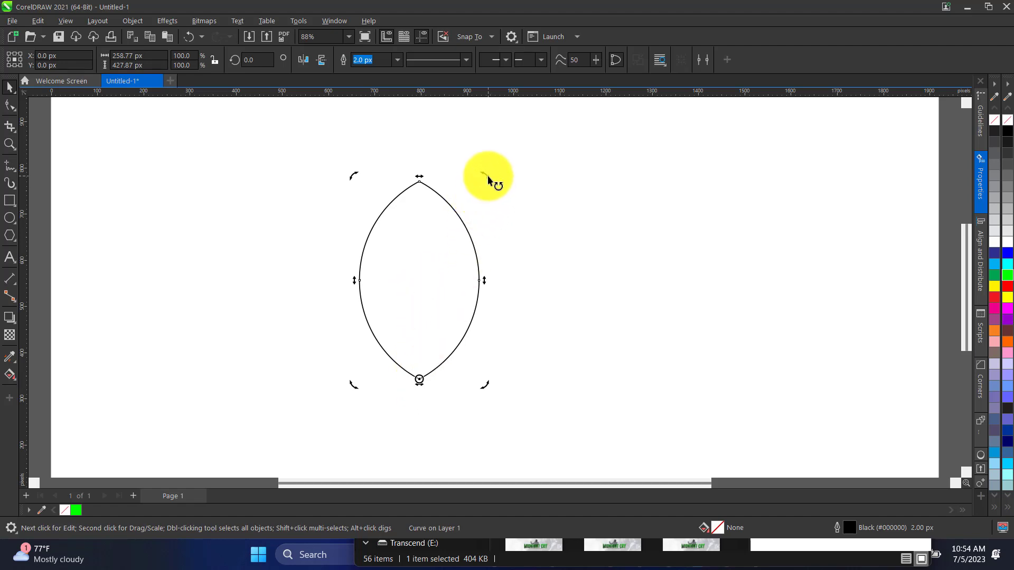
left_click_drag(488, 179, 563, 334)
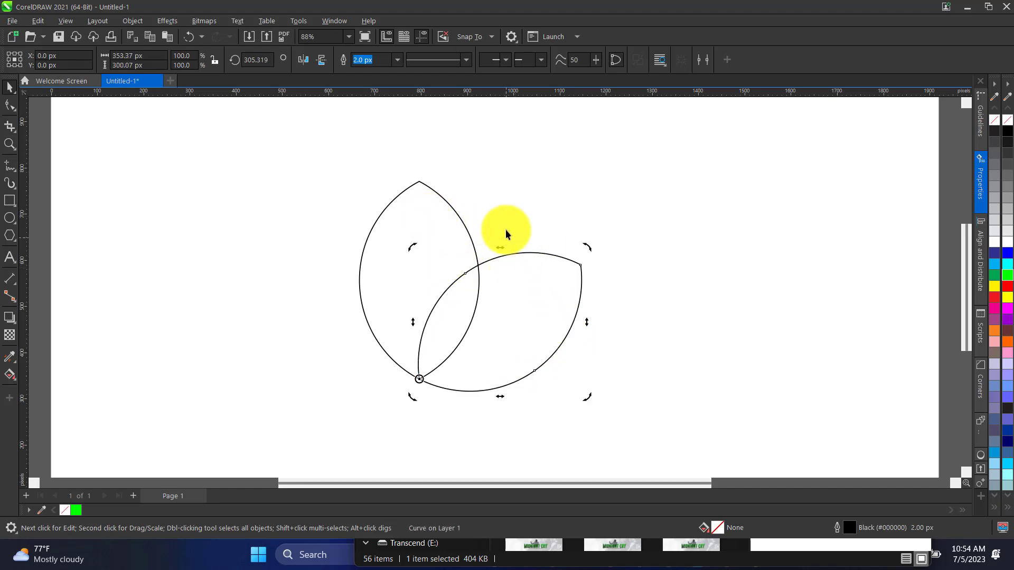
- Trim the upright leaf with the rotated copy and delete the copy
left_click(505, 287)
key("ctrl+a")
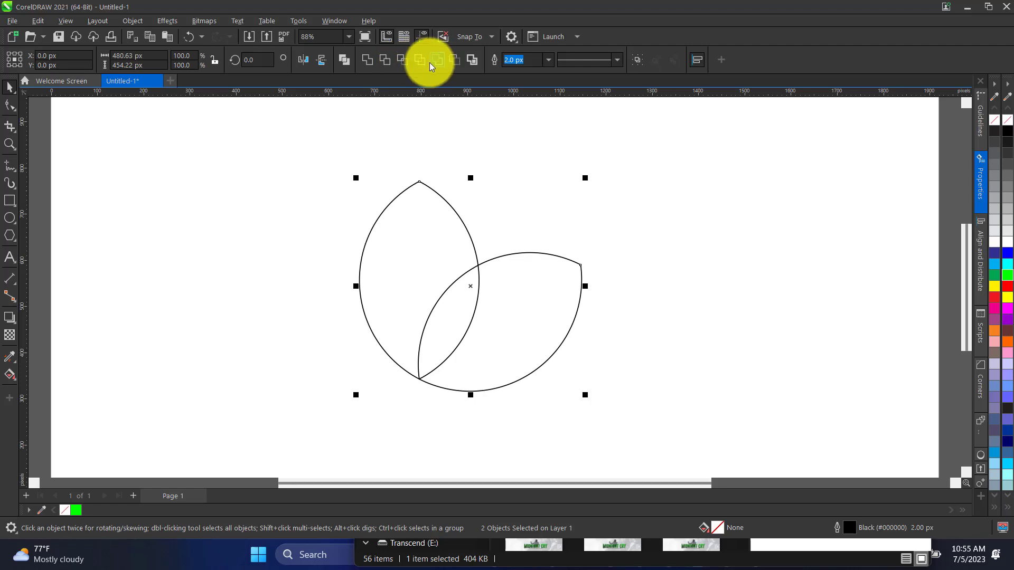
left_click(385, 61)
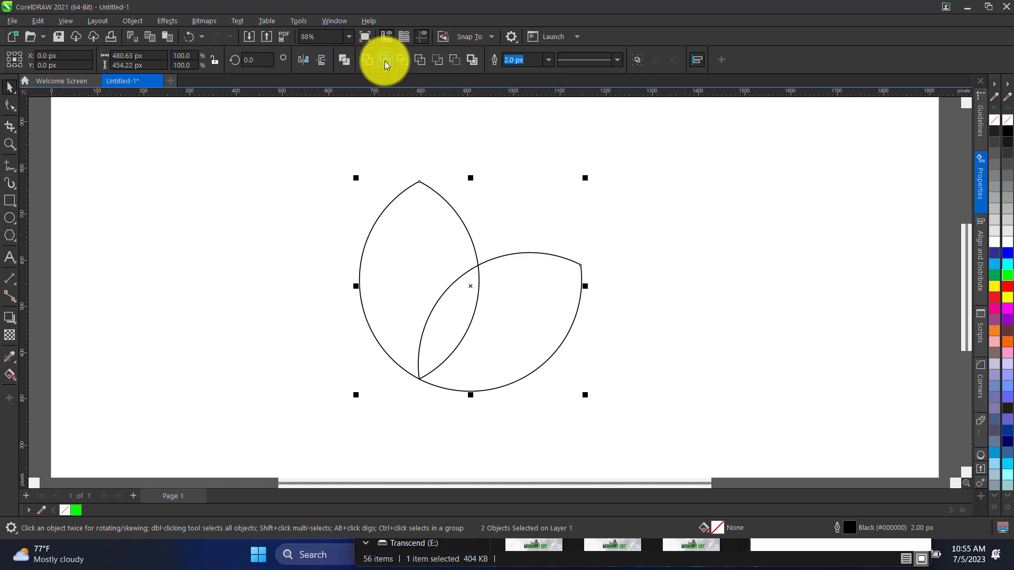
left_click(521, 252)
key("Delete")
- Reshape the upper right edge of the trimmed leaf into an S-shaped curve by adjusting its node handles
left_click(422, 255)
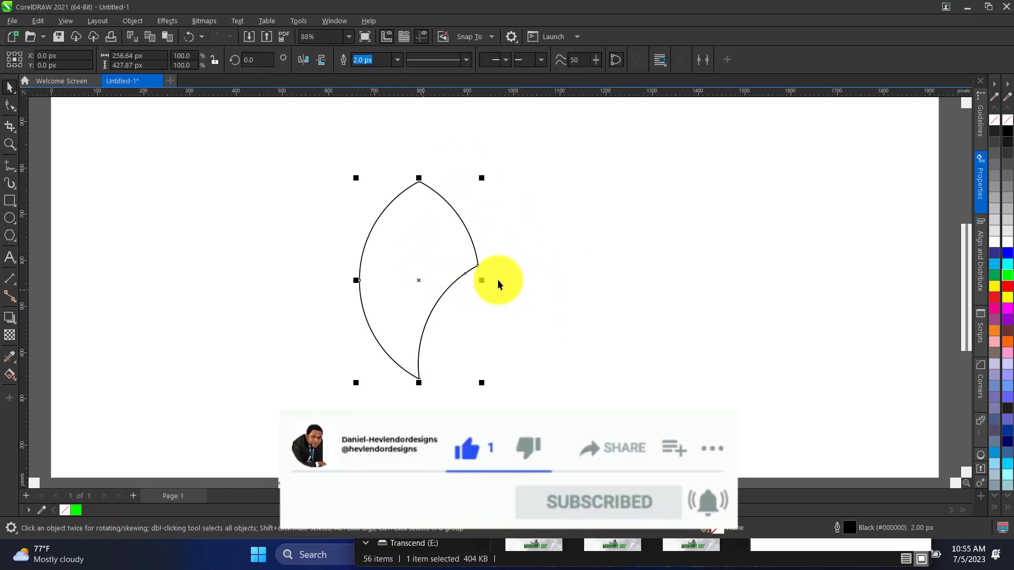
left_click(10, 105)
left_click(478, 266)
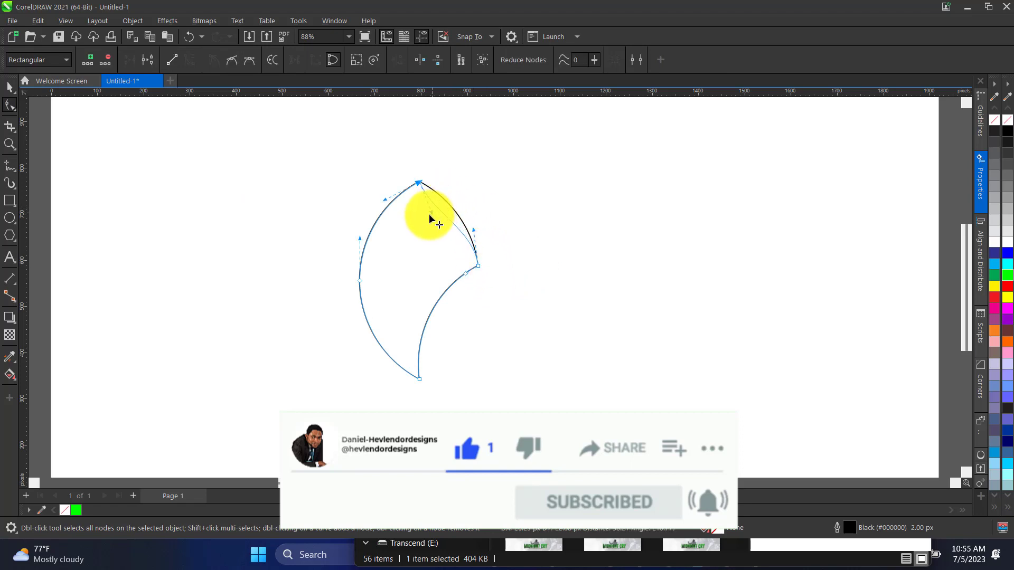
left_click_drag(430, 215, 432, 247)
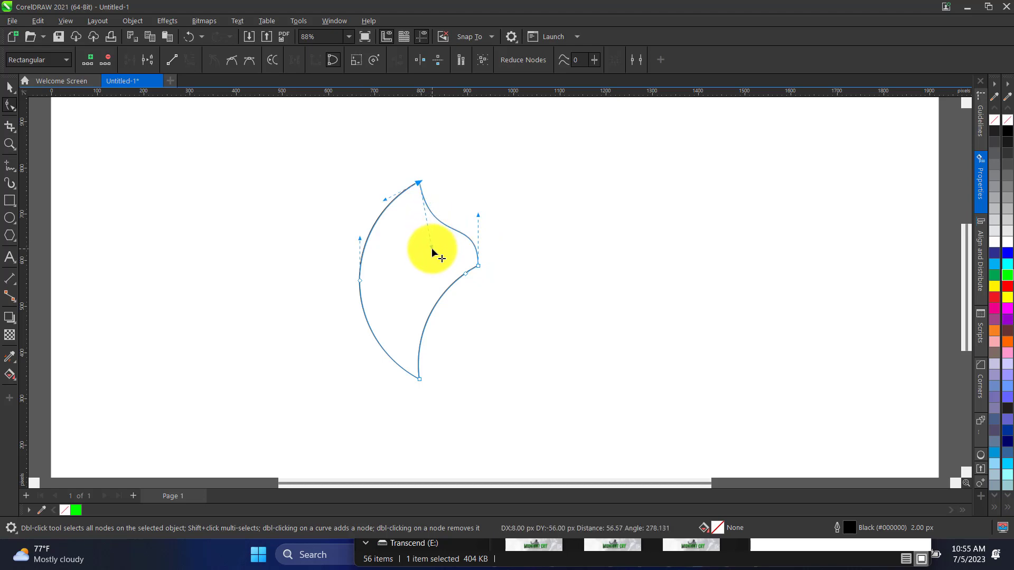
left_click_drag(481, 215, 478, 200)
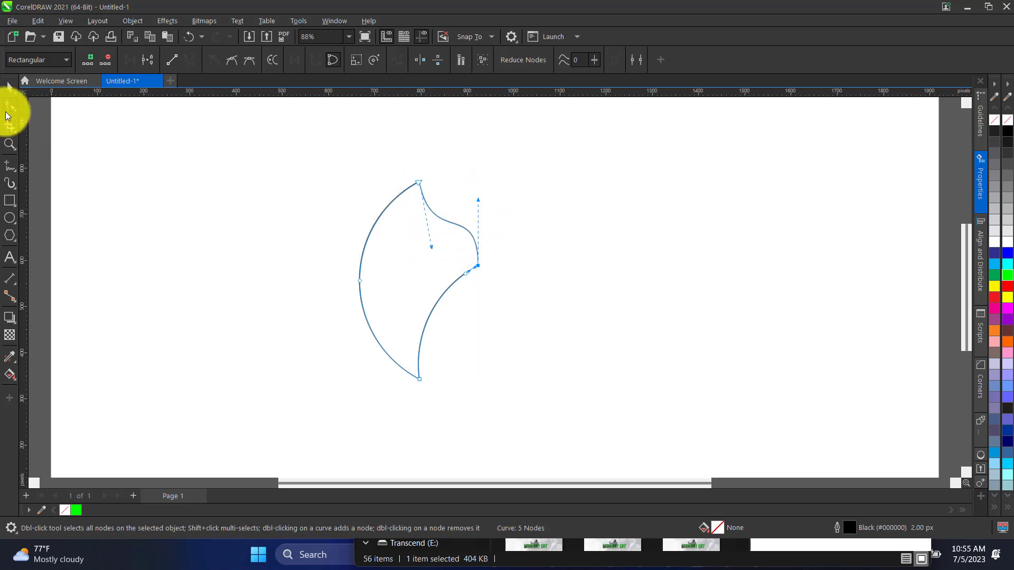
left_click(10, 85)
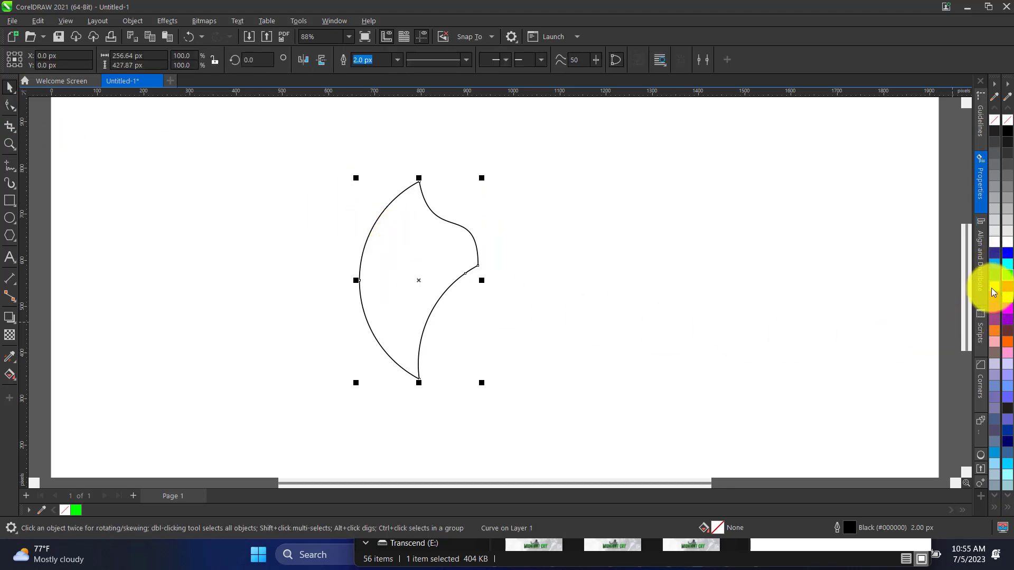
- Fill the shape with yellow and apply a linear fountain fill from yellow at the lower tip to white near the upper tip
left_click(994, 290)
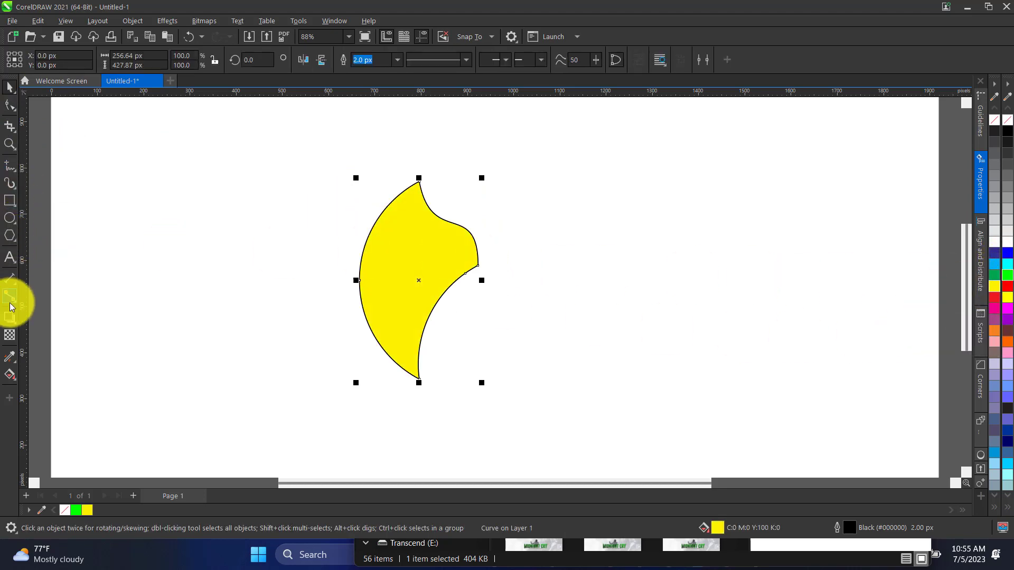
left_click(14, 379)
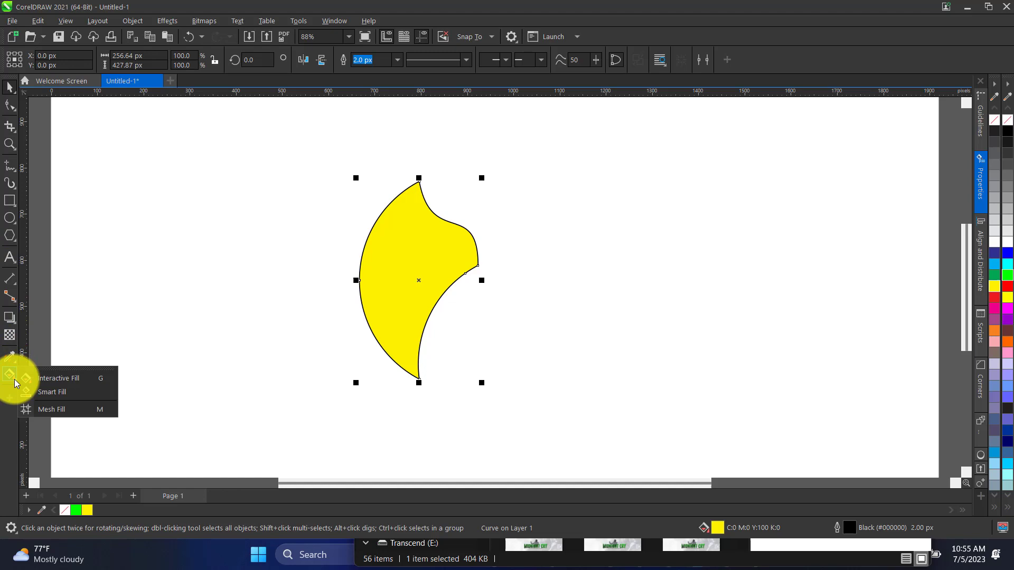
left_click(74, 379)
left_click_drag(407, 378, 409, 215)
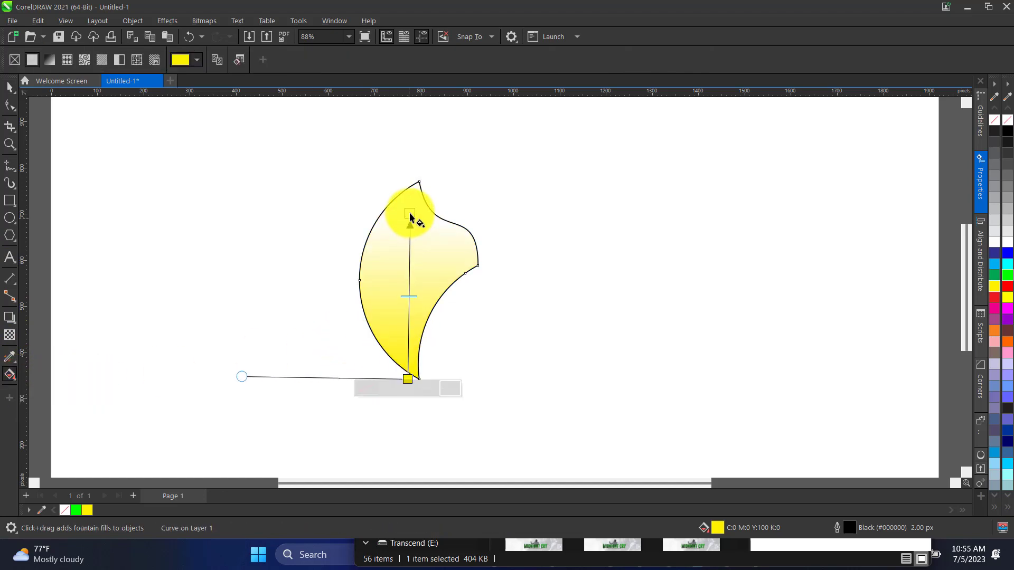
left_click(432, 207)
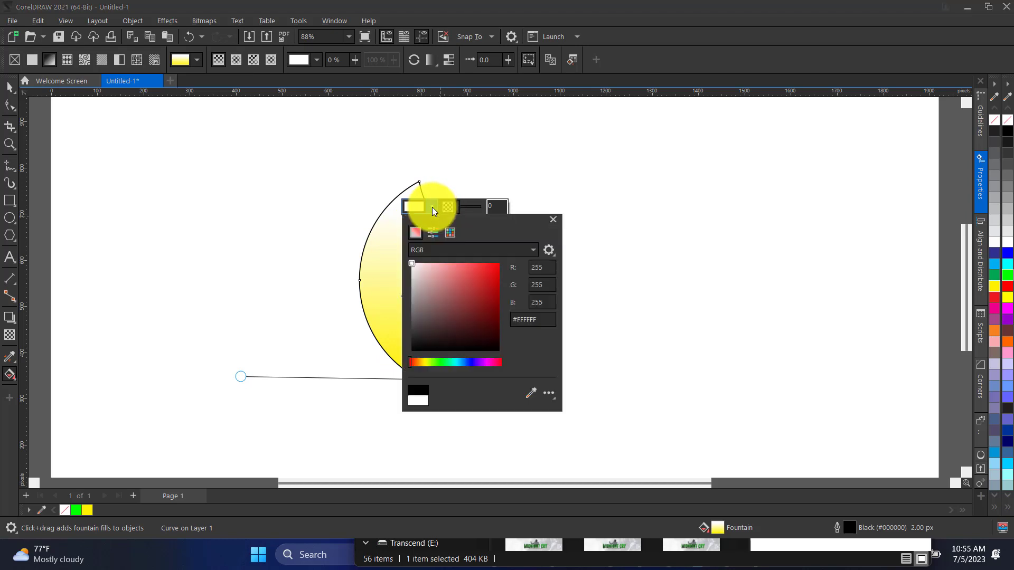
left_click(369, 290)
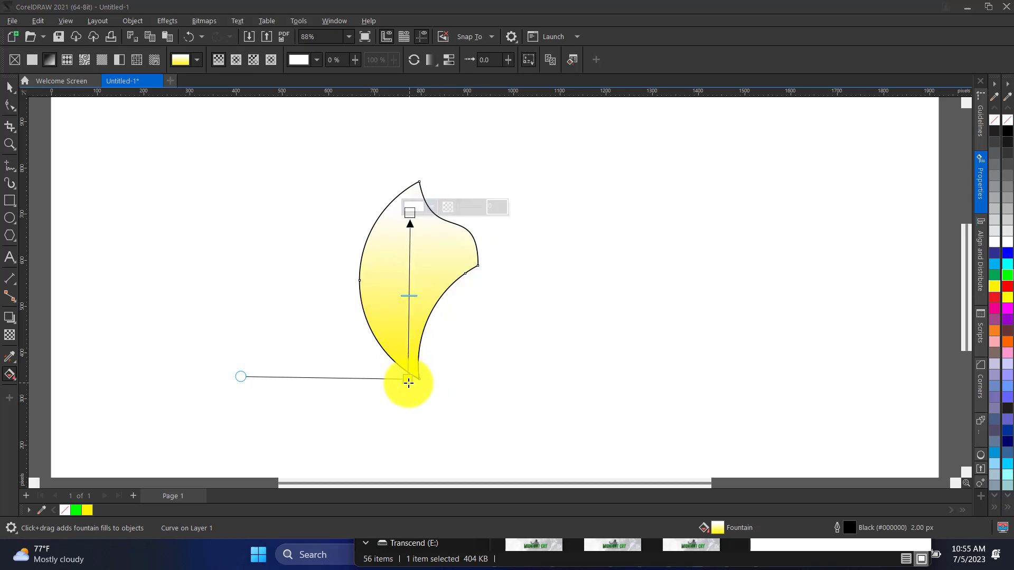
- Set the colour of the gradient's lower node to red from the CMYK Palette
left_click(410, 378)
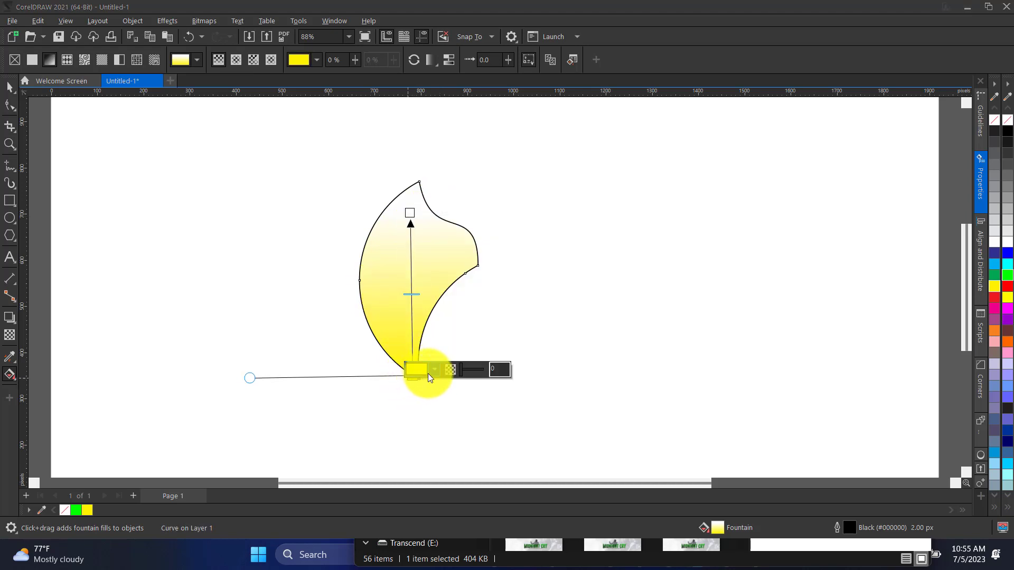
left_click(435, 370)
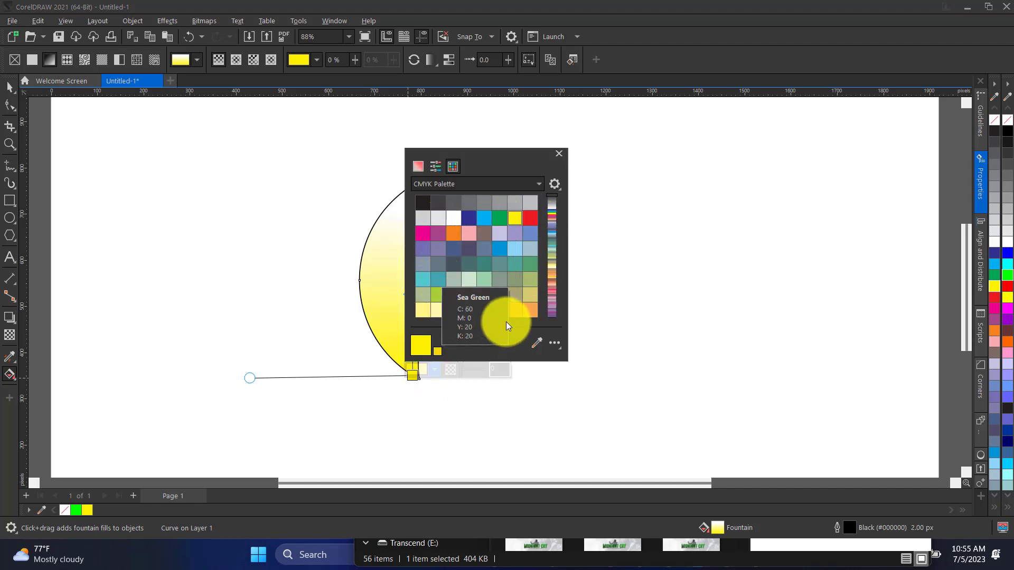
left_click(531, 217)
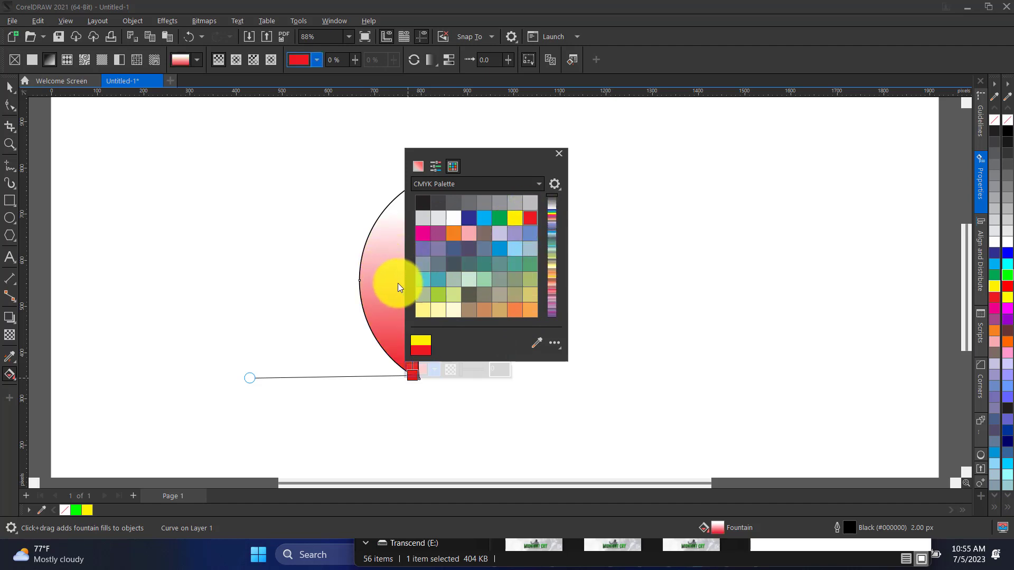
- Change the colour source for the gradient's lower node to the RGB Palette and set it to Red (#FF0000)
left_click(436, 372)
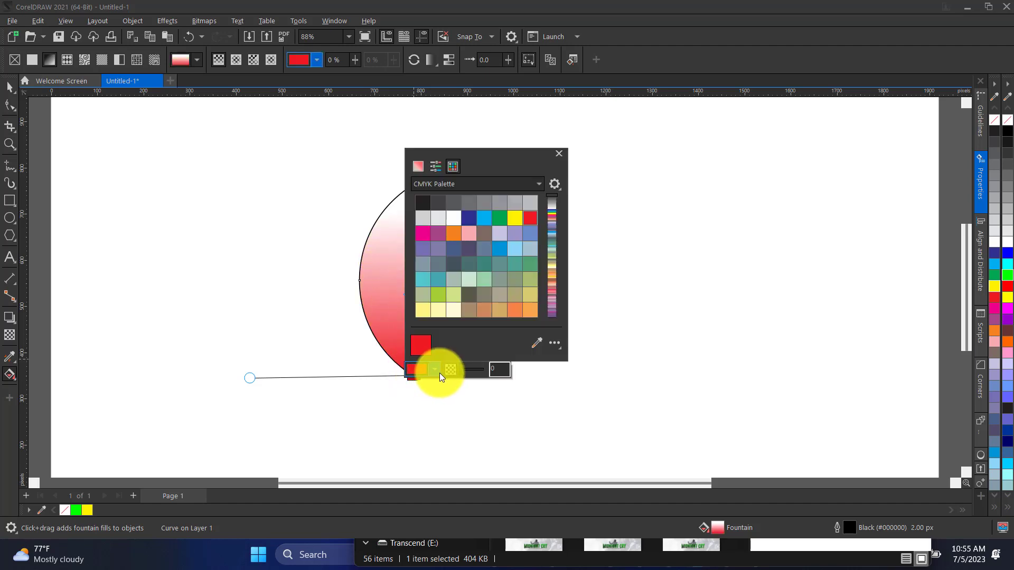
left_click(456, 183)
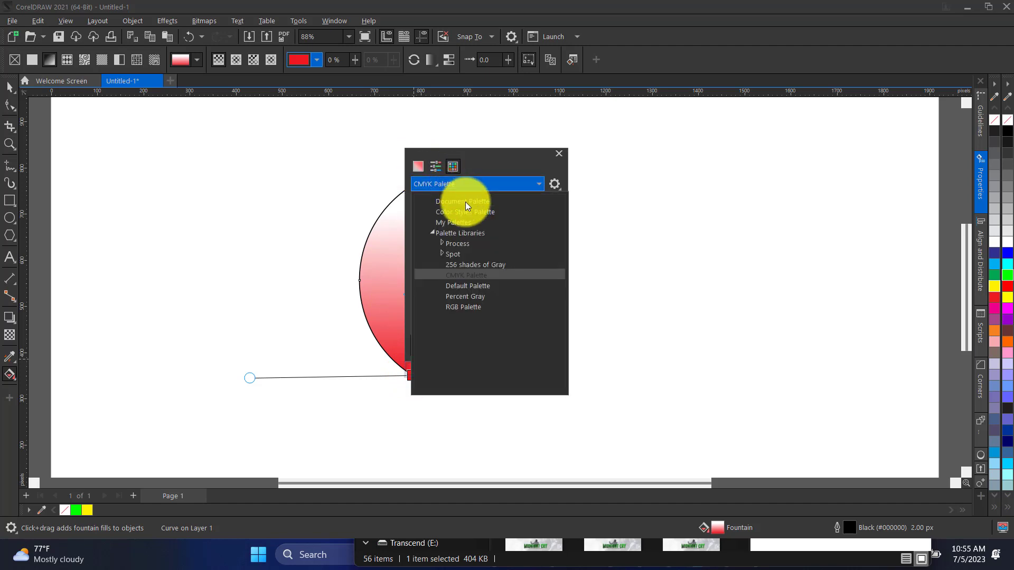
left_click(419, 181)
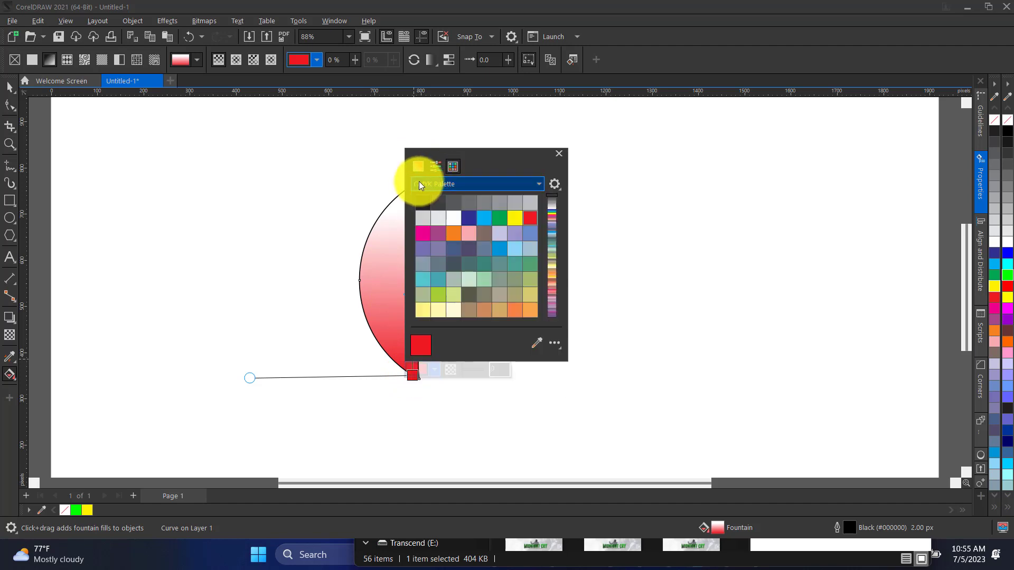
left_click(425, 183)
left_click(414, 167)
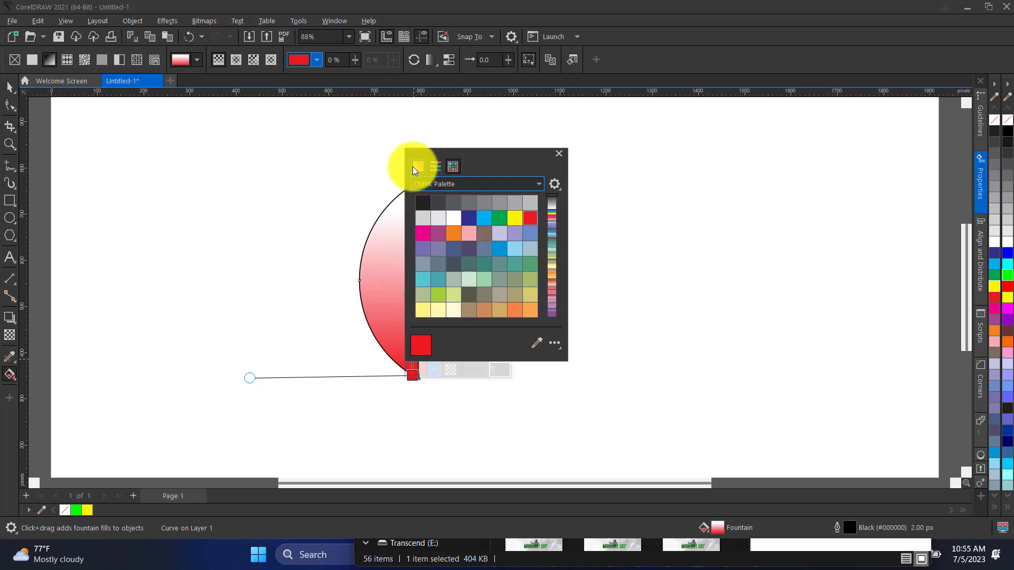
left_click(541, 181)
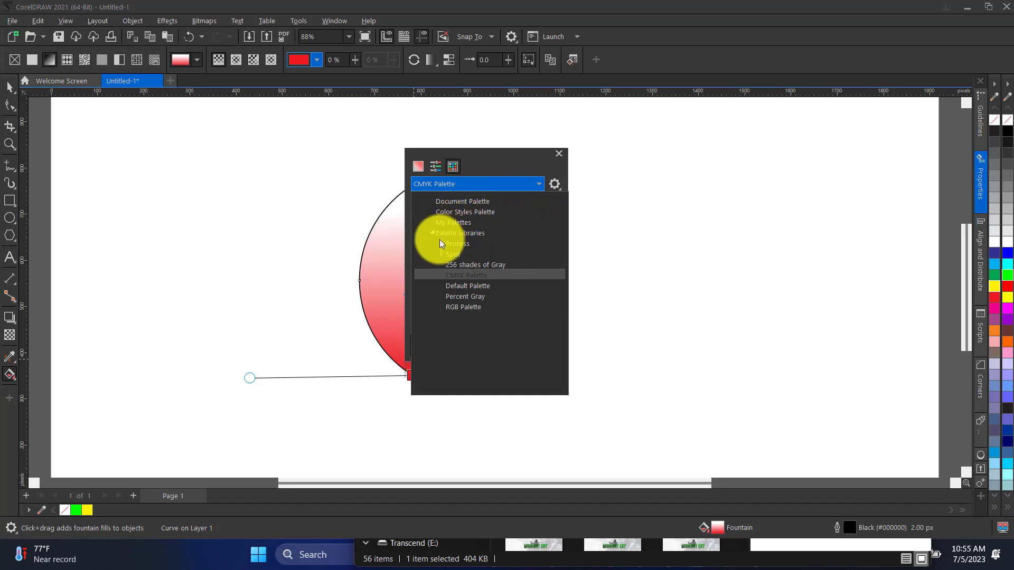
left_click(460, 307)
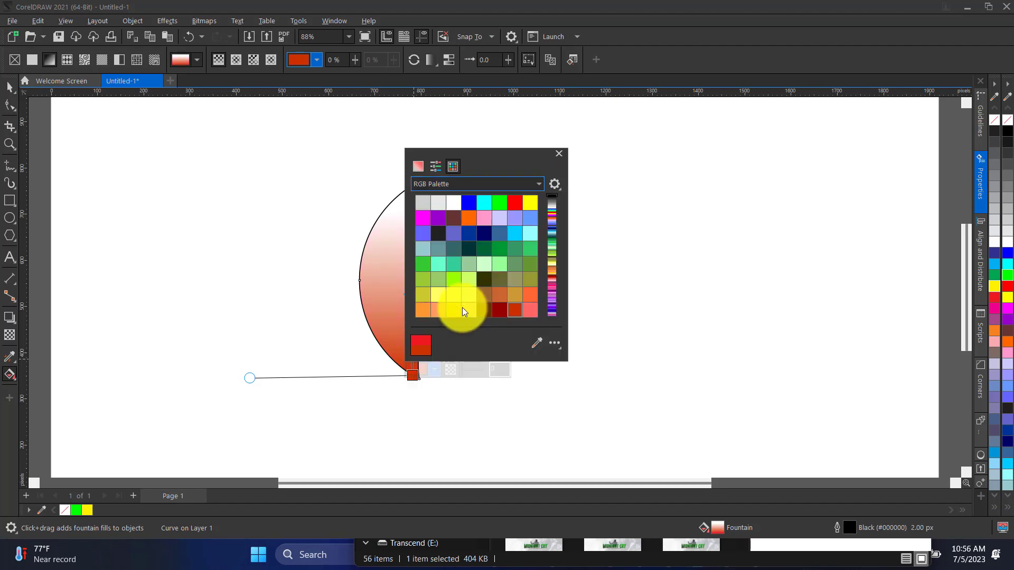
left_click(514, 204)
left_click_drag(486, 171, 648, 165)
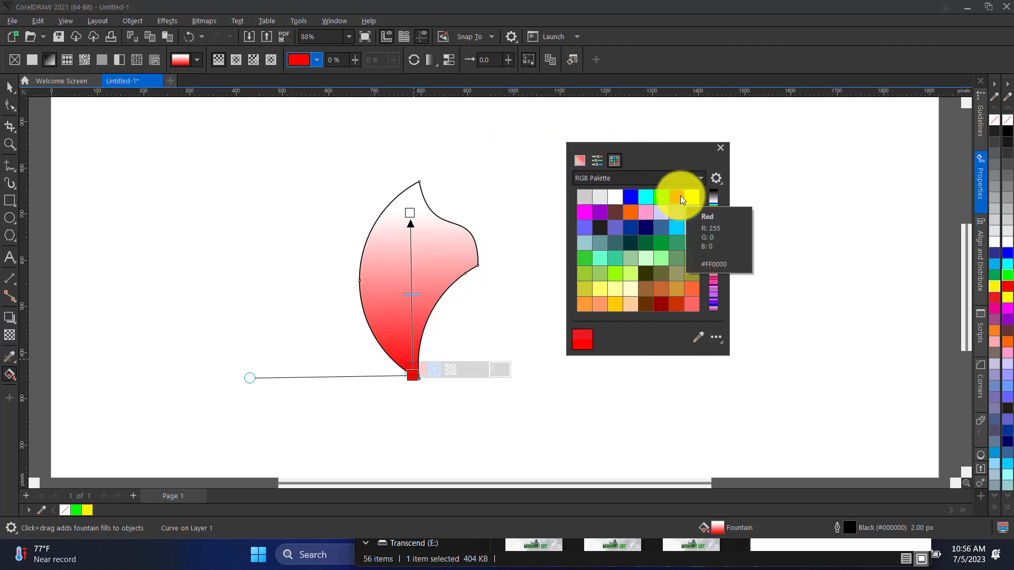
- Set the colour of the gradient's upper node to yellow from the RGB Palette
left_click(410, 214)
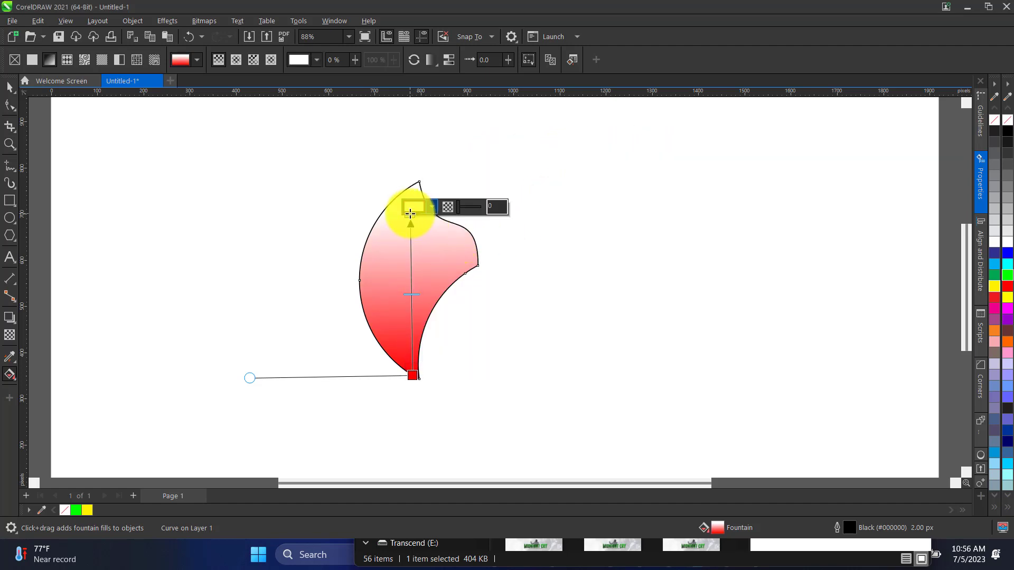
left_click(422, 208)
left_click(434, 205)
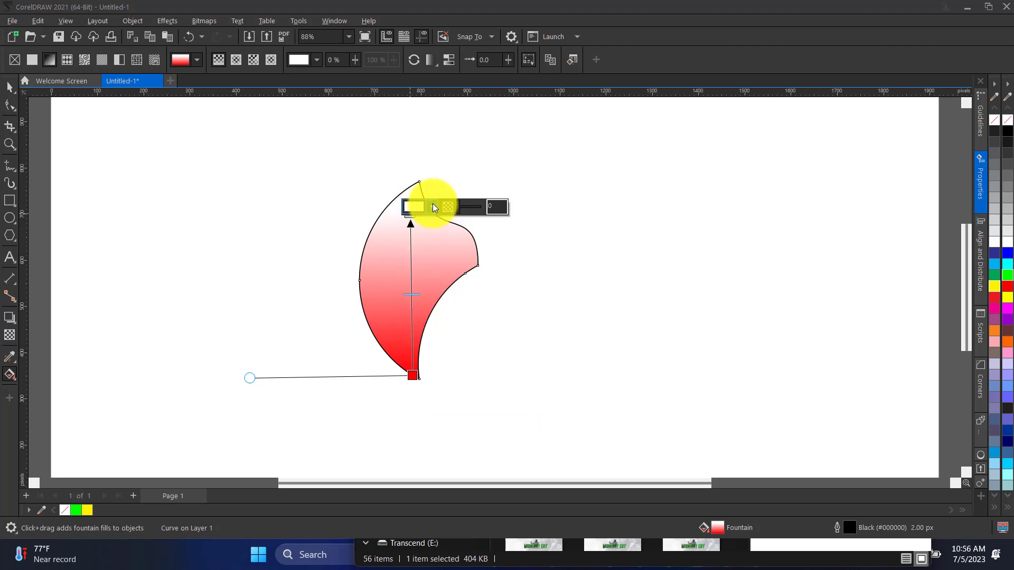
left_click(432, 205)
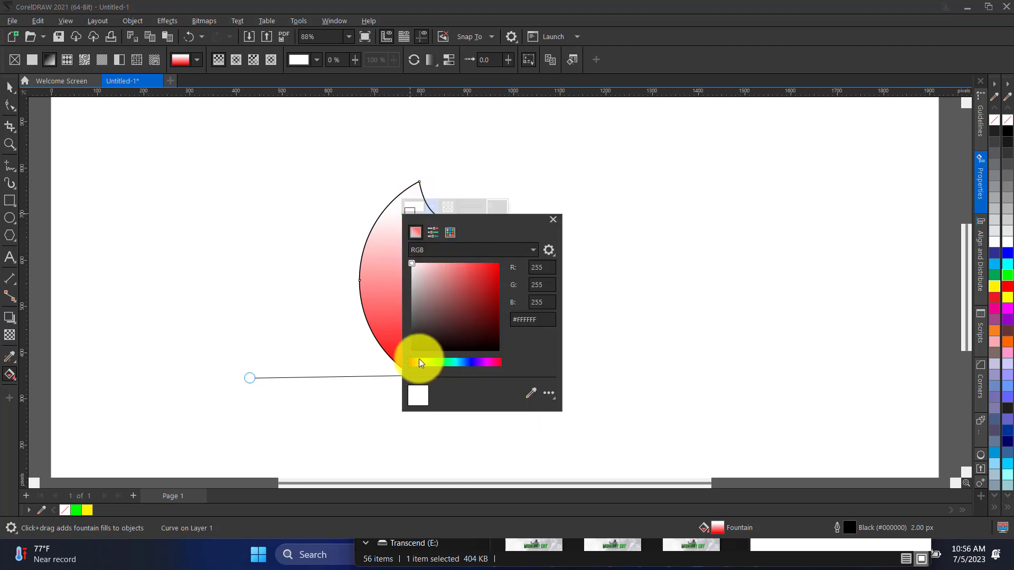
left_click(451, 233)
left_click(528, 288)
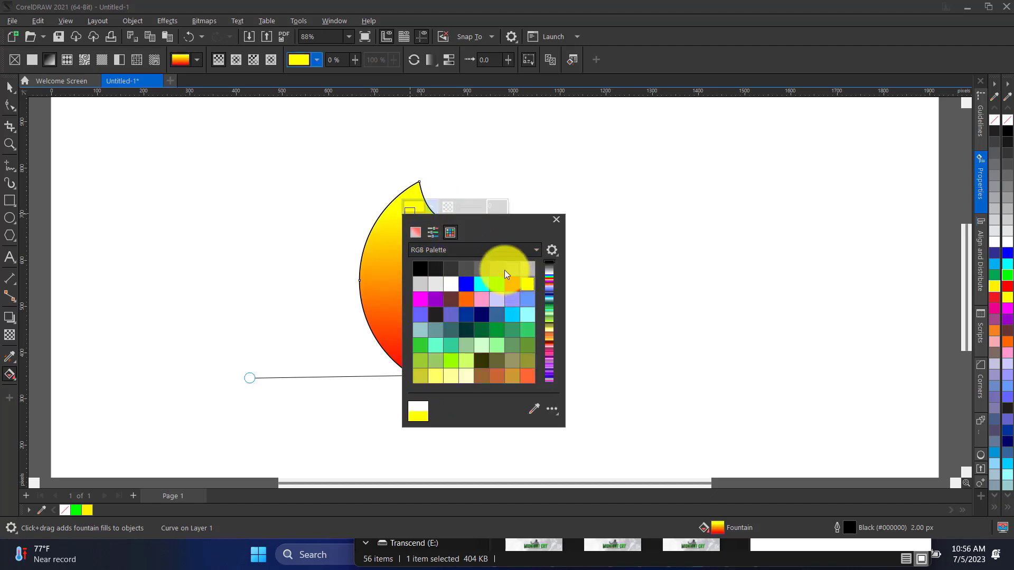
left_click_drag(483, 224, 614, 159)
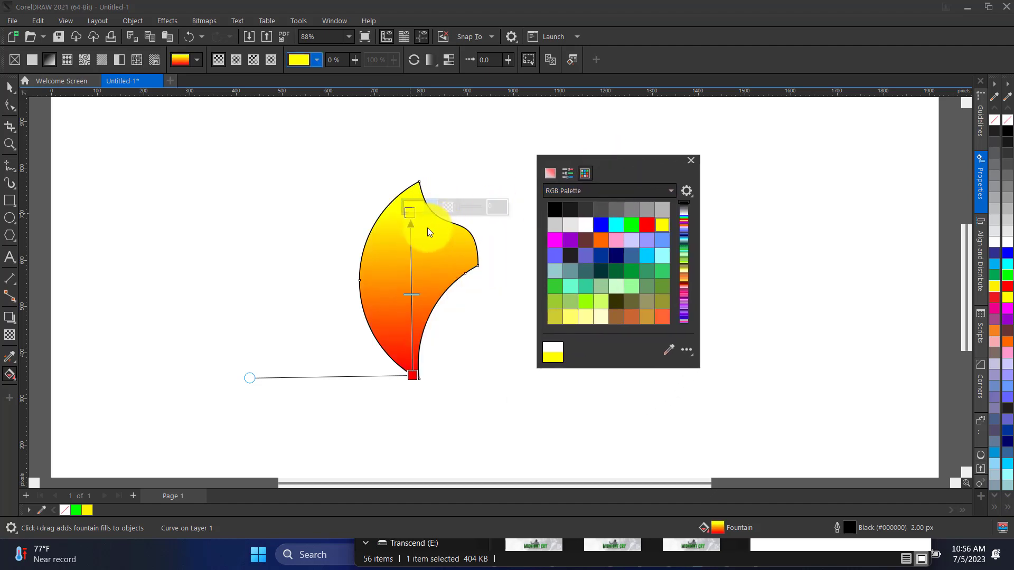
left_click(410, 213)
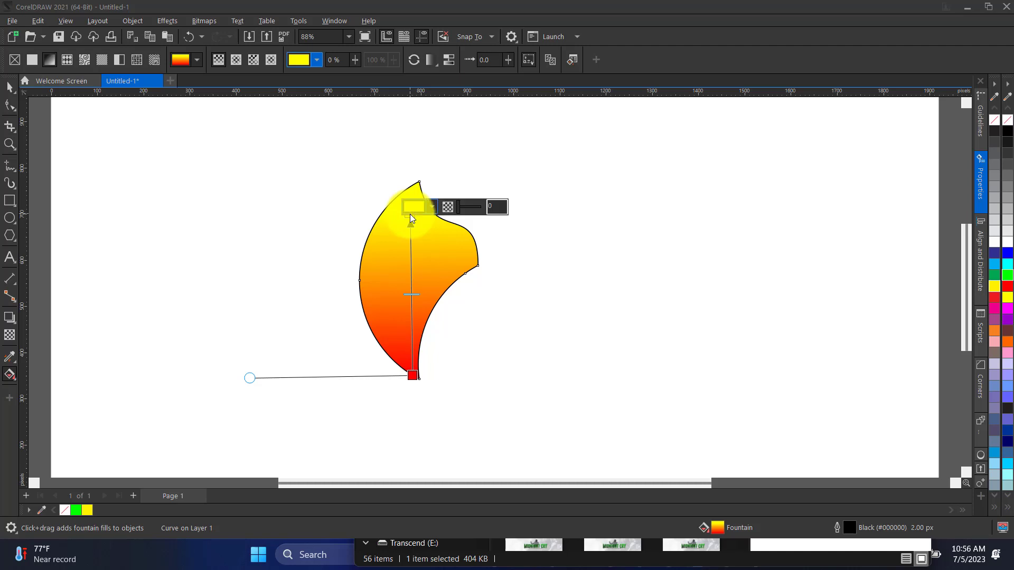
- Move the gradient's red node slightly below the shape's lower tip and its yellow node slightly further down
left_click(413, 378)
left_click_drag(414, 381, 414, 391)
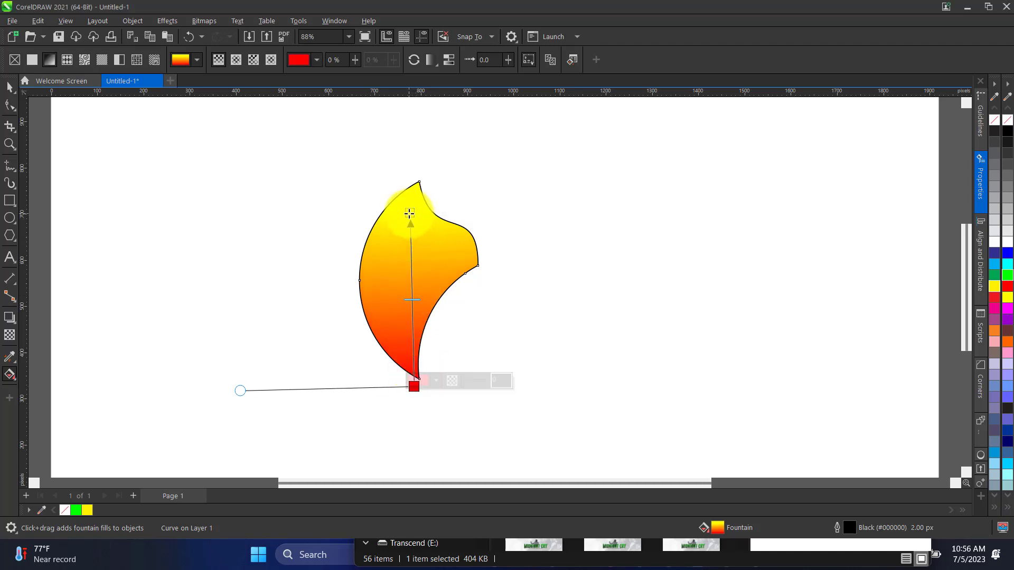
mouse_move(409, 215)
left_mouse_down()
mouse_move(410, 202)
mouse_move(408, 228)
left_mouse_up()
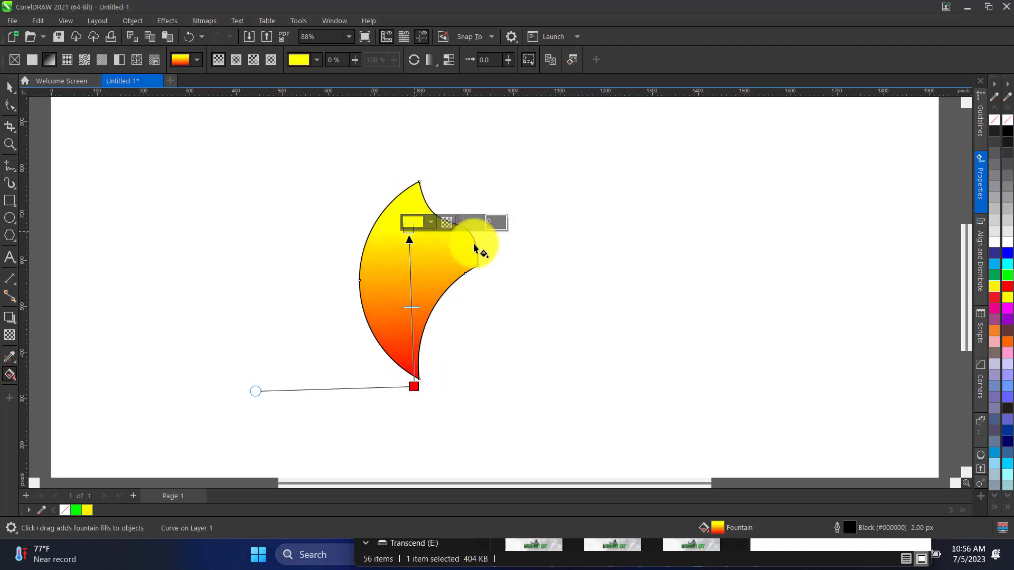
left_click(432, 306)
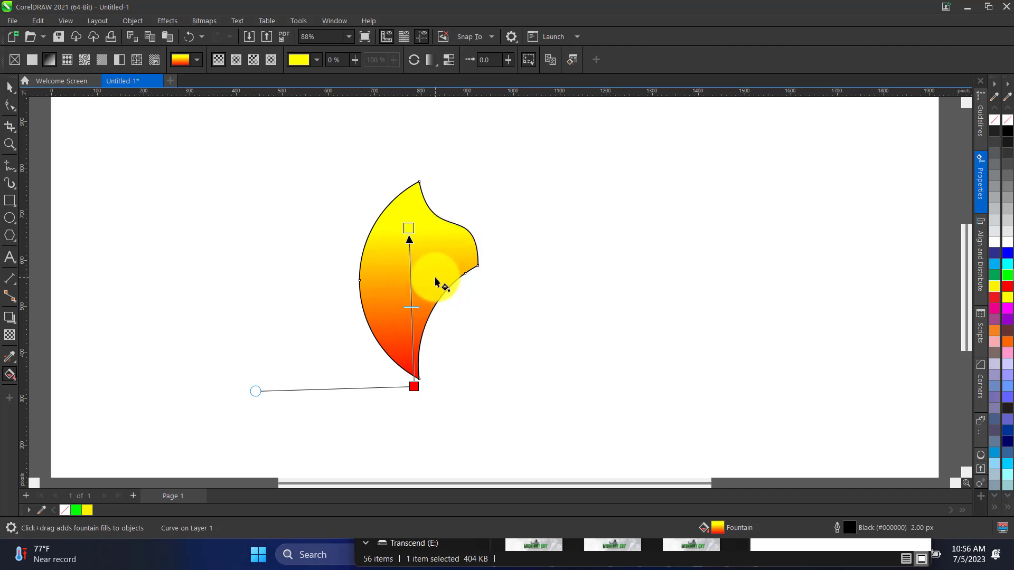
- Move the gradient-filled shape about 19 px to the left and 56 px up on the page
left_click(10, 87)
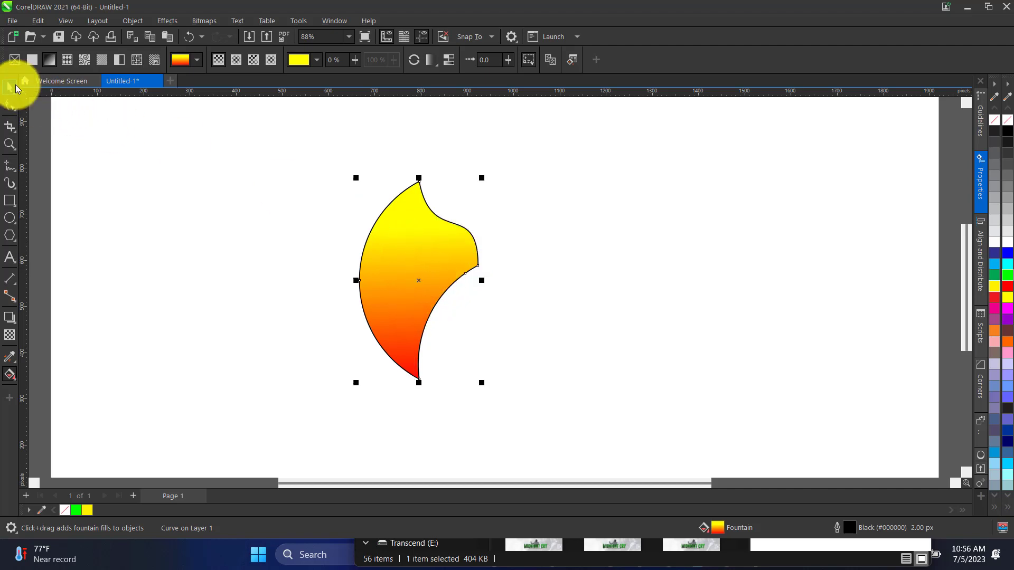
key("space")
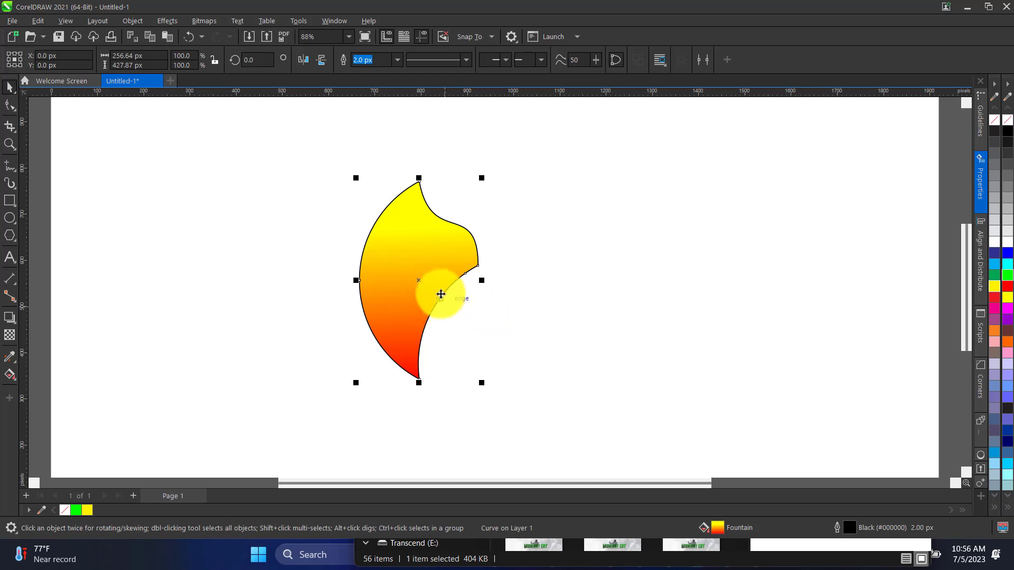
left_click_drag(424, 249, 415, 224)
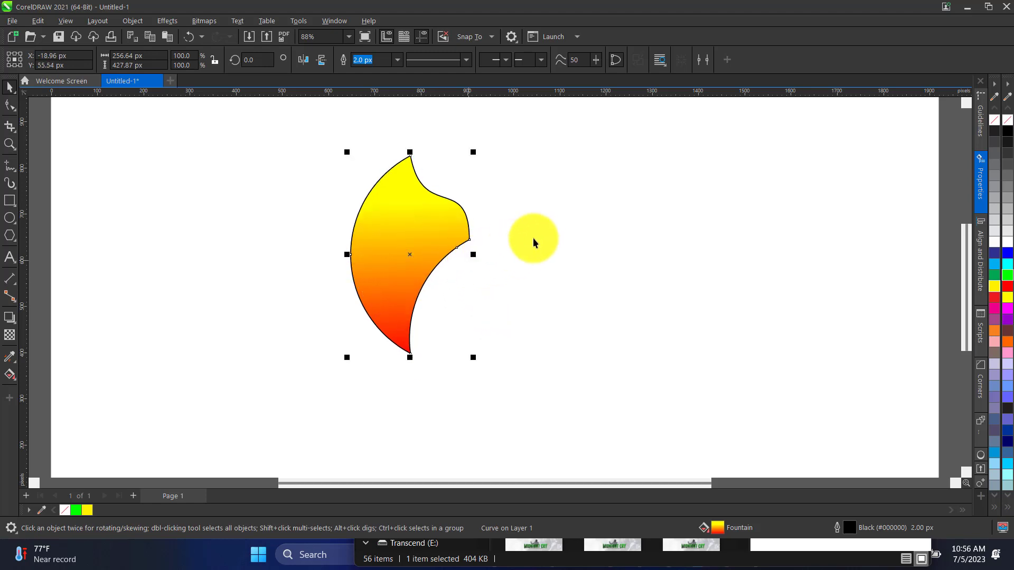
left_click(535, 236)
- Move the shape's centre of rotation onto its lower tip node
left_click(414, 246)
left_click(412, 256)
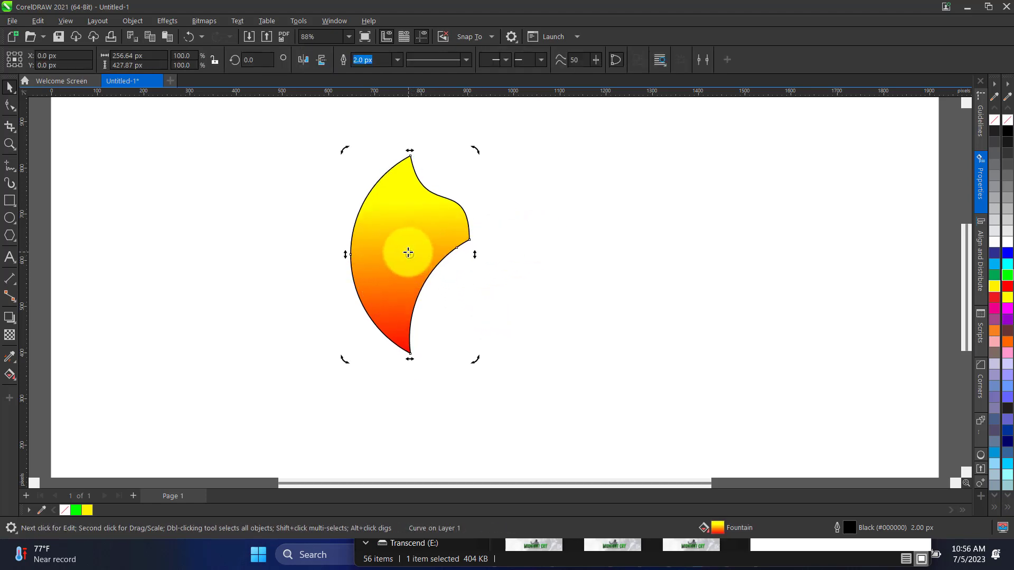
left_click(412, 254)
left_click(419, 255)
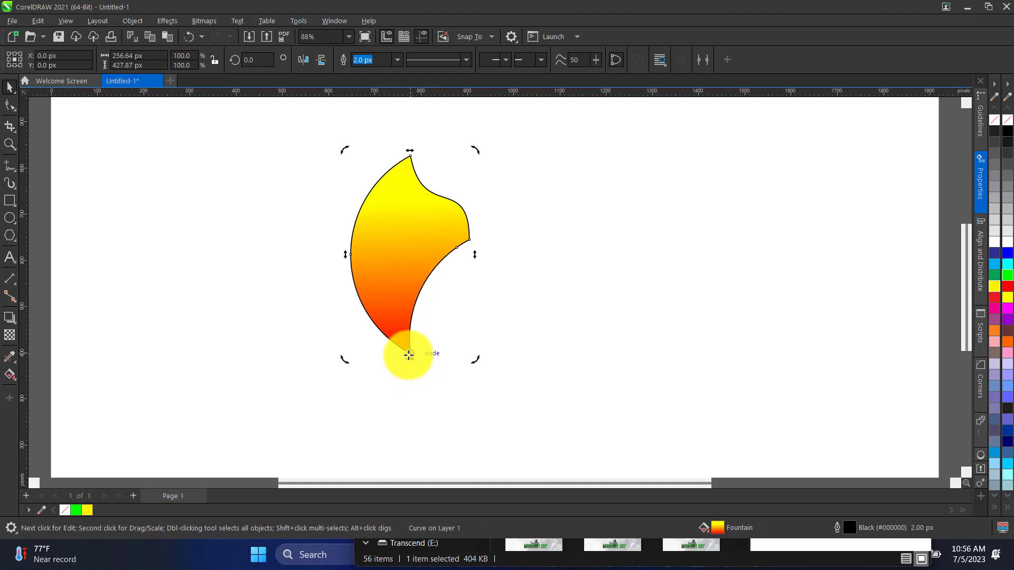
left_click_drag(412, 355, 410, 354)
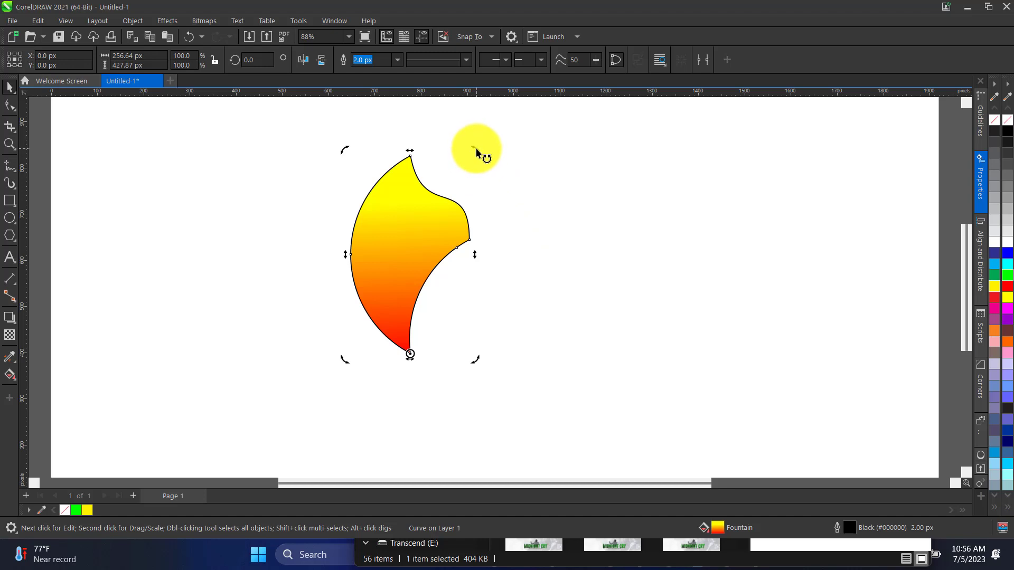
- Rotate a copy of the petal about 54 degrees clockwise around its lower tip and repeat the operation five times to form a flower
left_click_drag(476, 153, 559, 309)
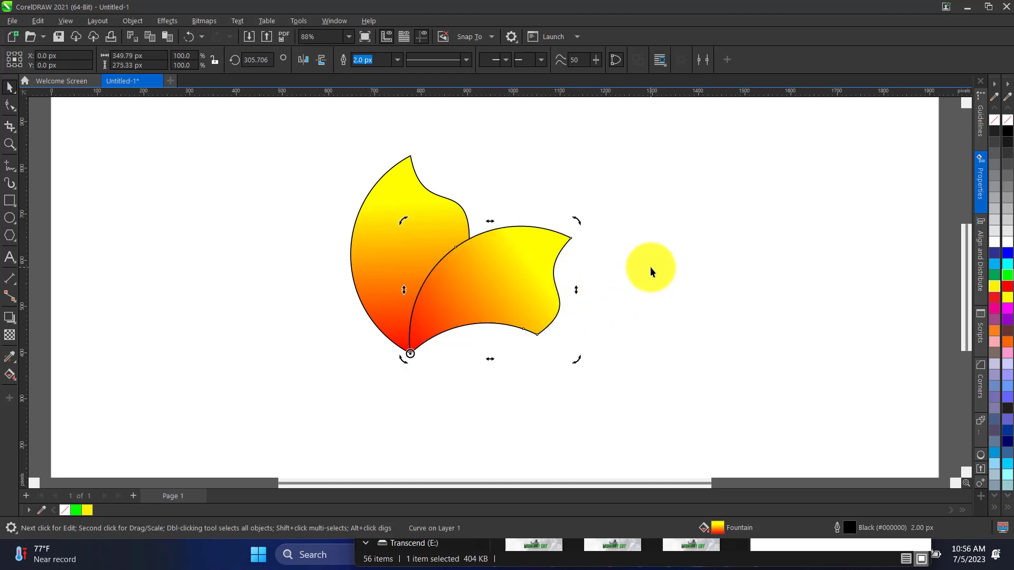
key("ctrl+r")
key("ctrl+r")
key("ctrl+r")
key("ctrl+r")
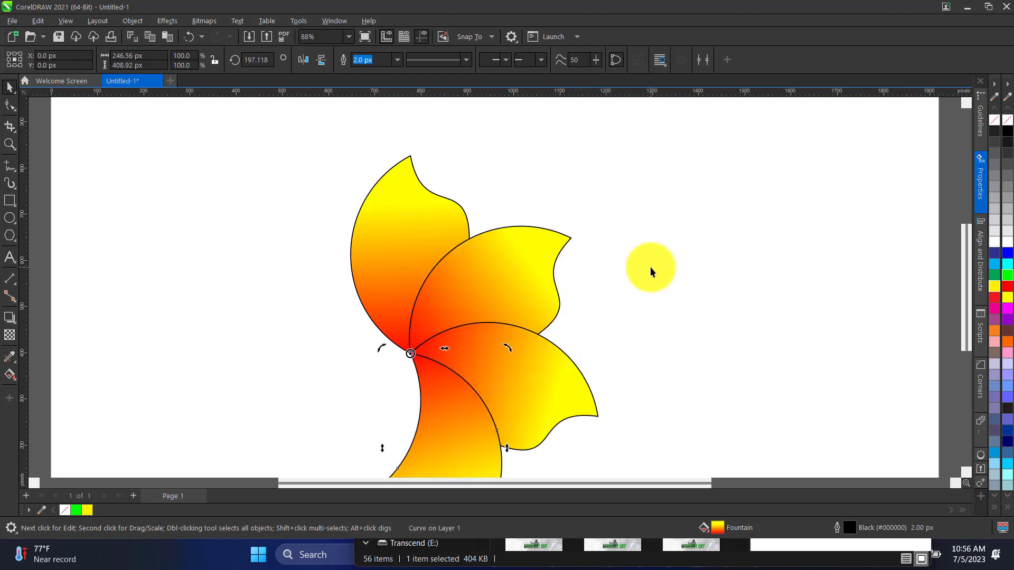
key("ctrl+r")
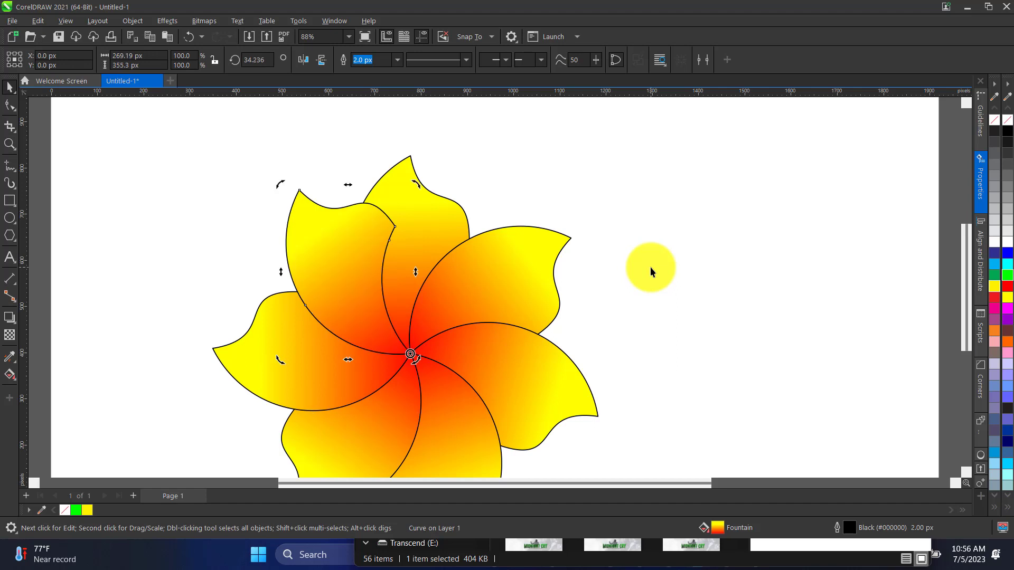
left_click(9, 144)
right_click(498, 242)
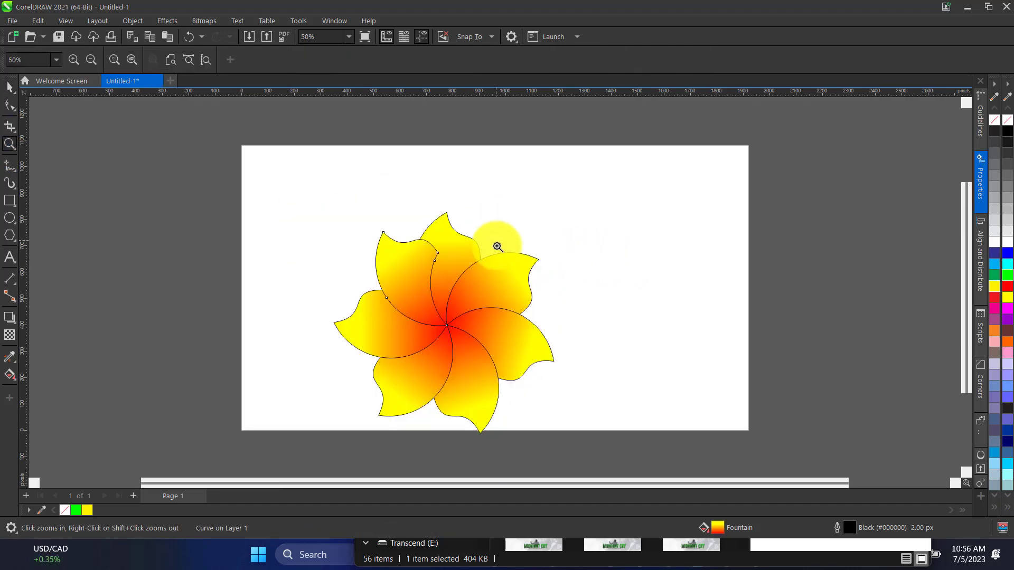
left_click_drag(233, 144, 781, 445)
left_click(9, 87)
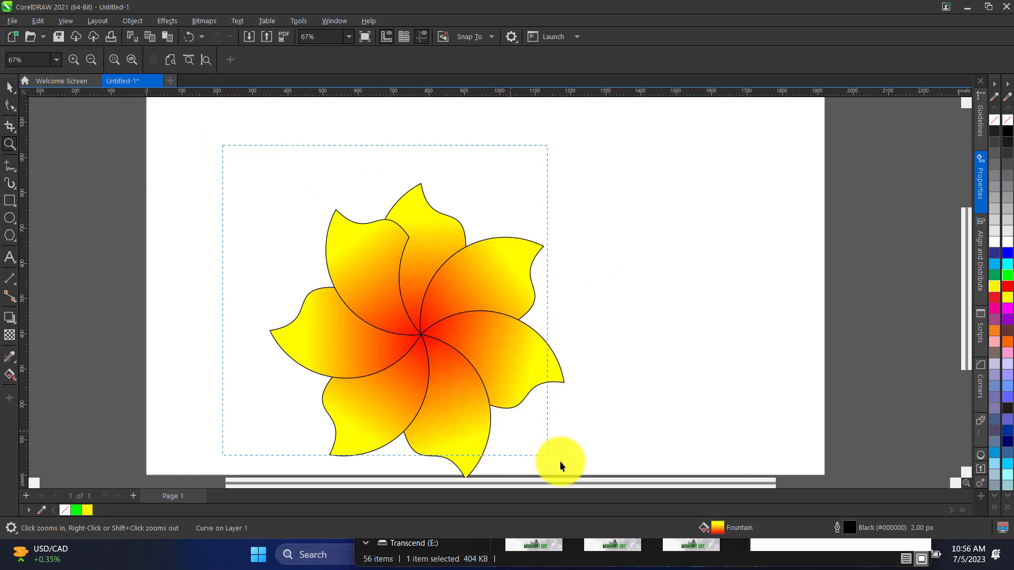
scroll(560, 461, "down", 1)
key("space")
left_click_drag(508, 383, 546, 304)
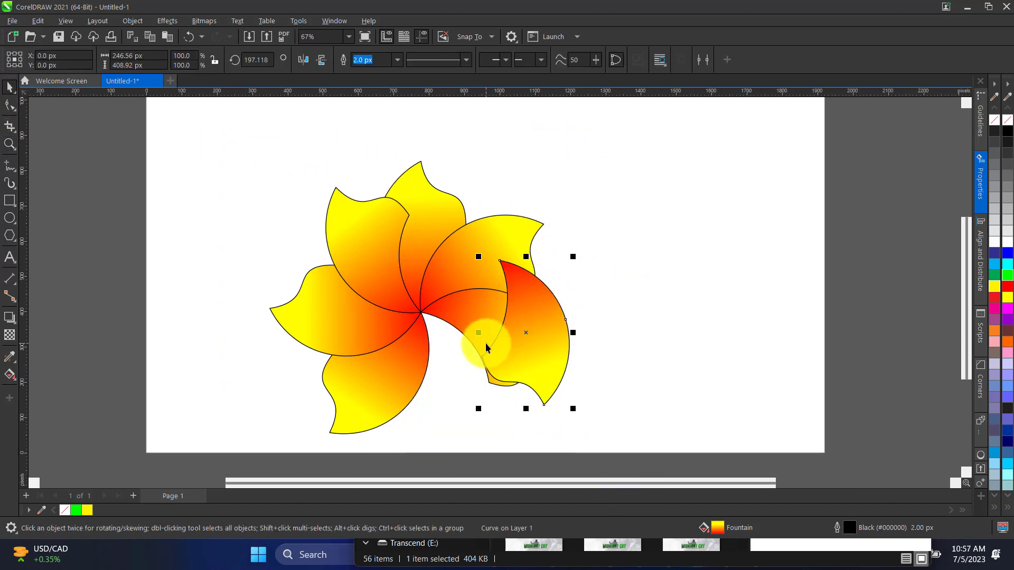
left_click_drag(486, 343, 406, 395)
left_click(10, 126)
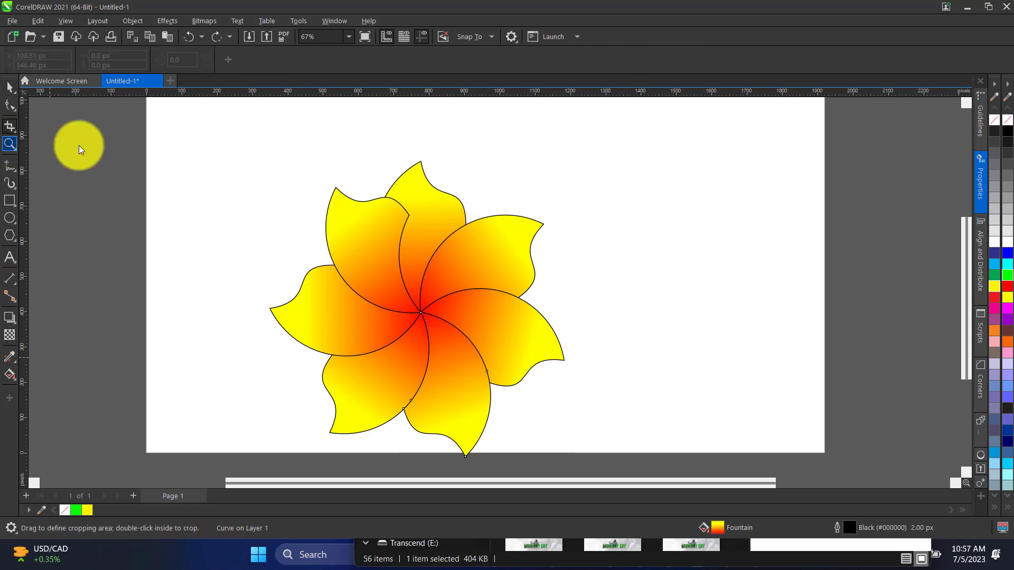
key("z")
scroll(491, 220, "down", 1)
left_click_drag(227, 129, 715, 454)
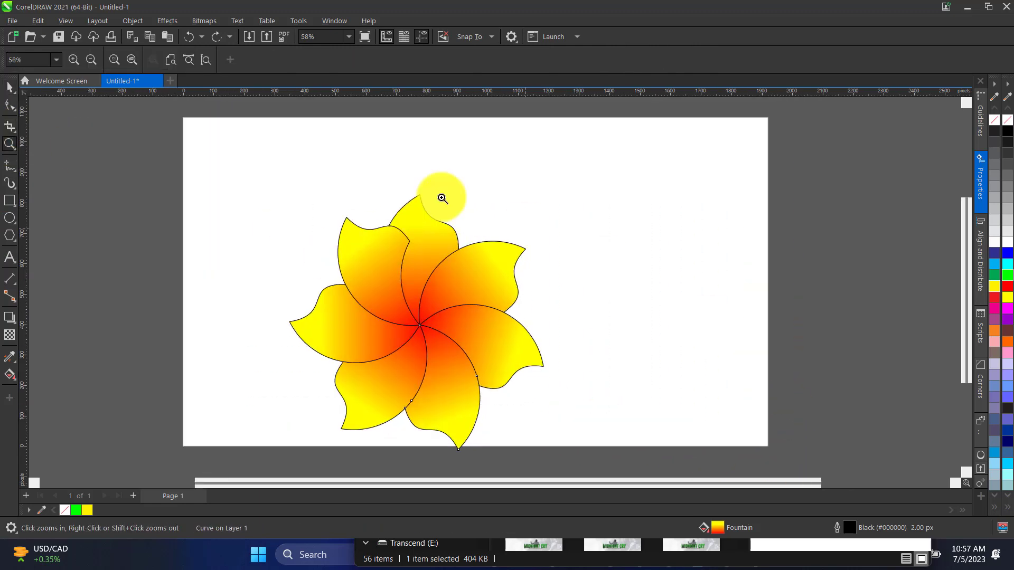
- Select all seven petals and move the flower up and to the right, near the middle of the page
left_click(10, 86)
left_click_drag(252, 165, 548, 447)
left_click(417, 309)
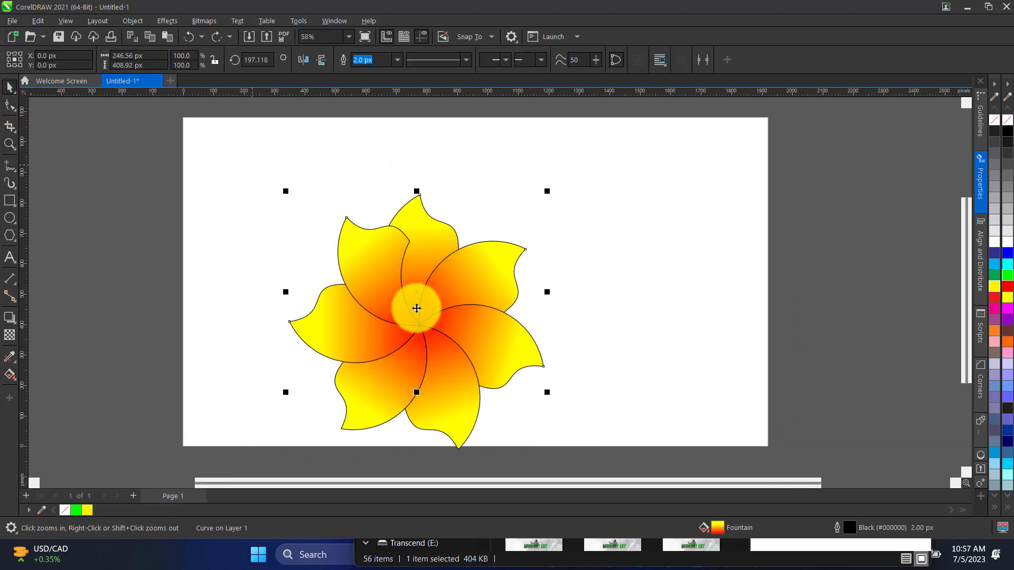
left_click_drag(417, 308, 274, 248)
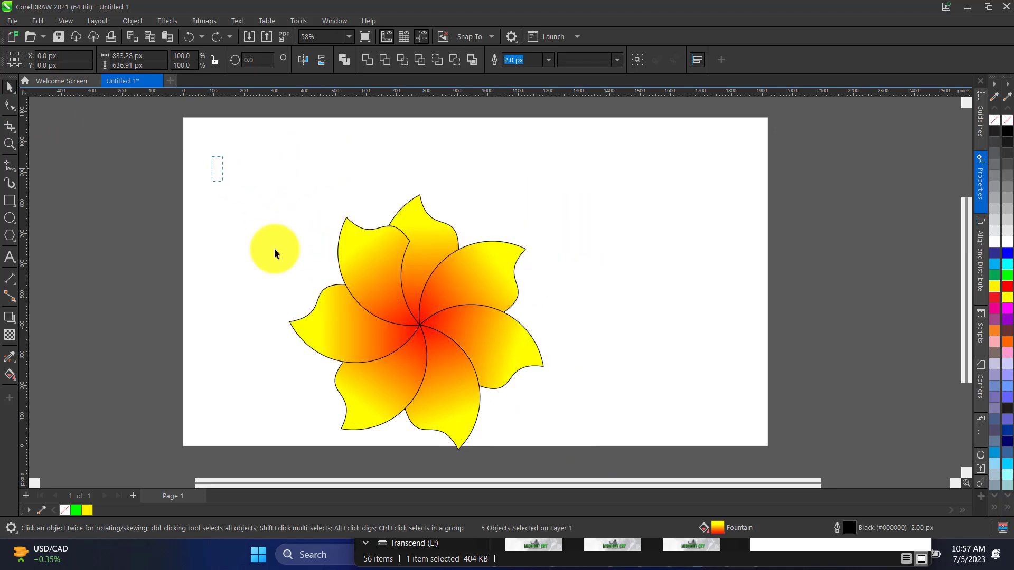
left_click_drag(606, 457, 606, 456)
left_click(419, 312)
left_click_drag(495, 274, 518, 261)
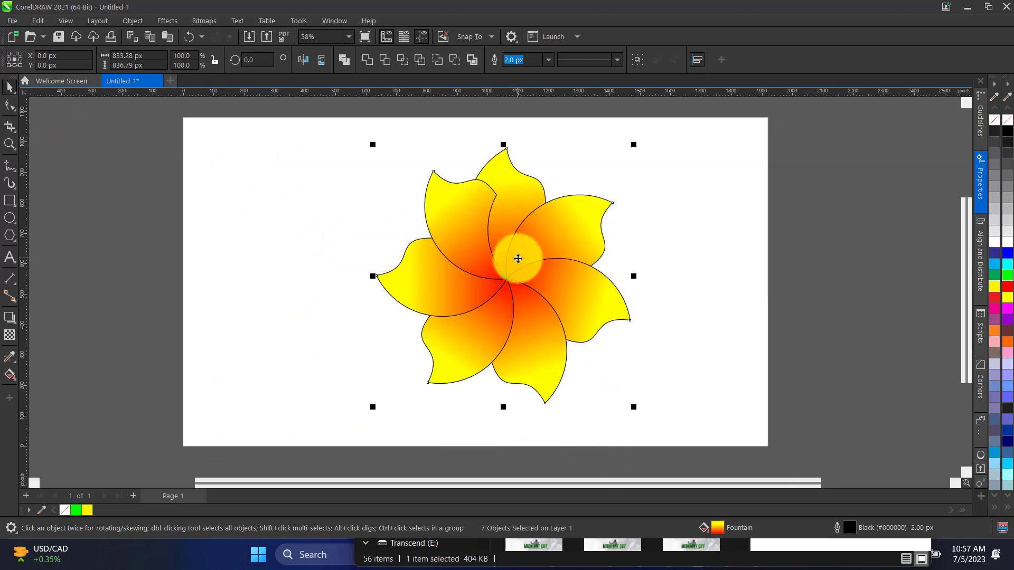
- Delete the six rotated petal copies, keeping only the original upright petal
left_click(378, 243)
left_click(466, 240)
key("Delete")
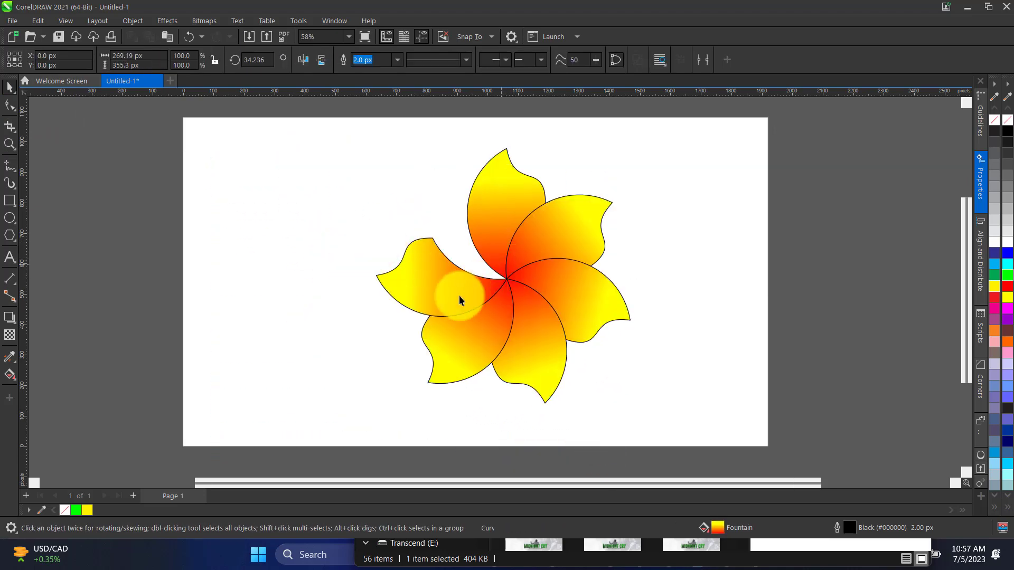
left_click(485, 290)
key("Delete")
left_click(546, 255)
key("Delete")
left_click(520, 351)
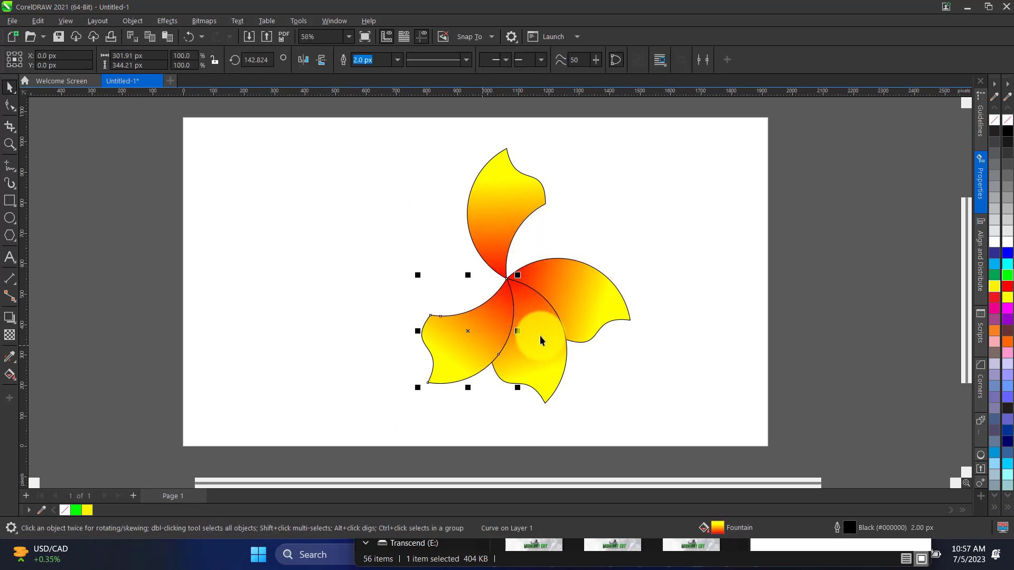
key("Delete")
left_click(586, 303)
key("Delete")
left_click(536, 310)
key("Delete")
- Place the remaining petal's centre of rotation on its lower tip node again
left_click(528, 255)
left_click(501, 212)
left_click(502, 211)
left_click_drag(501, 212, 505, 278)
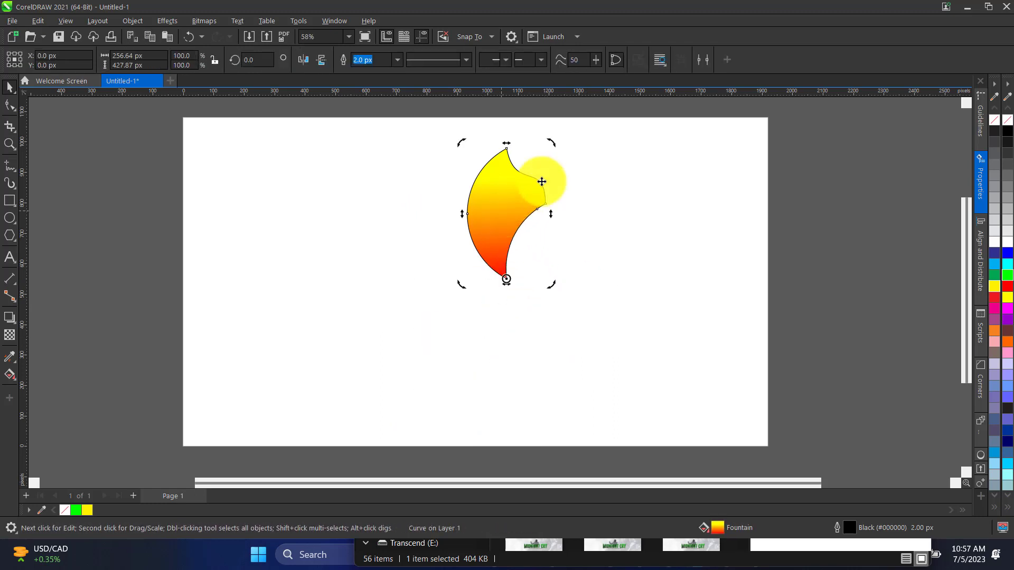
- Rotate a copy of the petal about 49 degrees clockwise around its lower tip and repeat the operation five times
mouse_move(550, 145)
left_mouse_down()
mouse_move(577, 158)
mouse_move(621, 234)
left_mouse_up()
key("ctrl+r")
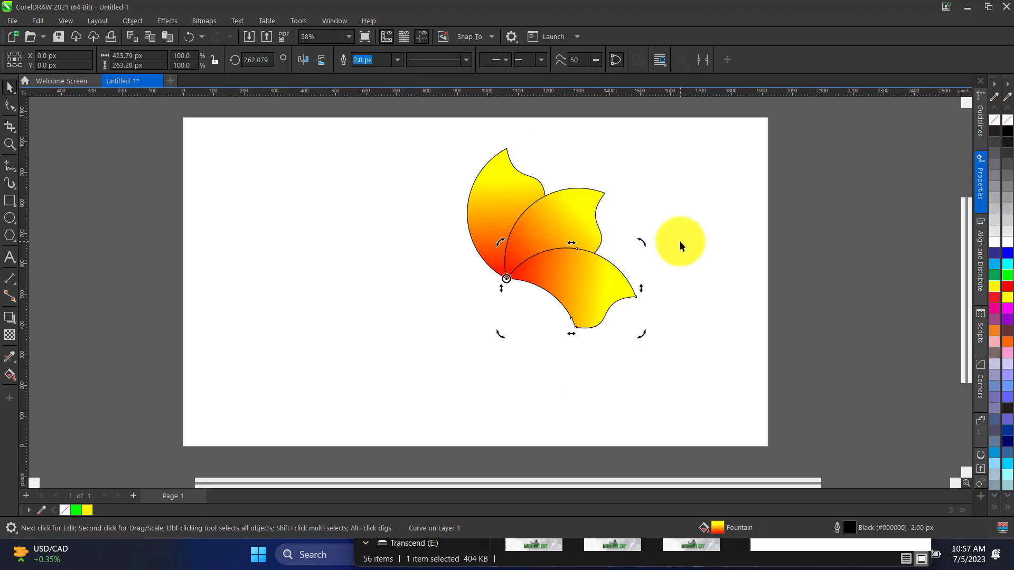
key("ctrl+r")
key("ctrl+r")
key("ctrl+r")
key("ctrl+r")
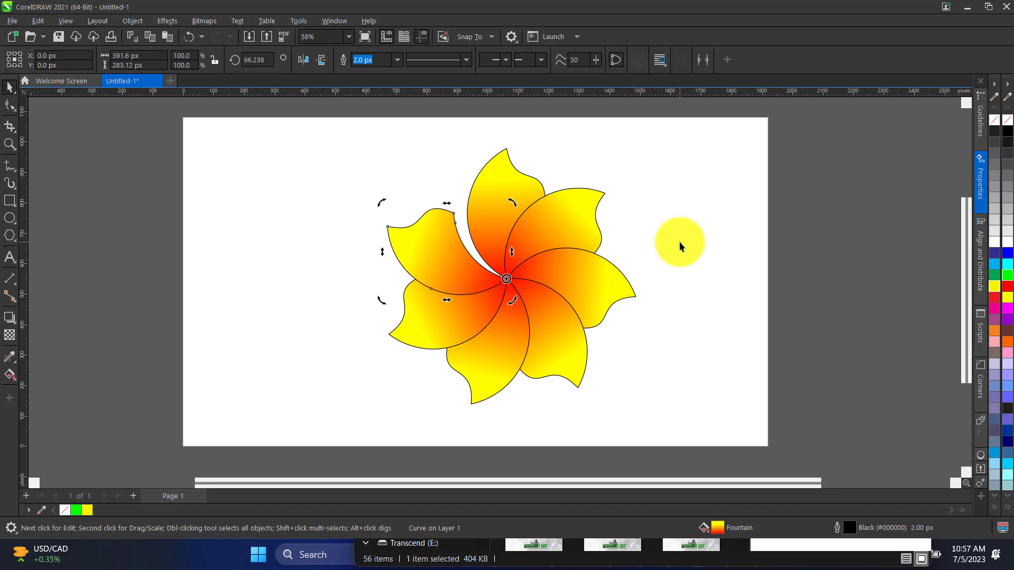
- Undo the last five rotated petal copies, back to the original petal and its first copy
key("ctrl+z")
key("ctrl+z")
key("ctrl+z")
key("ctrl+z")
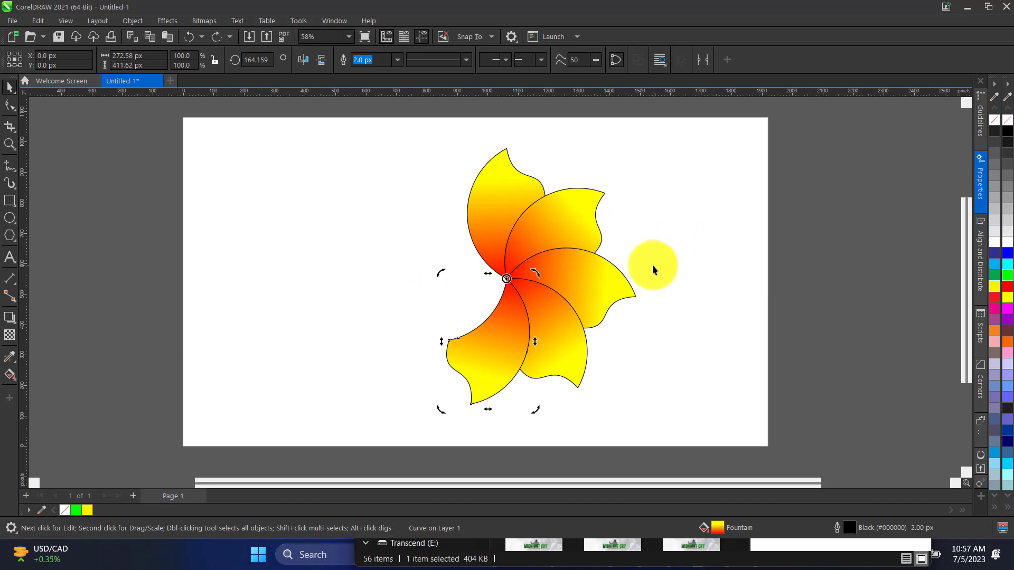
key("ctrl+z")
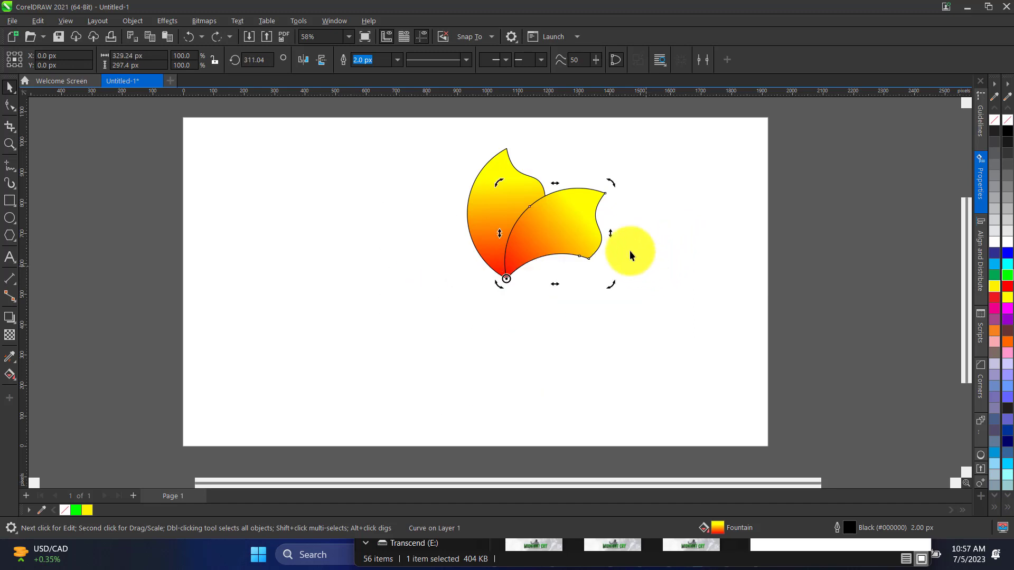
- Redo the five rotated petal copies to restore all seven petals
left_click(217, 40)
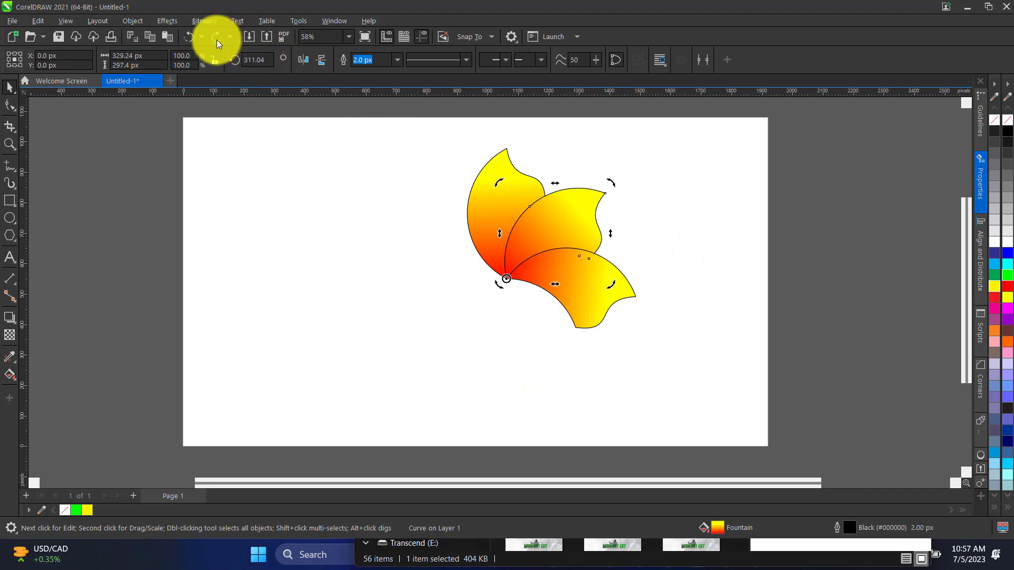
left_click(216, 40)
left_click(216, 40)
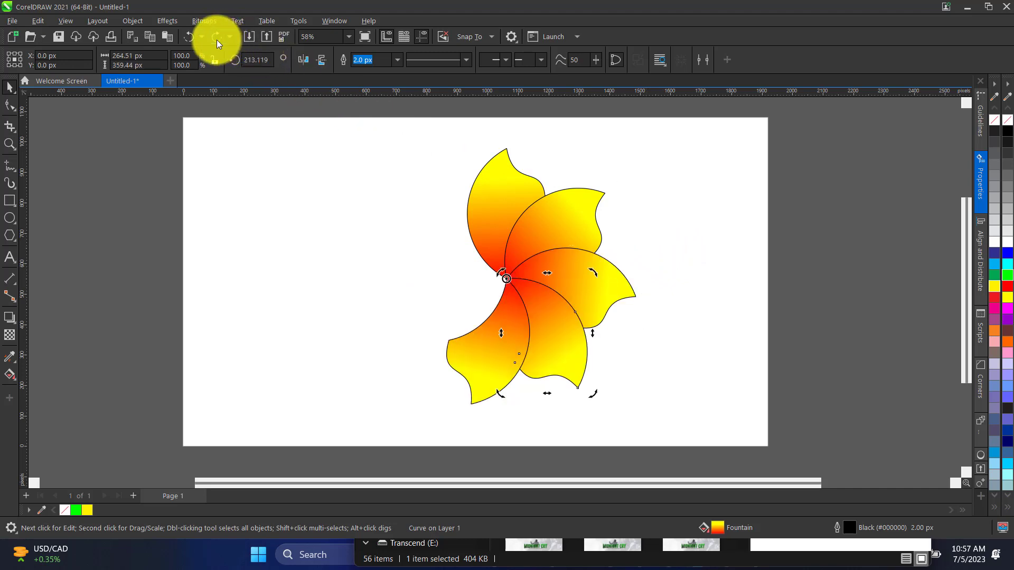
left_click(217, 40)
left_click(216, 40)
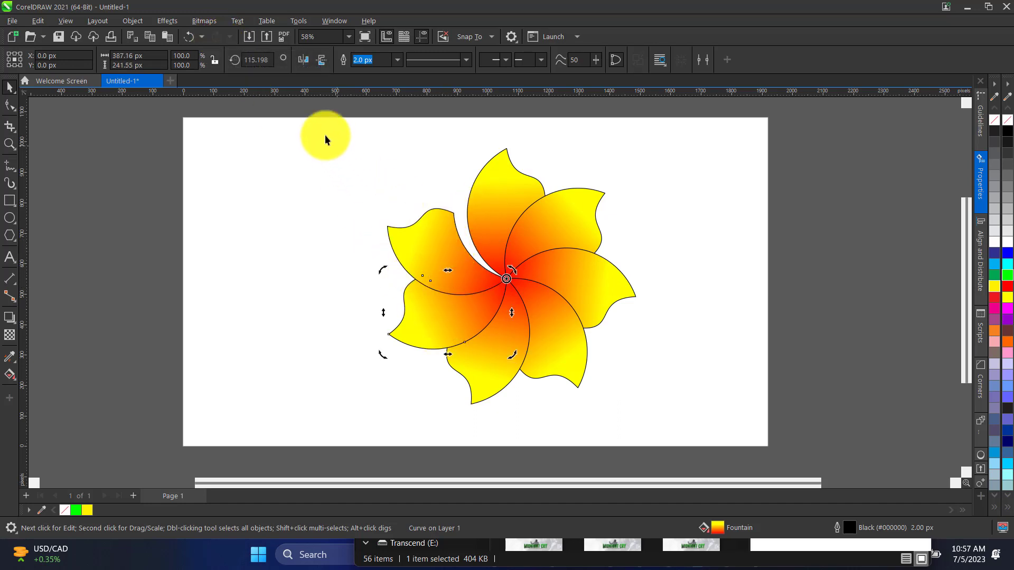
- Select all seven petals, switch to Calculator to divide 360 by 7, and close Calculator after reading the result
left_click_drag(317, 130, 644, 429)
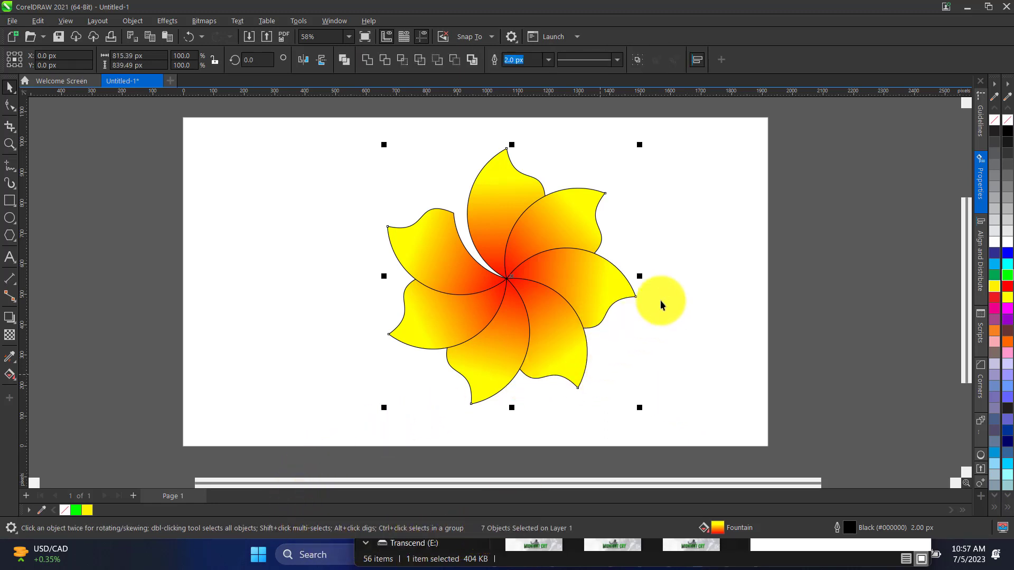
left_click(593, 543)
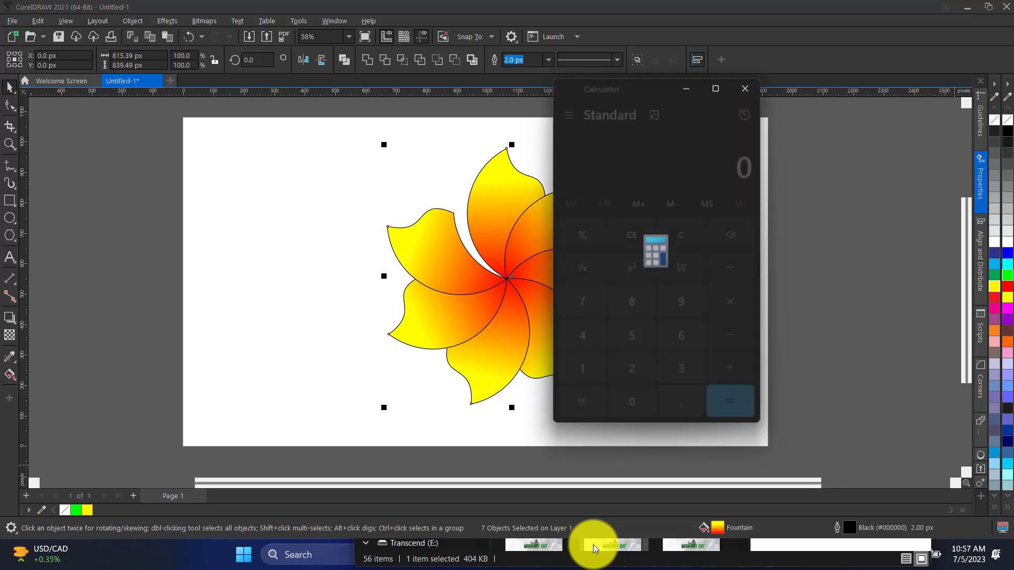
left_click(688, 364)
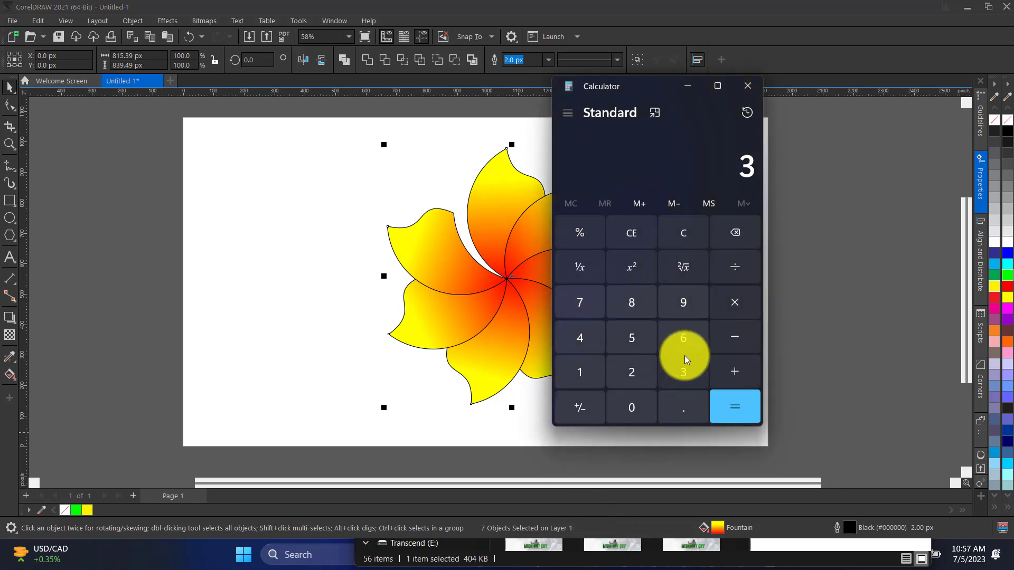
left_click(683, 346)
left_click(652, 407)
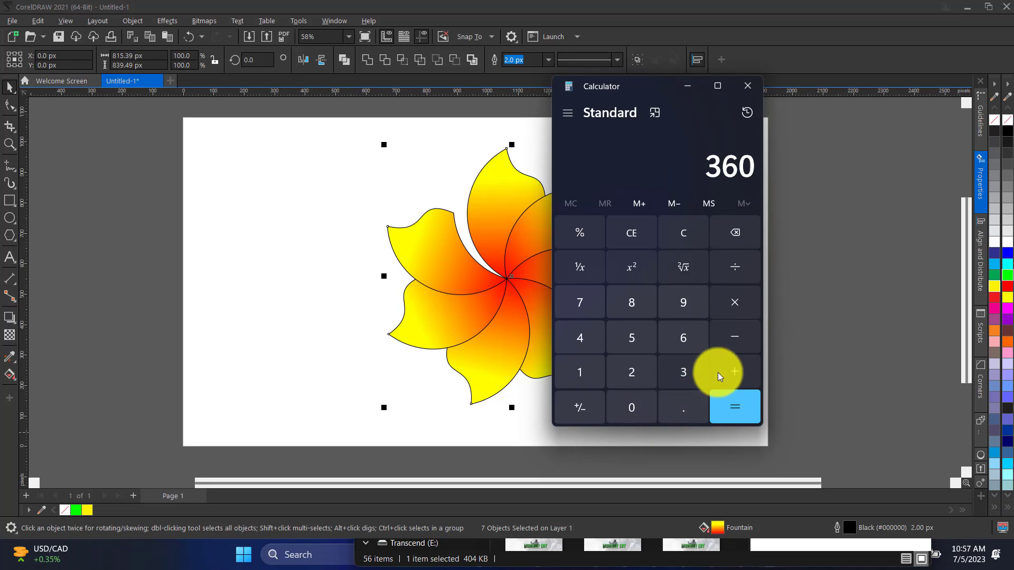
left_click(737, 266)
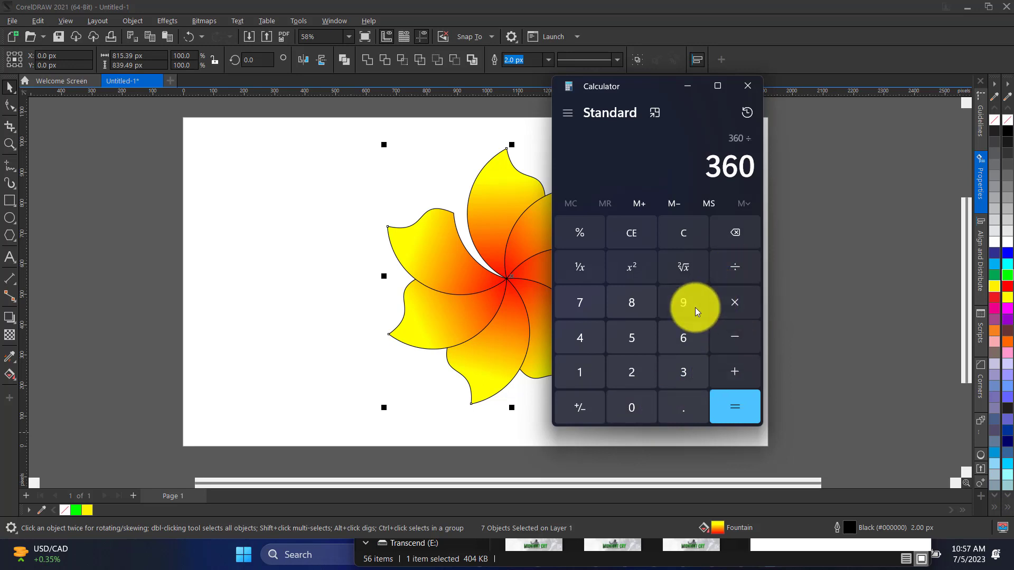
left_click(579, 302)
left_click(730, 407)
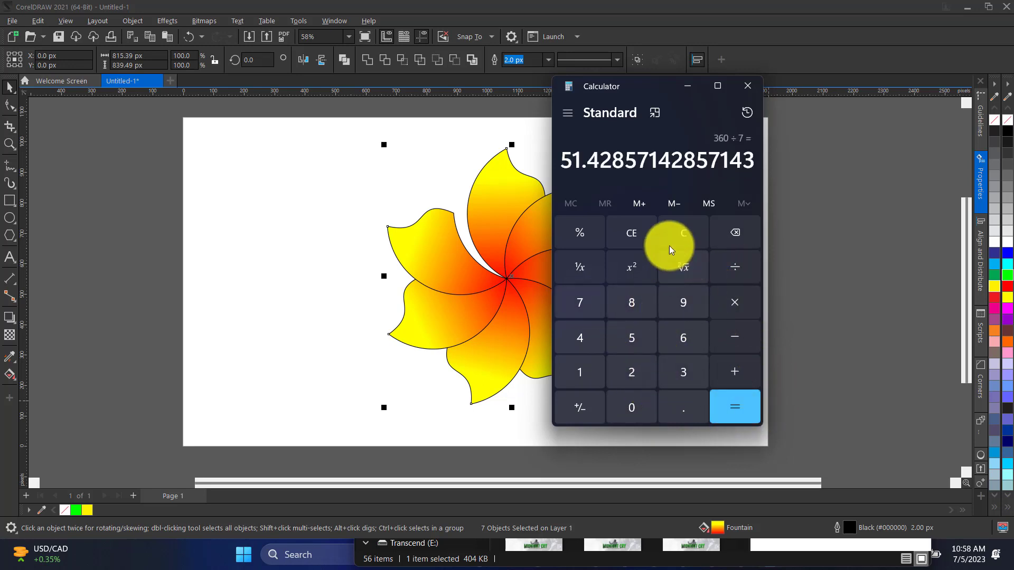
left_click_drag(652, 83, 806, 109)
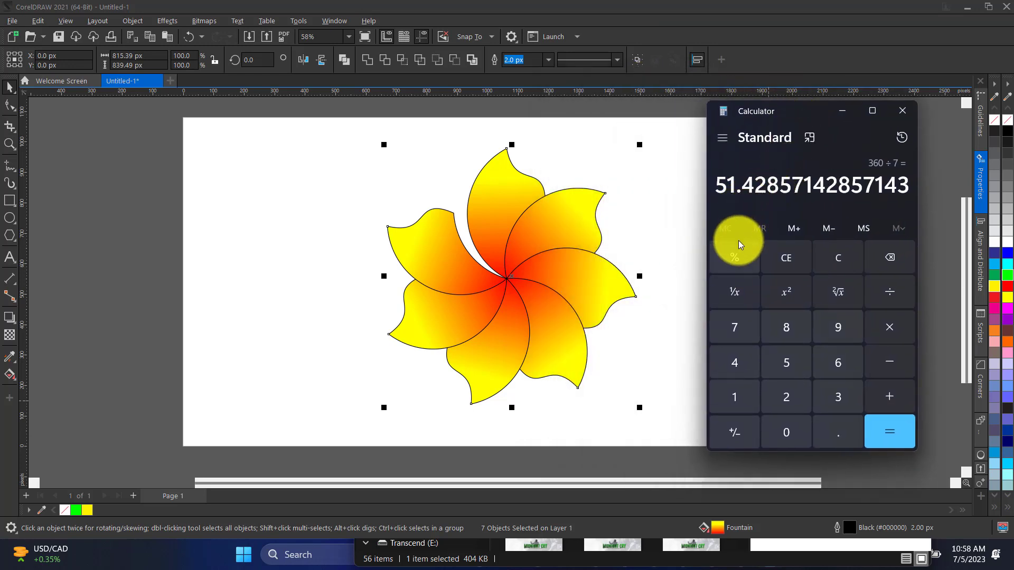
left_click(901, 113)
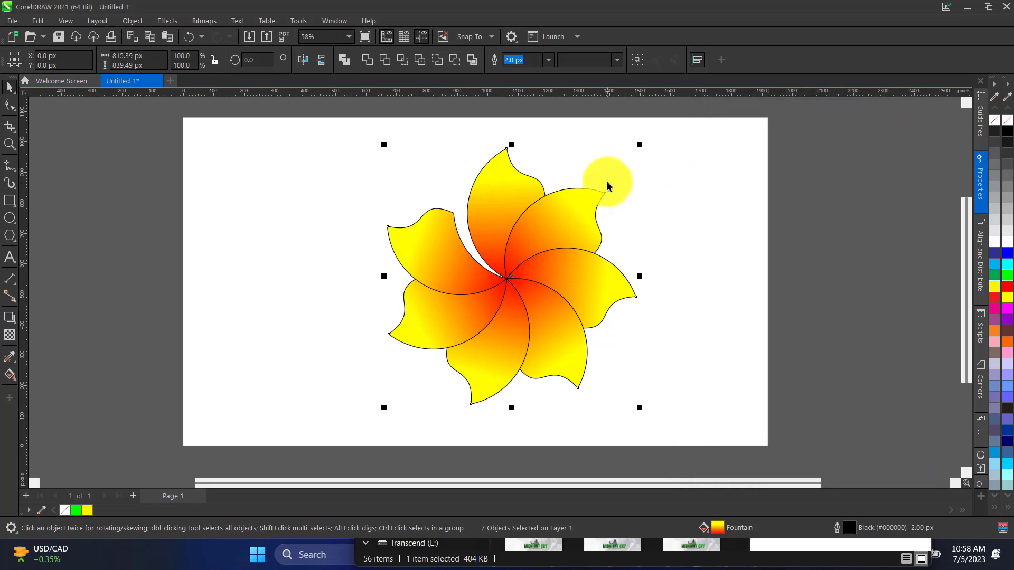
left_click(661, 207)
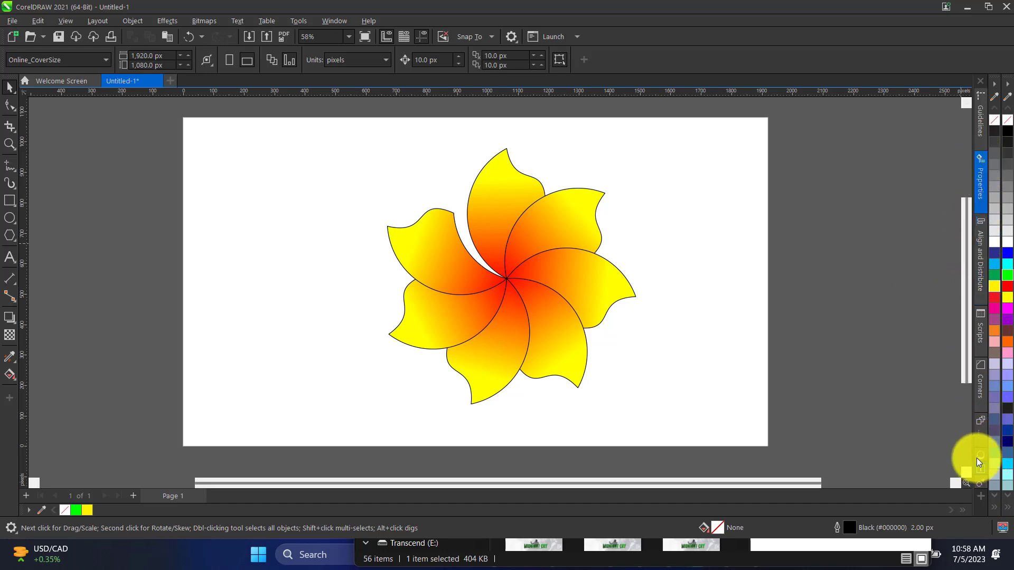
left_click(981, 496)
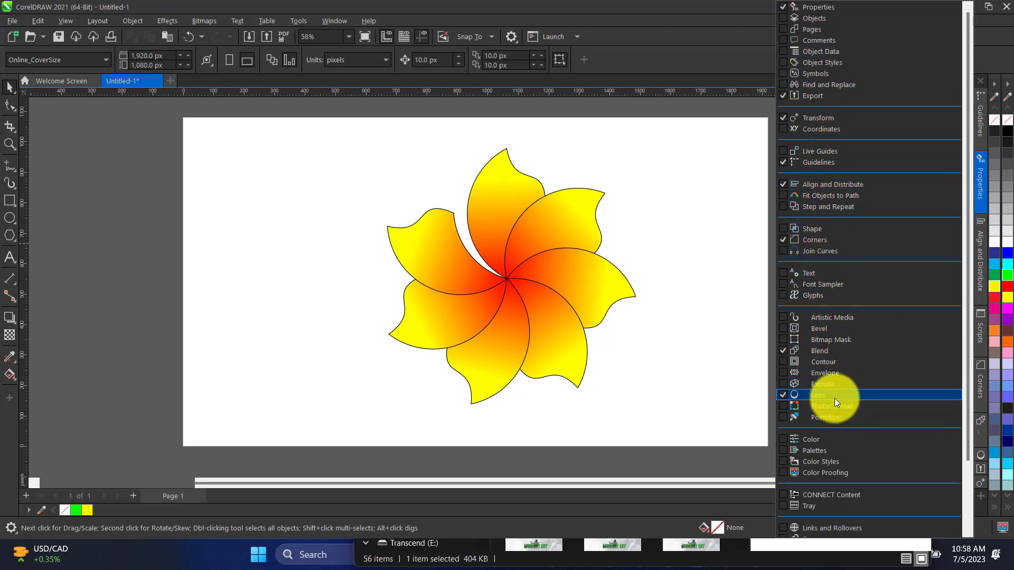
left_click(681, 170)
- Delete the six unevenly spaced petal copies so that only the original upright petal is left
left_click(574, 225)
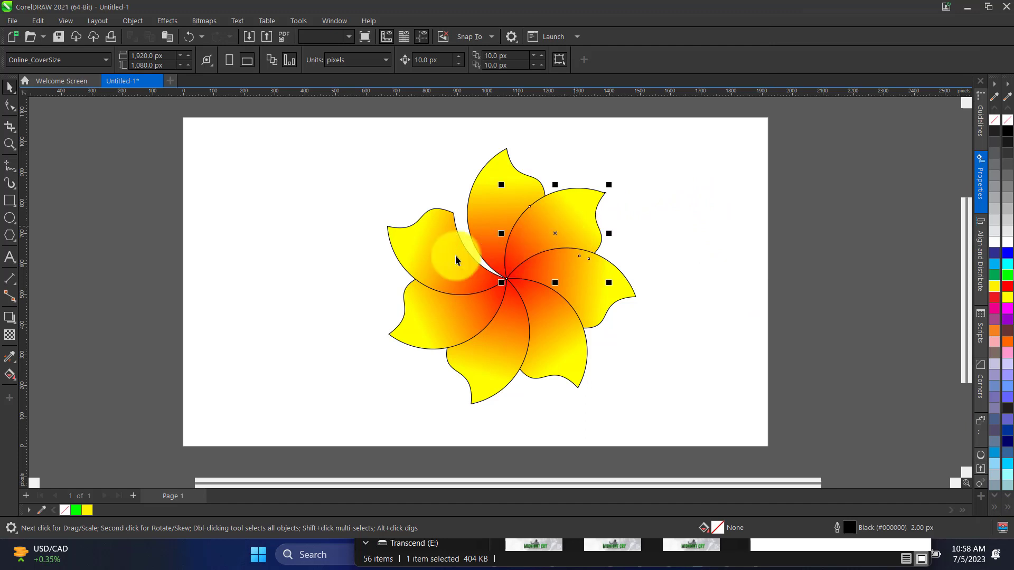
left_click(455, 255)
left_click(433, 313, "shift")
left_click(493, 351, "shift")
left_click(552, 338, "shift")
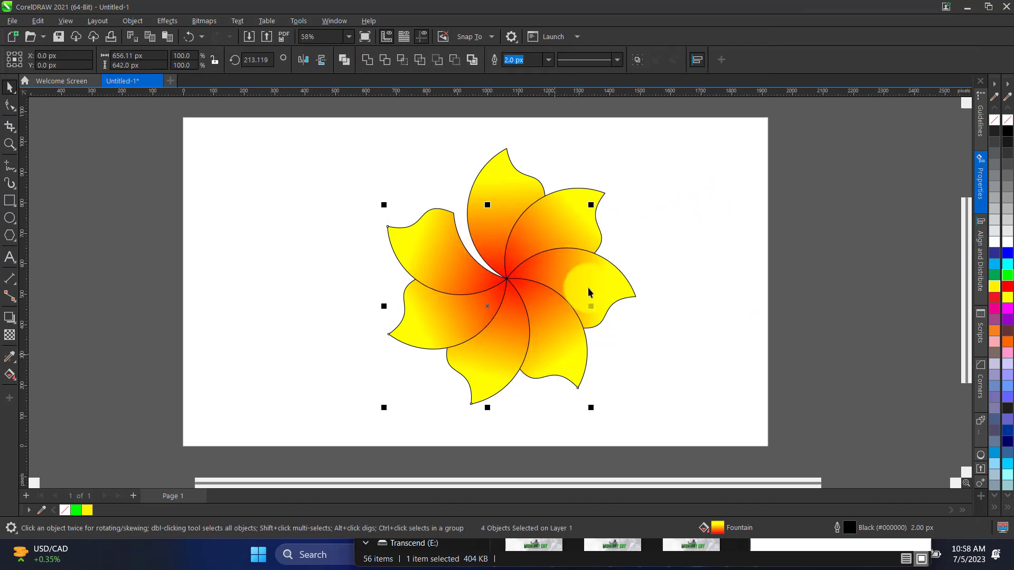
left_click(580, 285, "shift")
key("Delete")
left_click(570, 228)
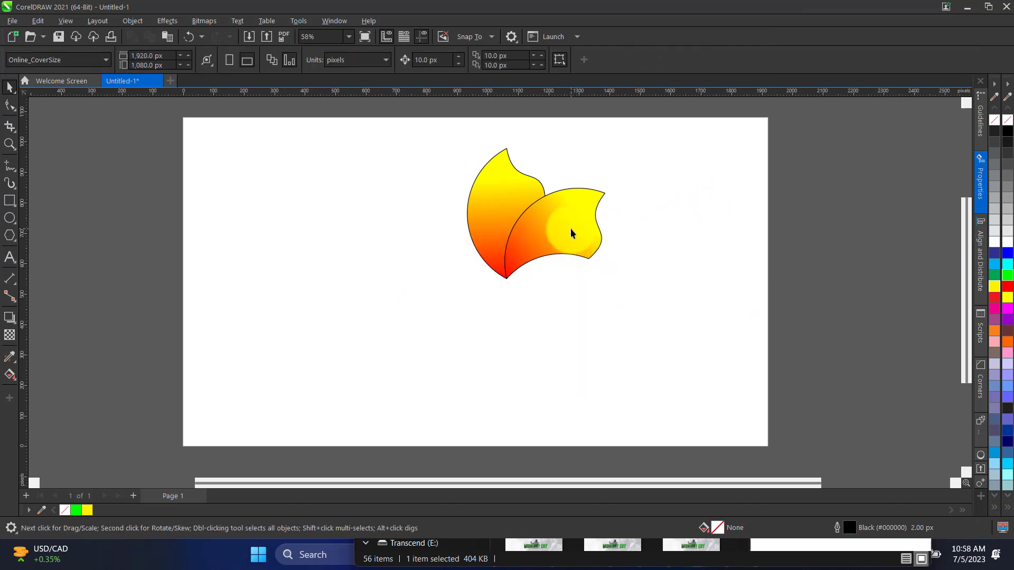
key("Delete")
- Try to rotate the remaining petal freehand clockwise around its lower tip, and undo the rotation
left_click(519, 211)
left_click(521, 203)
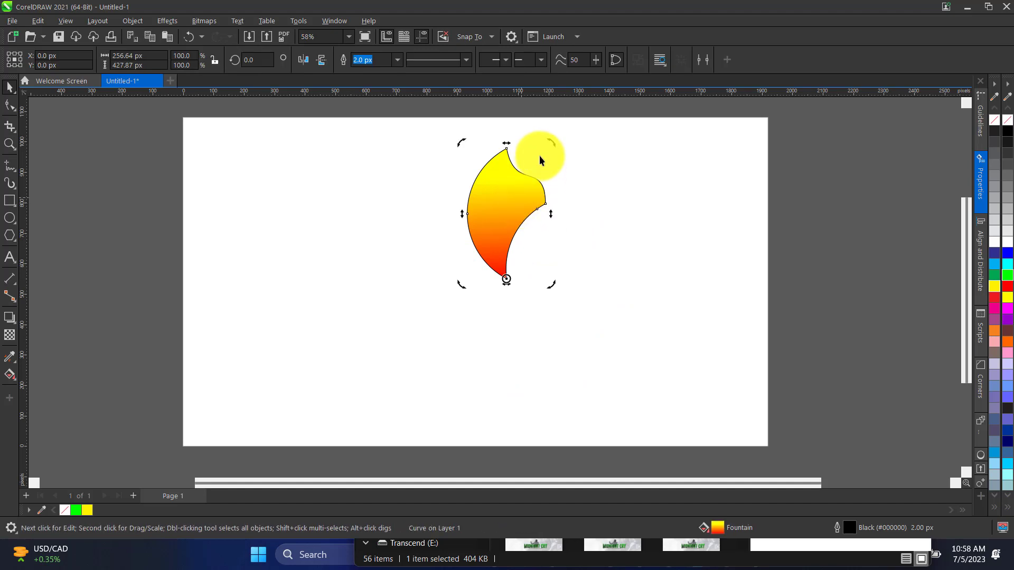
left_click_drag(552, 142, 607, 267)
key("ctrl+z")
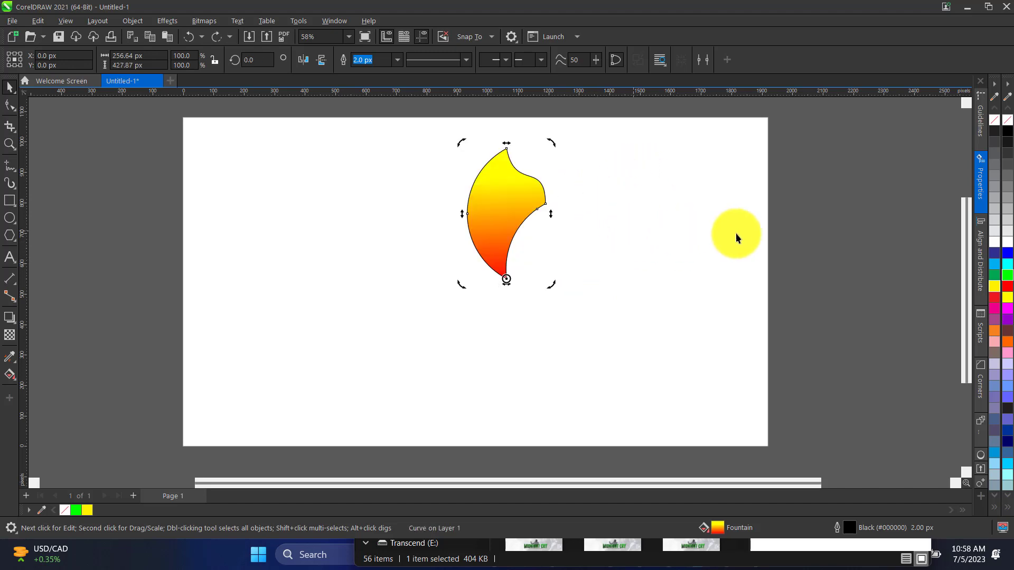
- Show the Transform docker and deselect the petal
left_click(981, 497)
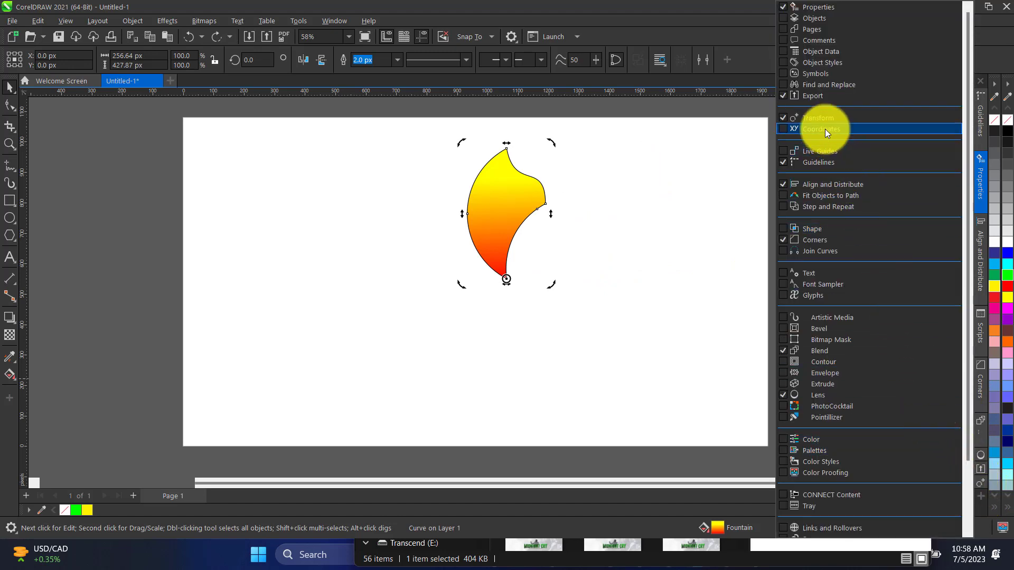
left_click(820, 120)
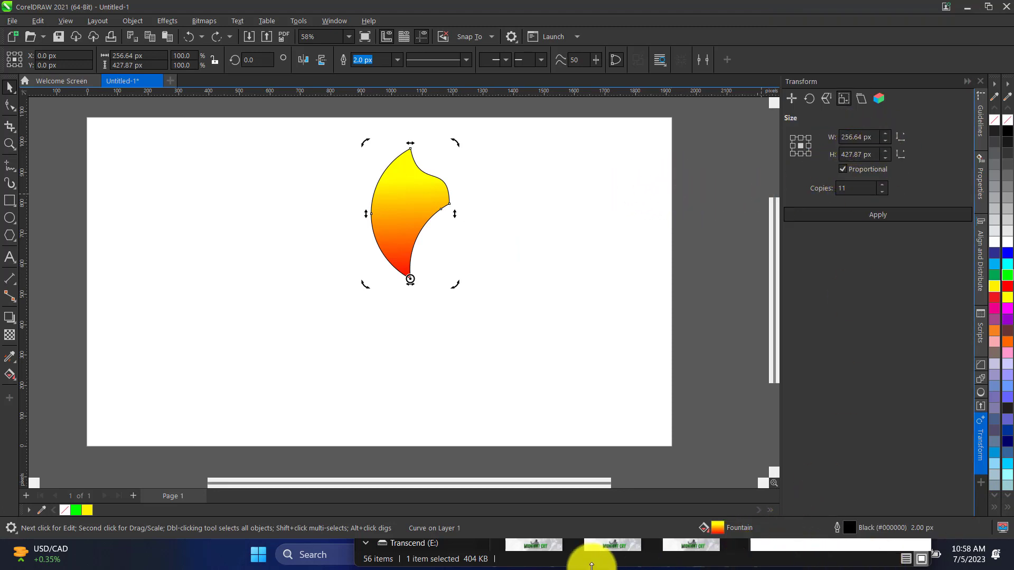
left_click(544, 306)
- Switch to Calculator, divide 360 by 7, copy the result, and minimize Calculator
key("XF86Calculator")
left_click(830, 384)
left_click(834, 364)
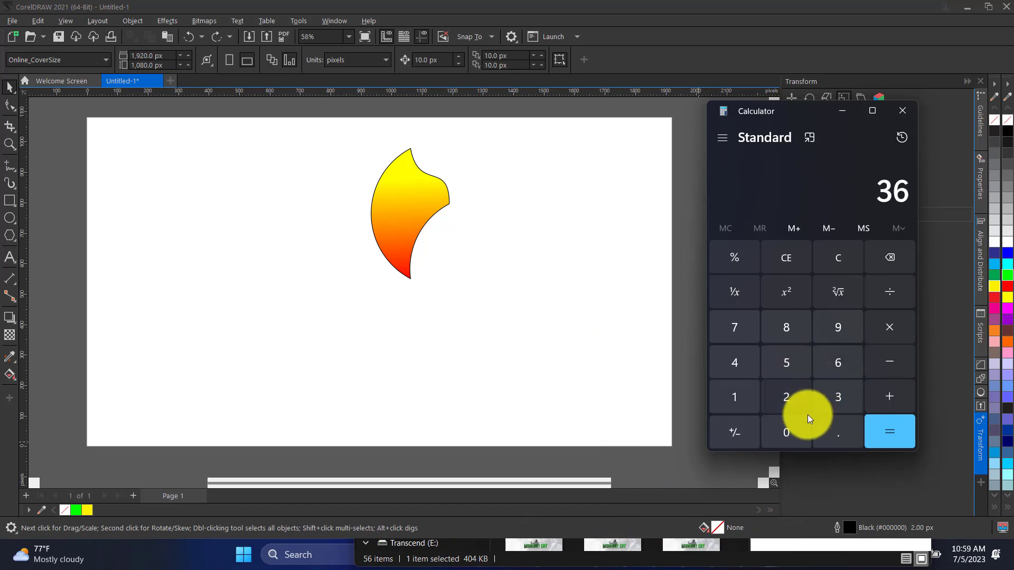
left_click(789, 439)
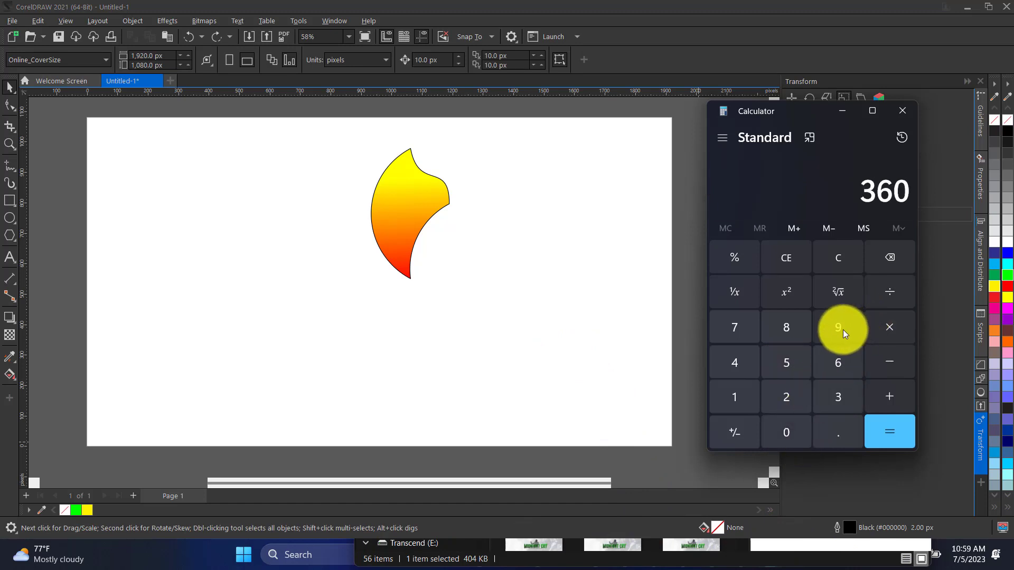
left_click(892, 293)
left_click(742, 328)
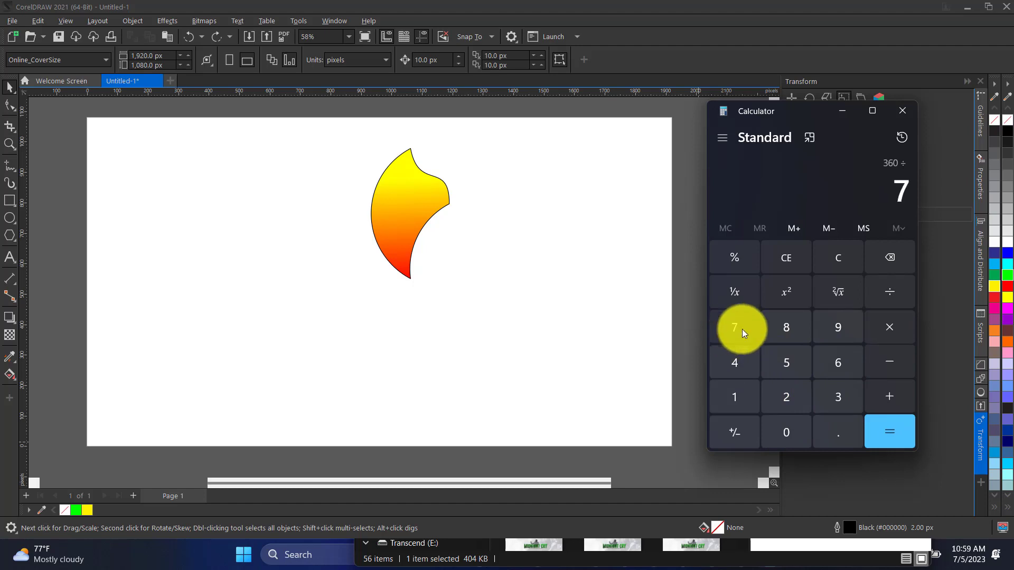
left_click(887, 434)
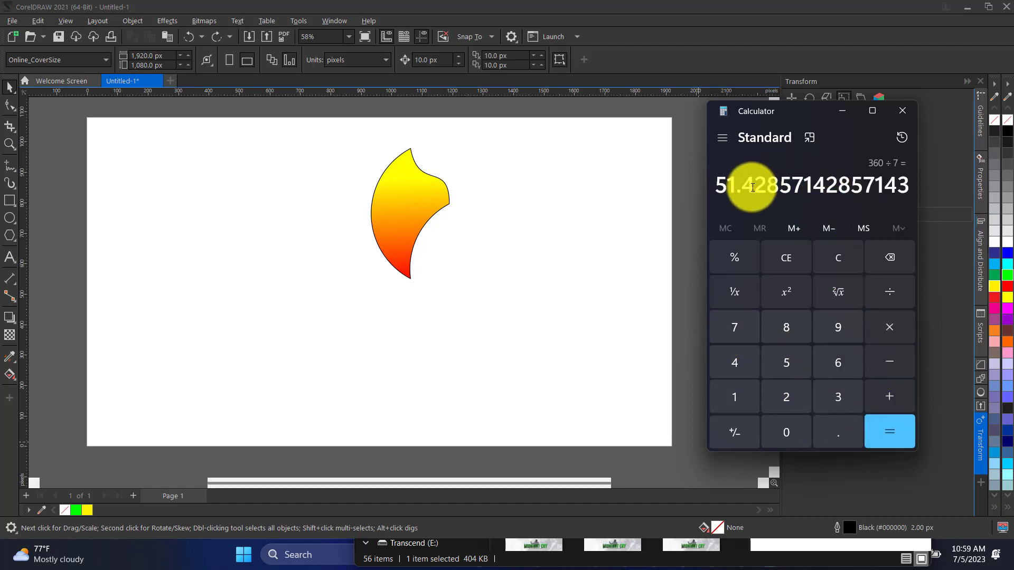
left_click_drag(719, 188, 915, 185)
left_click(720, 186)
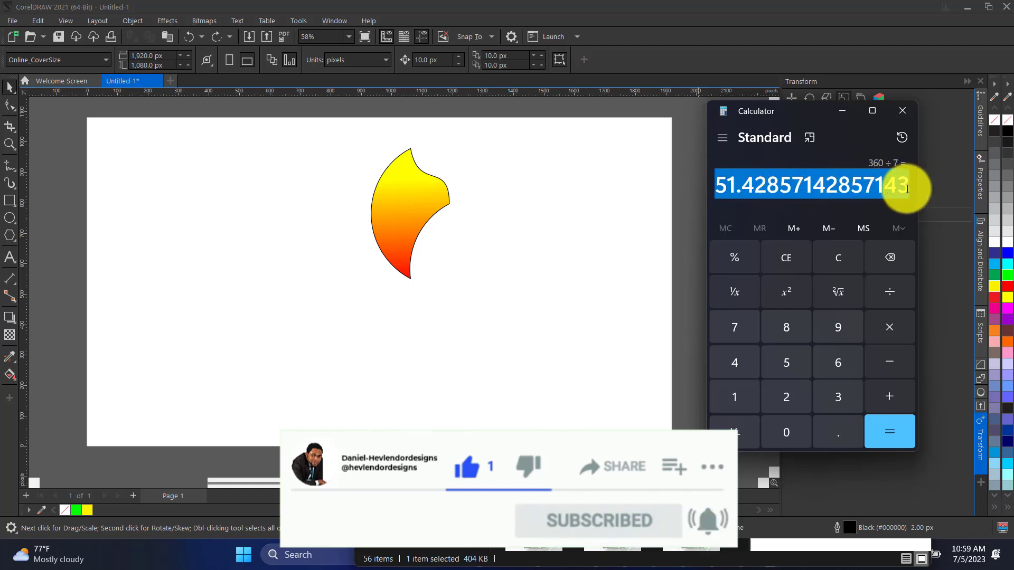
left_click(842, 110)
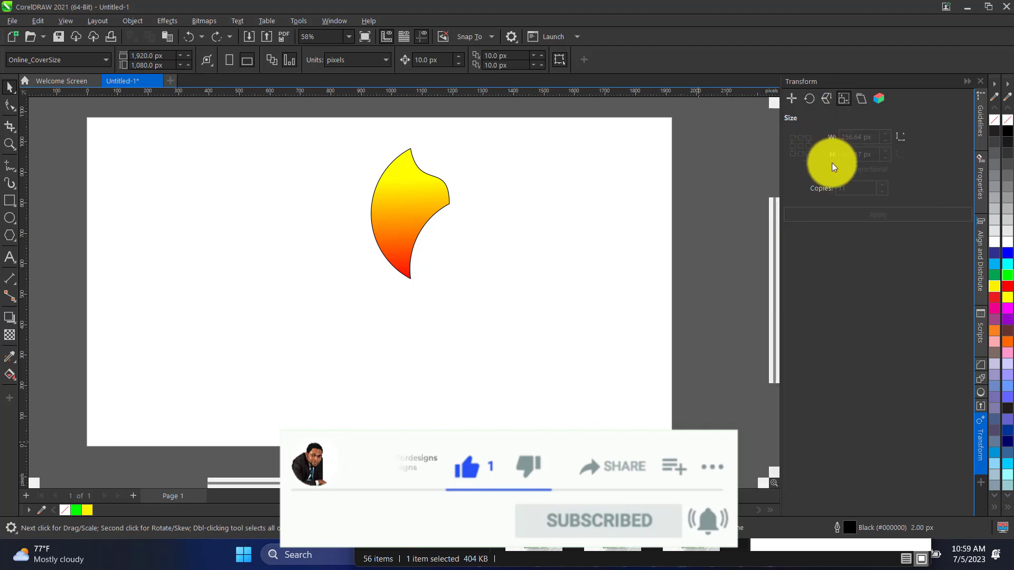
- Select the petal and paste the copied 360 ÷ 7 result as its Rotate transformation angle
left_click(431, 198)
left_click(404, 234)
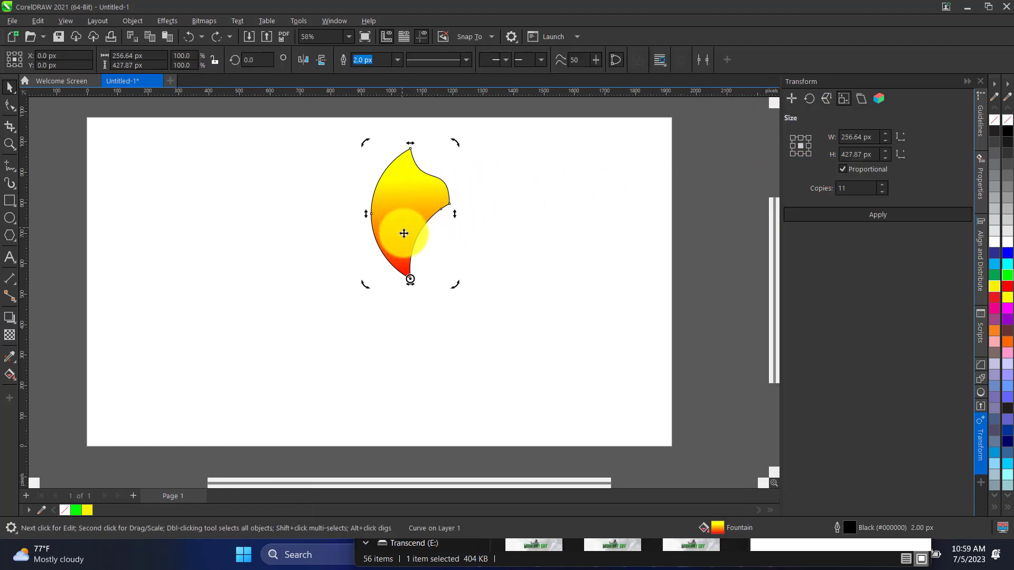
left_click(810, 100)
left_click(859, 139)
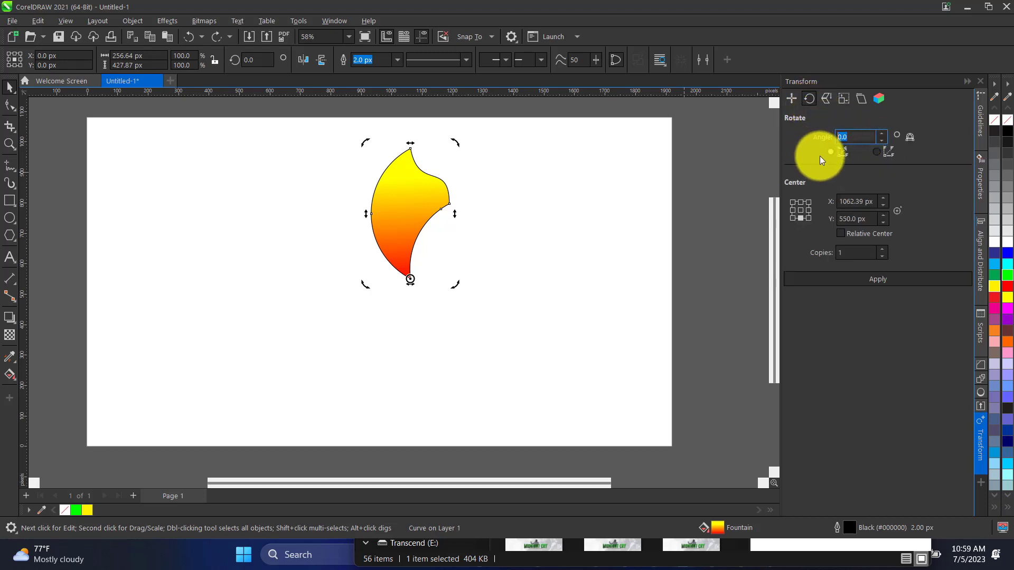
key("ctrl+v")
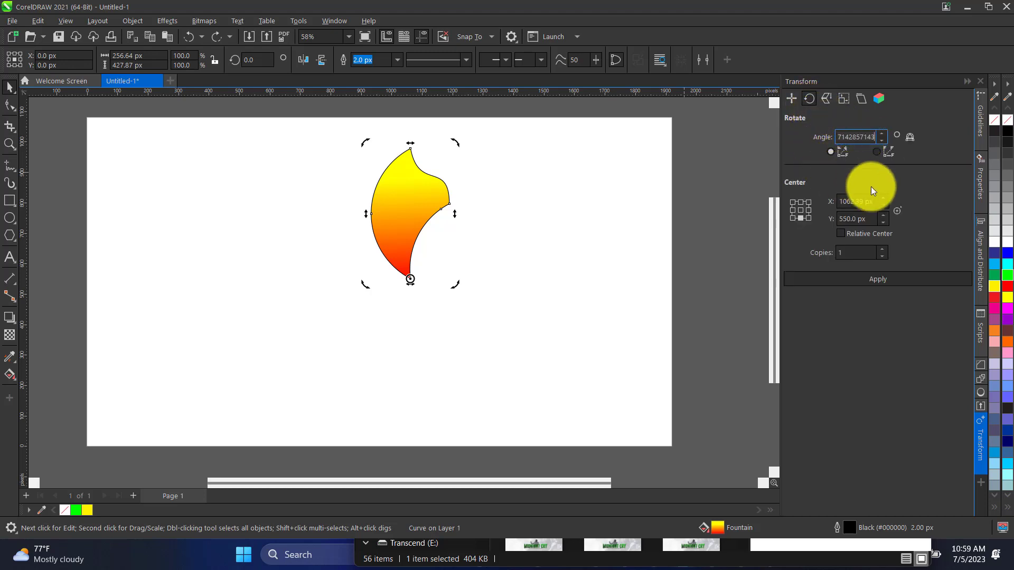
- Apply the 51.429° rotation with one copy six times to complete the seven-petal flower, and deselect it
left_click(885, 277)
left_click(885, 277)
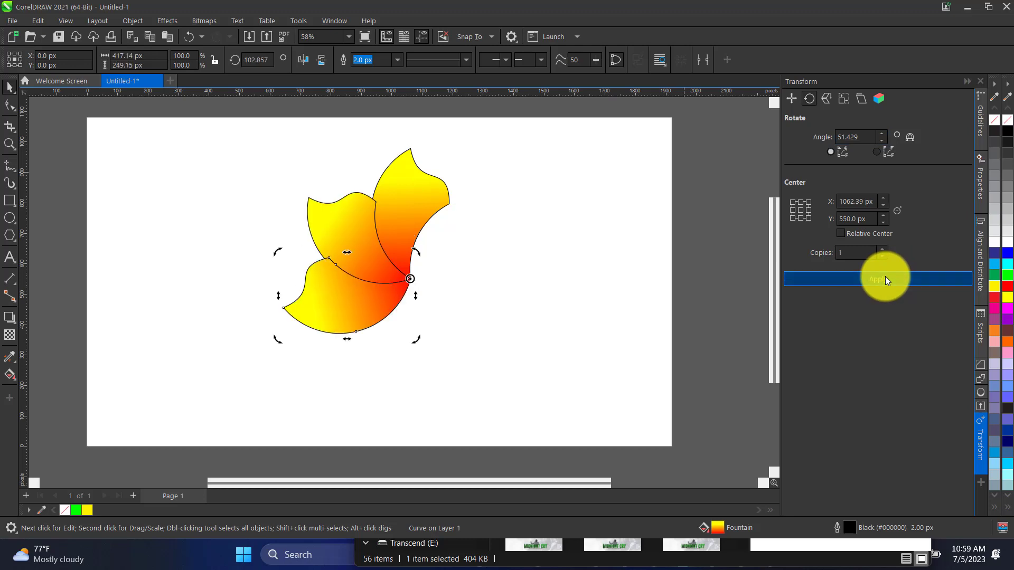
left_click(885, 277)
left_click(885, 277)
left_click(885, 277)
left_click(884, 277)
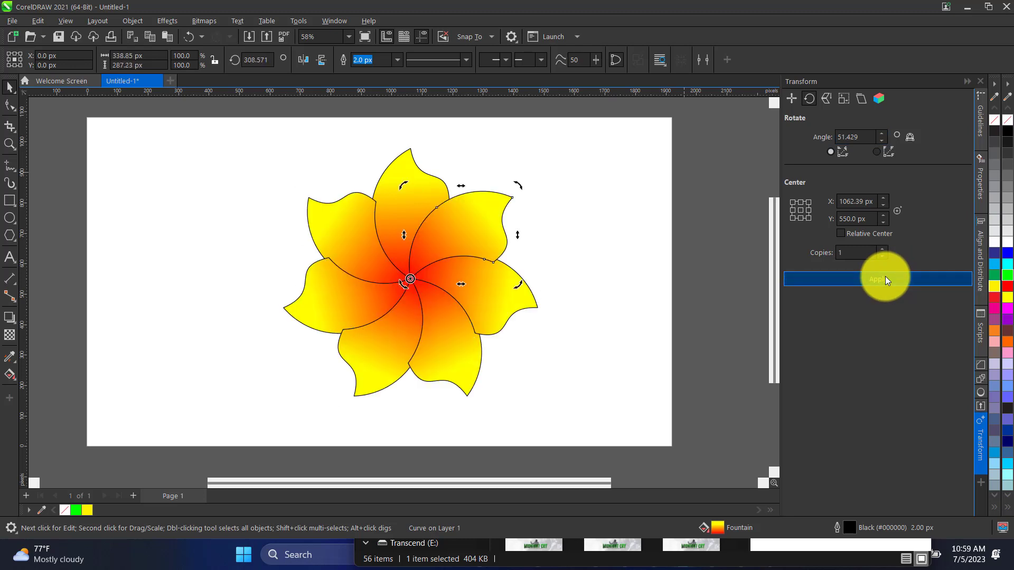
left_click(468, 144)
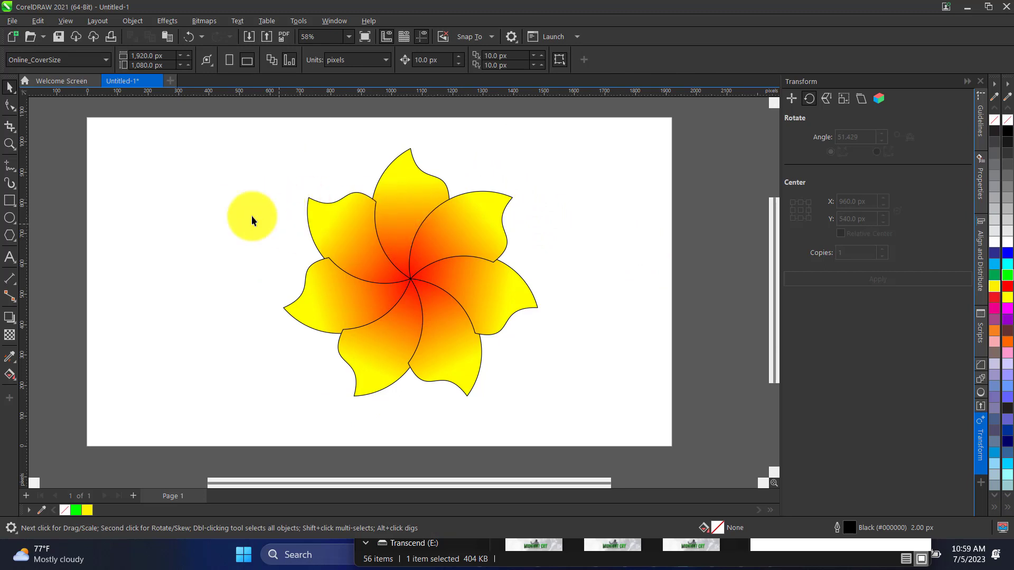
- Select all seven petals and nudge the flower left towards the page's centre
left_click(9, 142)
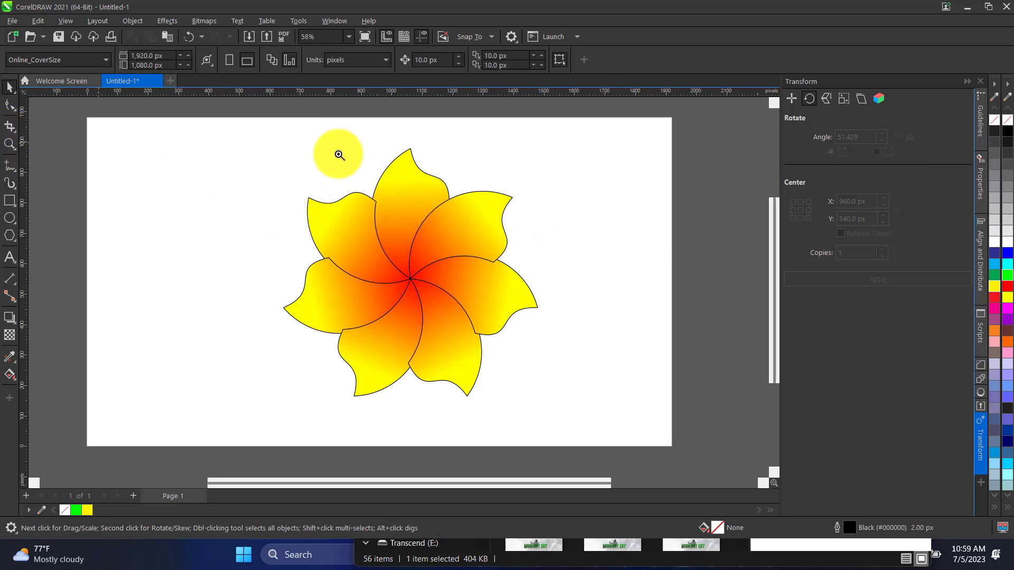
left_click_drag(268, 146, 579, 398)
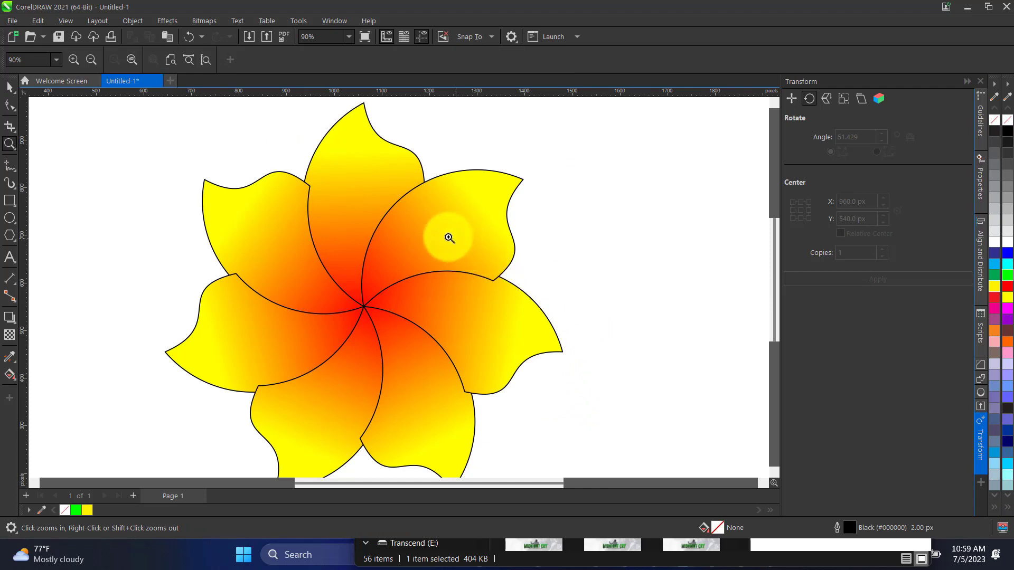
right_click(506, 264)
left_click(10, 87)
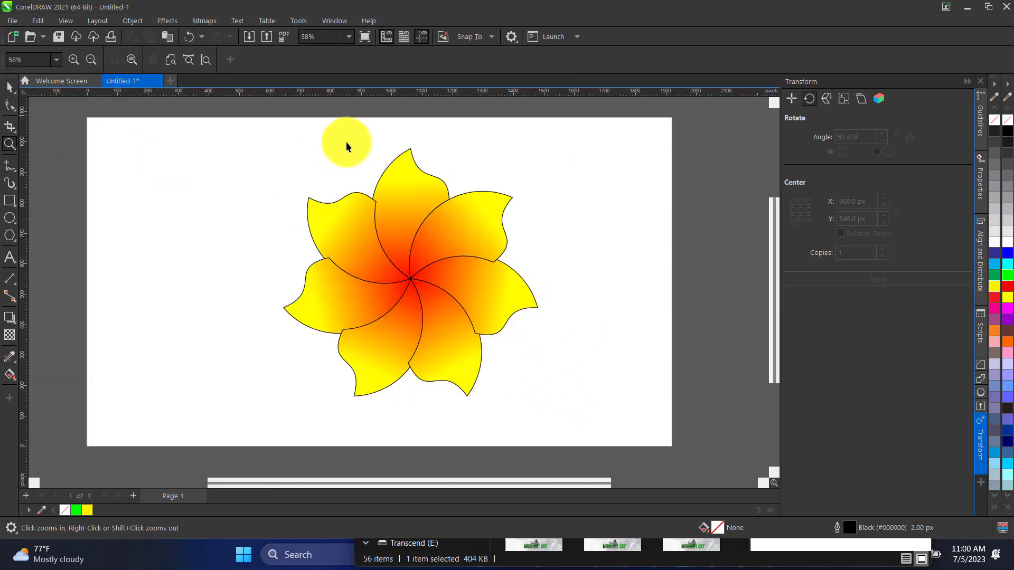
left_click_drag(548, 410, 548, 410)
key("Left")
key("Left")
key("Left")
key("Left")
key("Left")
key("Left")
key("Left")
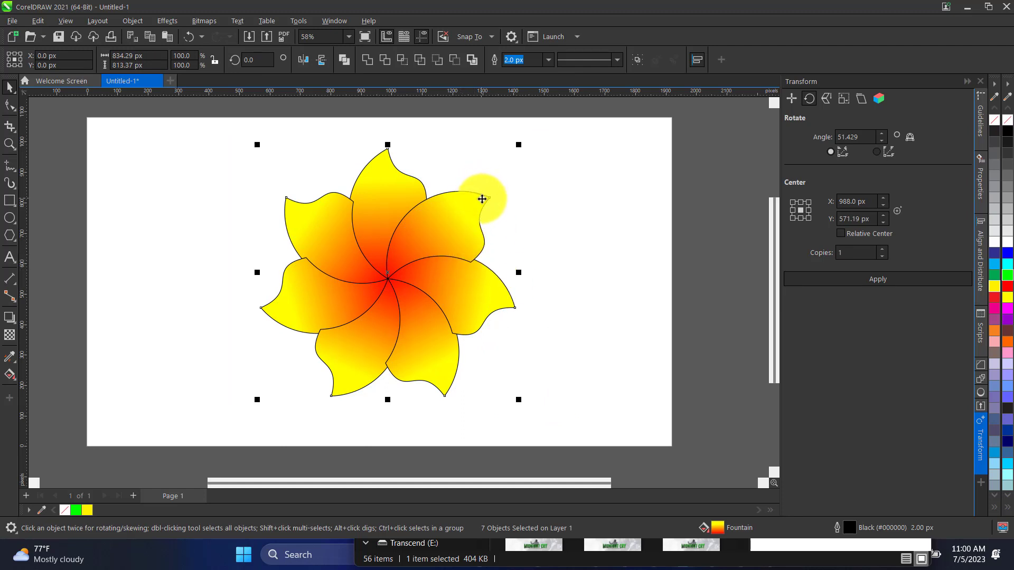
- Try moving a single right-hand petal towards the flower's centre, and undo the move
left_click(436, 163)
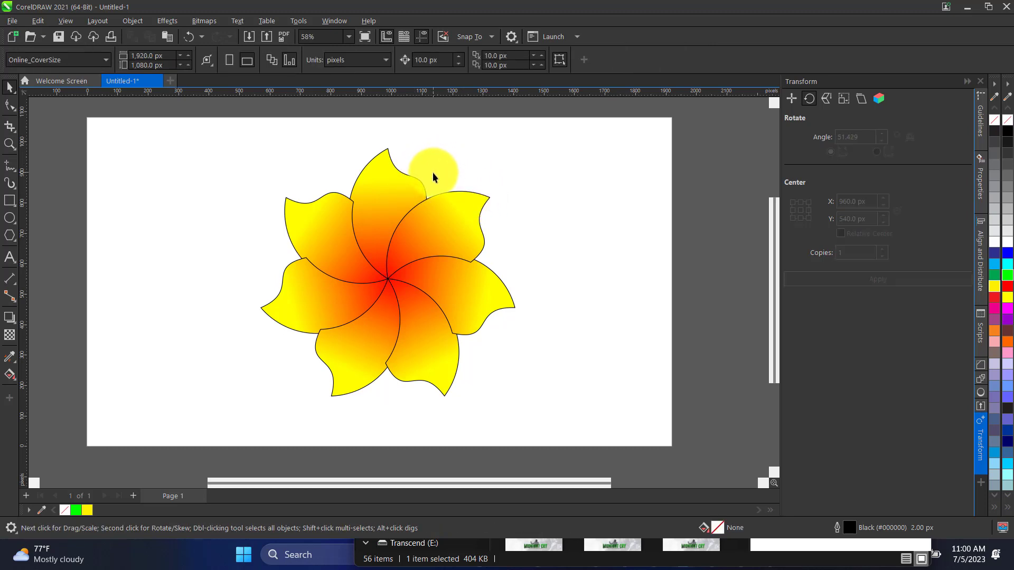
left_click(404, 186)
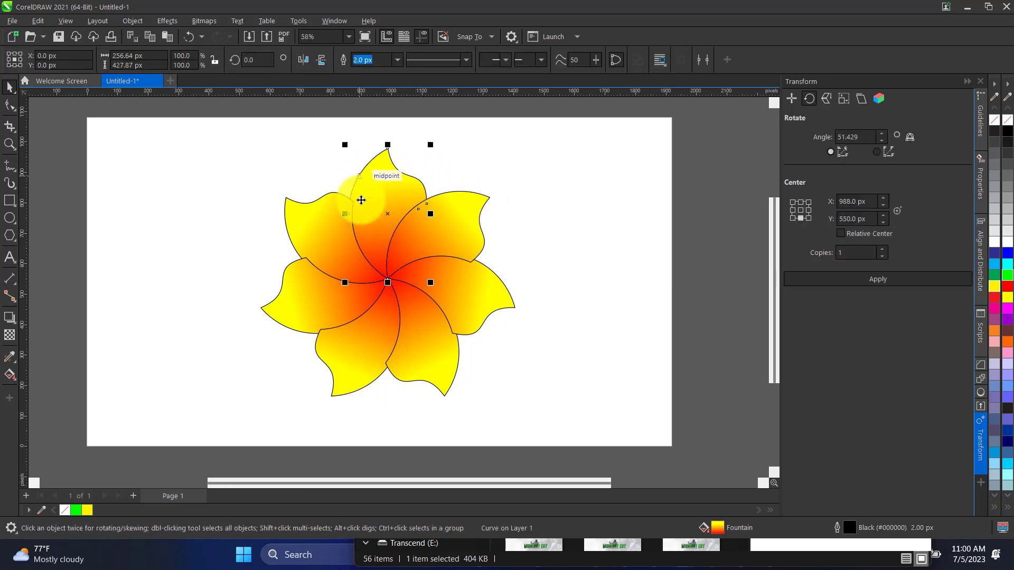
left_click(330, 220, "shift")
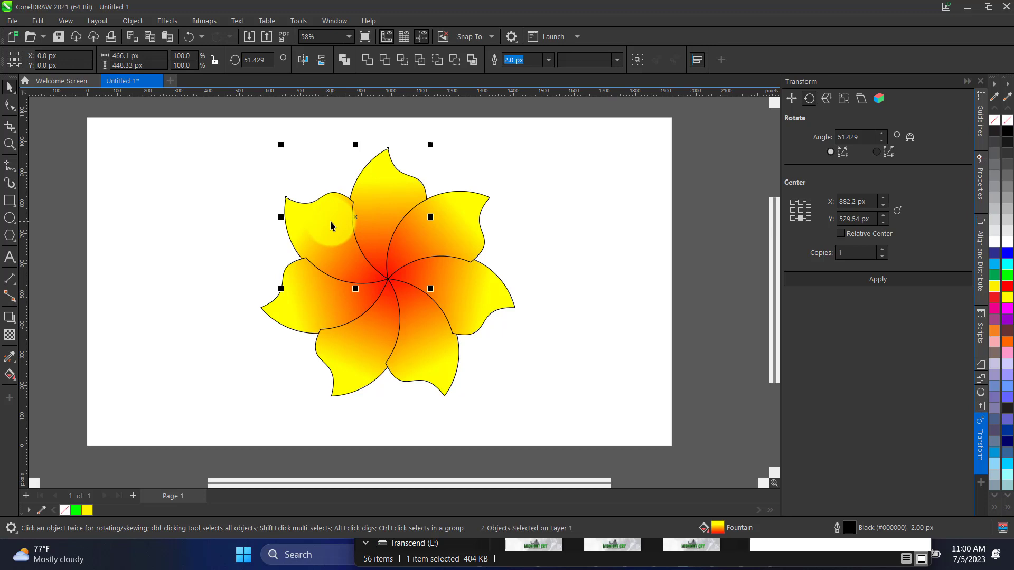
left_click(446, 183)
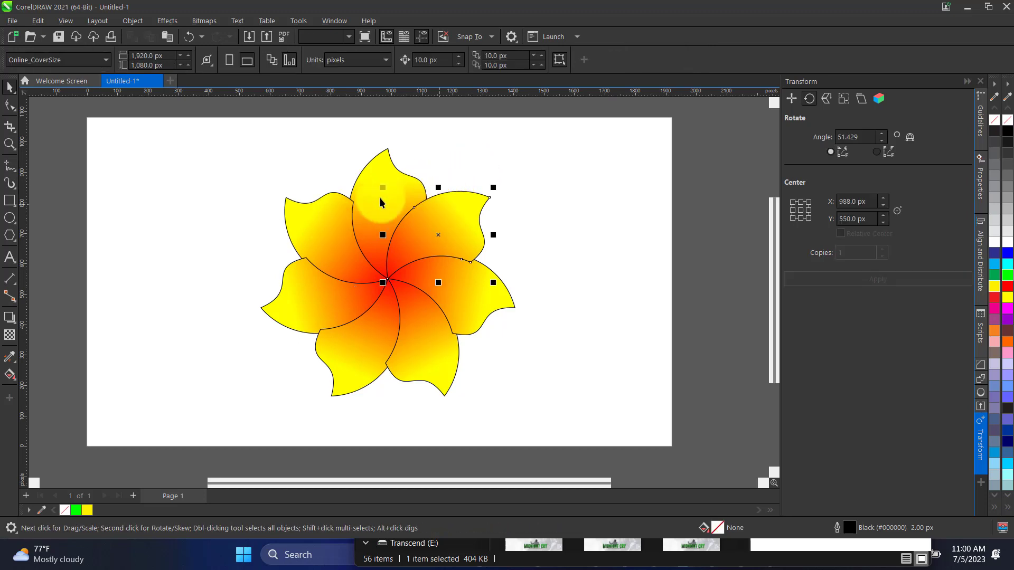
left_click(385, 320)
left_click(407, 268)
key("Delete")
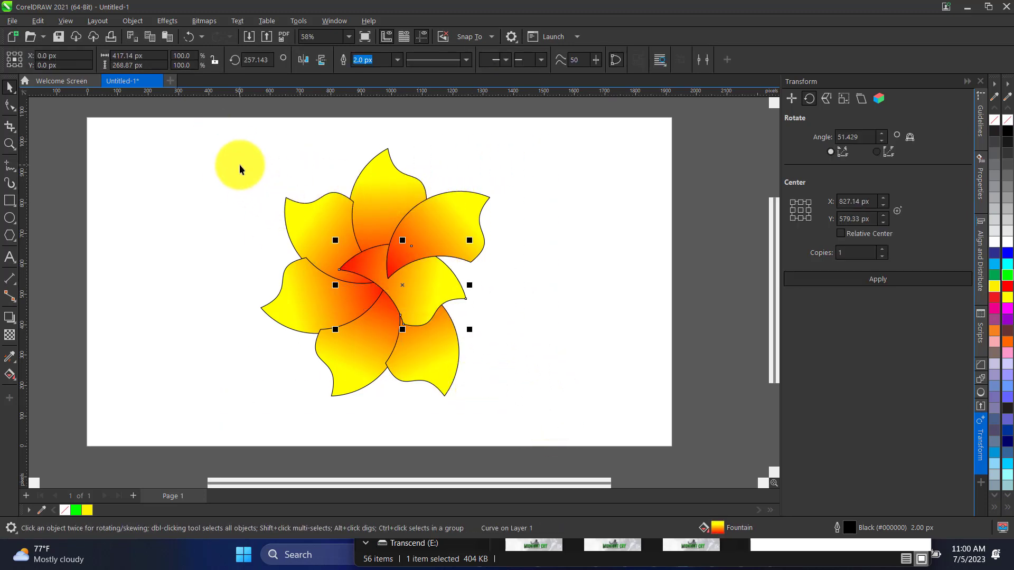
key("ctrl+z")
- Duplicate the whole flower into the right half of the page and remove the gradient fill from the copy
left_click_drag(234, 125, 528, 397)
left_click_drag(464, 284, 544, 266)
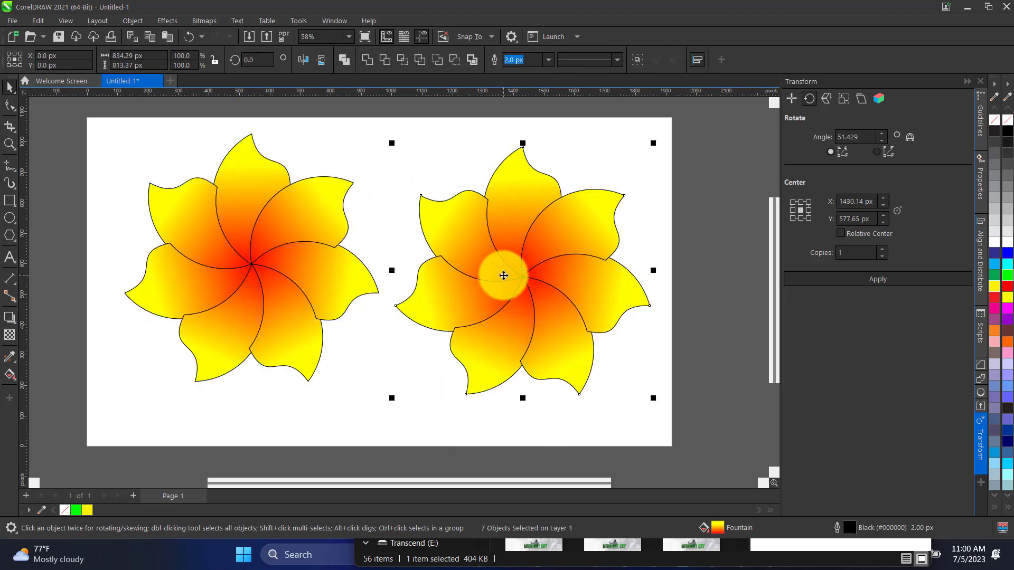
left_click(994, 122)
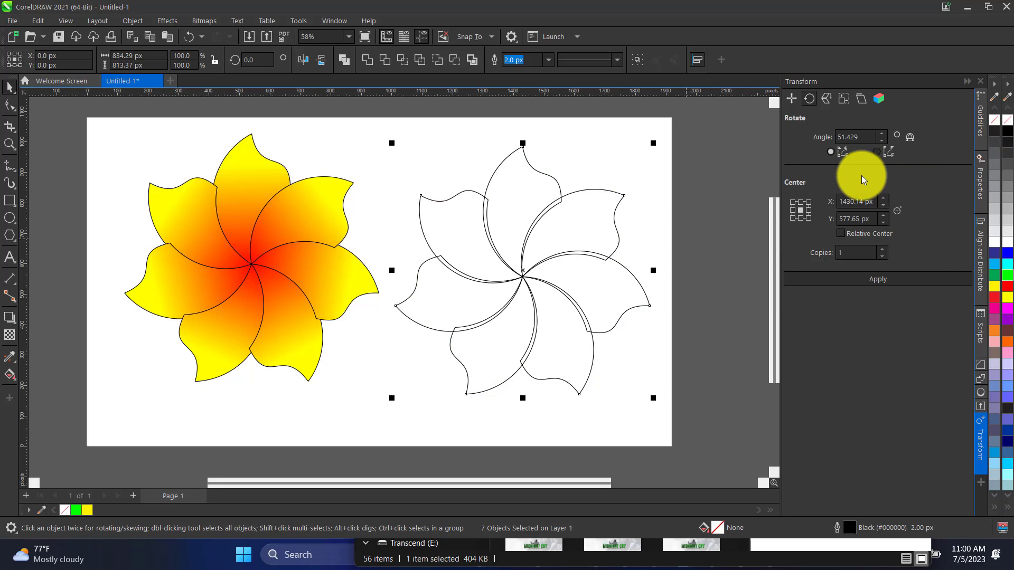
- Set the outline width of the unfilled flower to 3.0 px
key("F12")
left_click(446, 207)
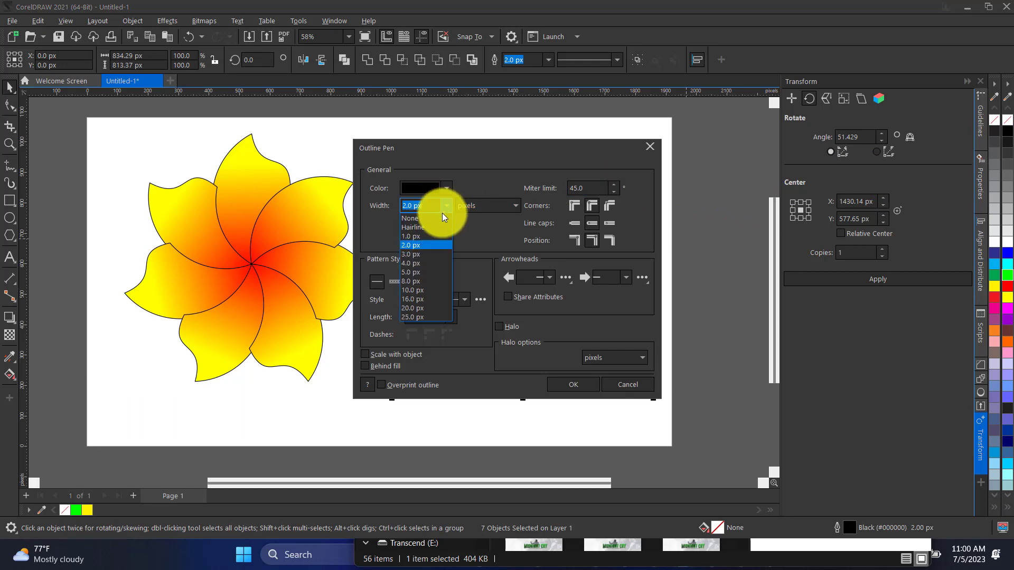
left_click(420, 254)
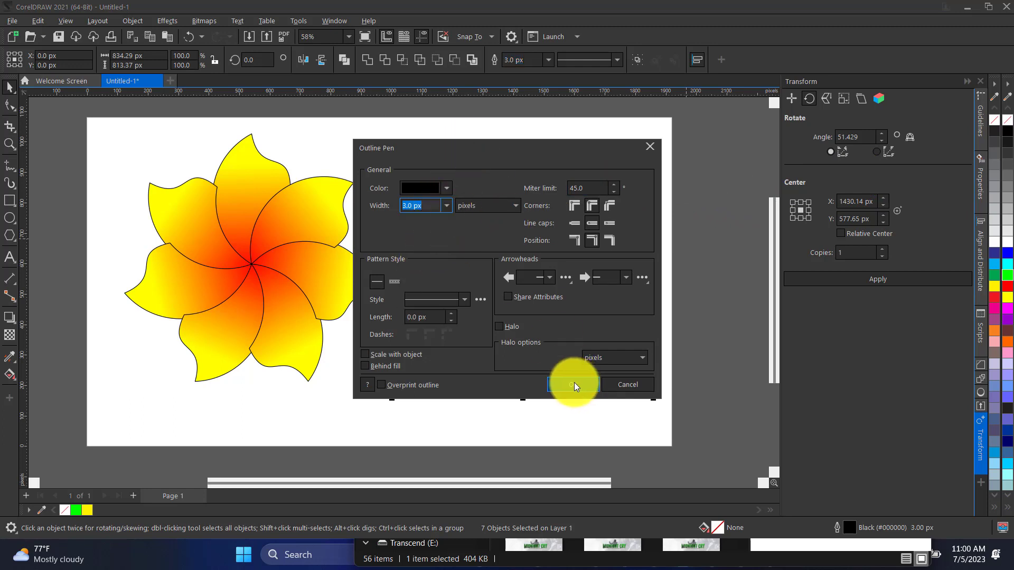
left_click(573, 385)
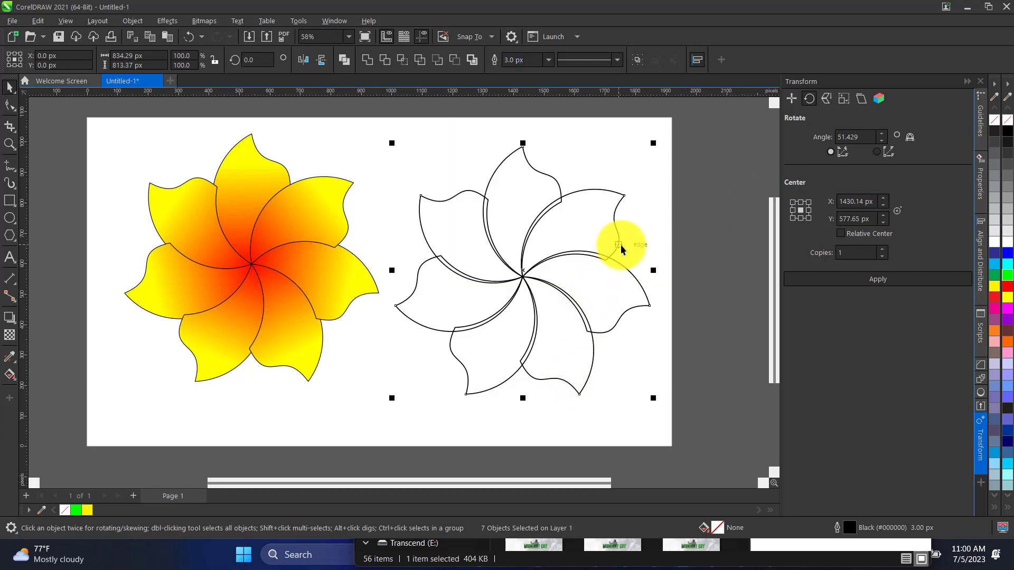
- Preview an 8.0 px outline on the unfilled flower and apply a 5.0 px outline width
key("F12")
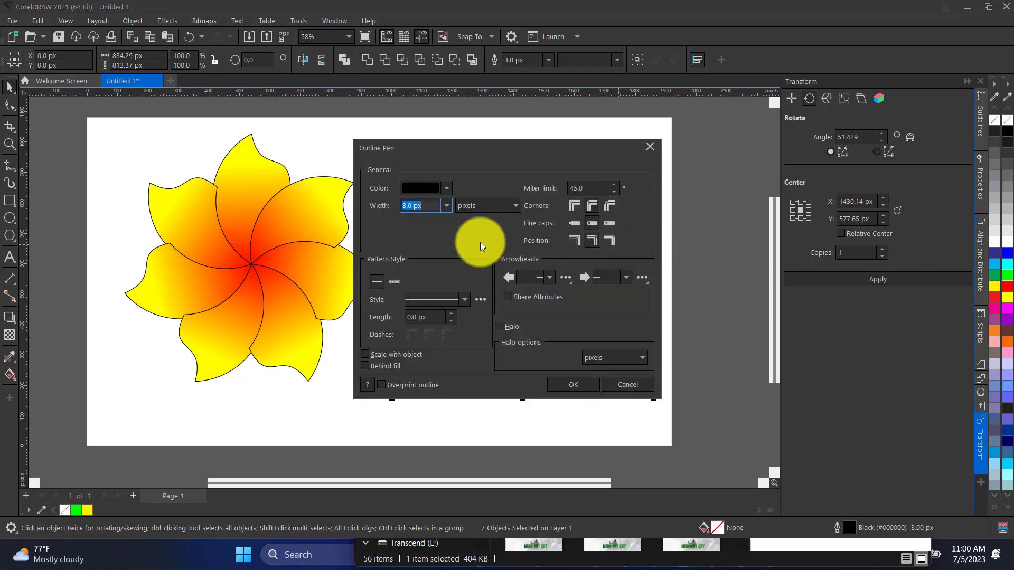
left_click(446, 205)
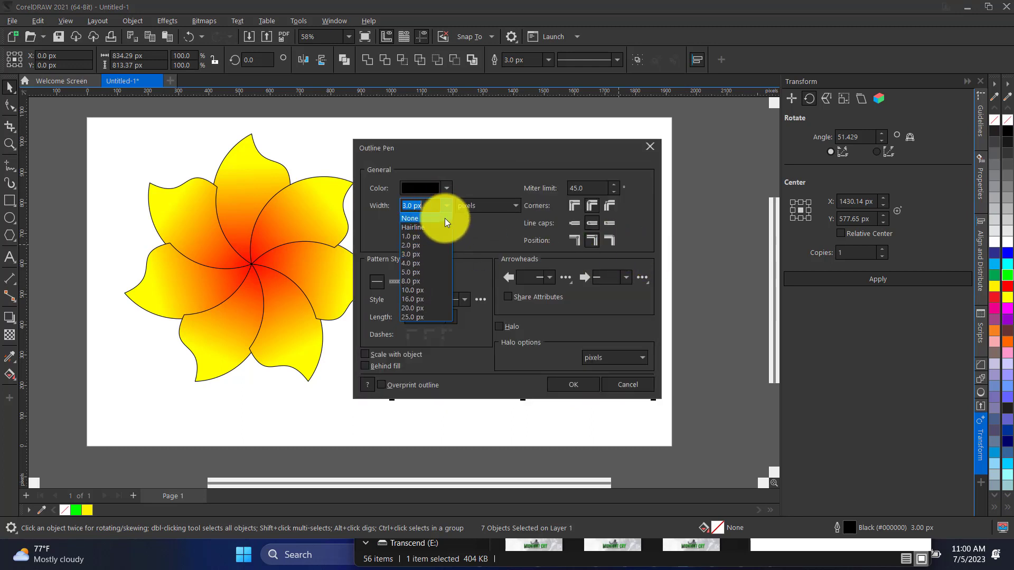
left_click(423, 275)
left_click_drag(494, 159, 260, 157)
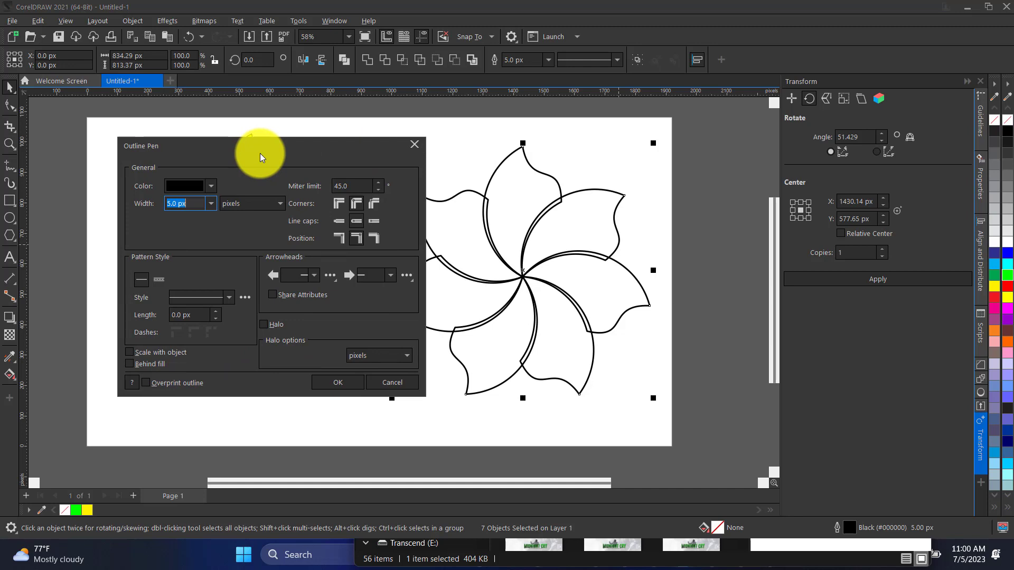
left_click(212, 206)
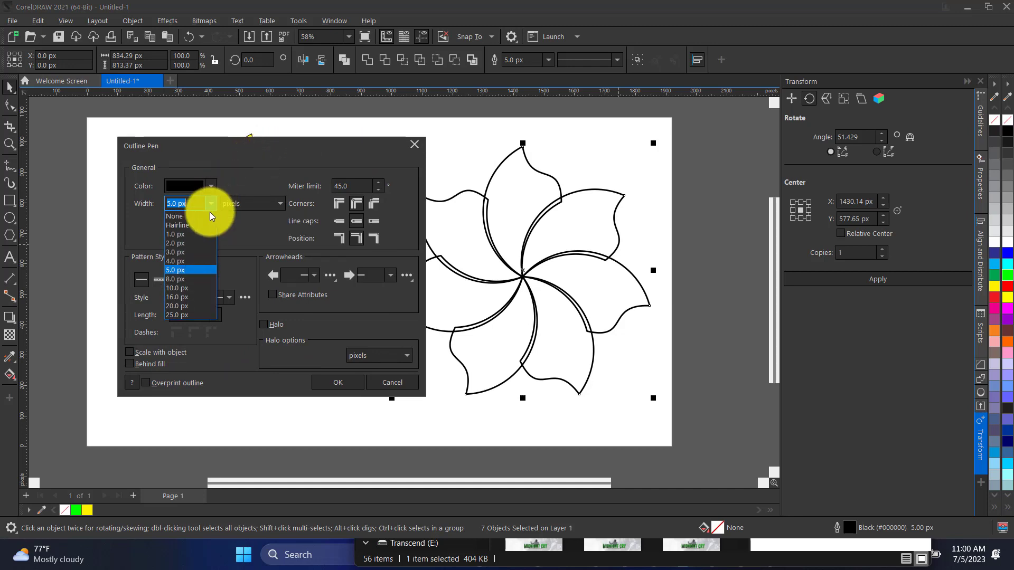
left_click(183, 280)
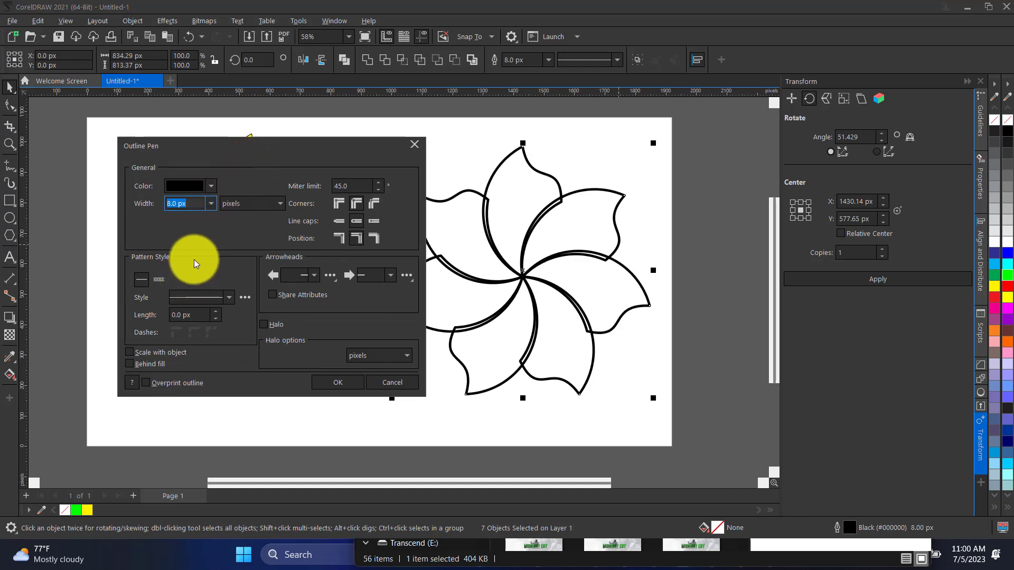
left_click(212, 203)
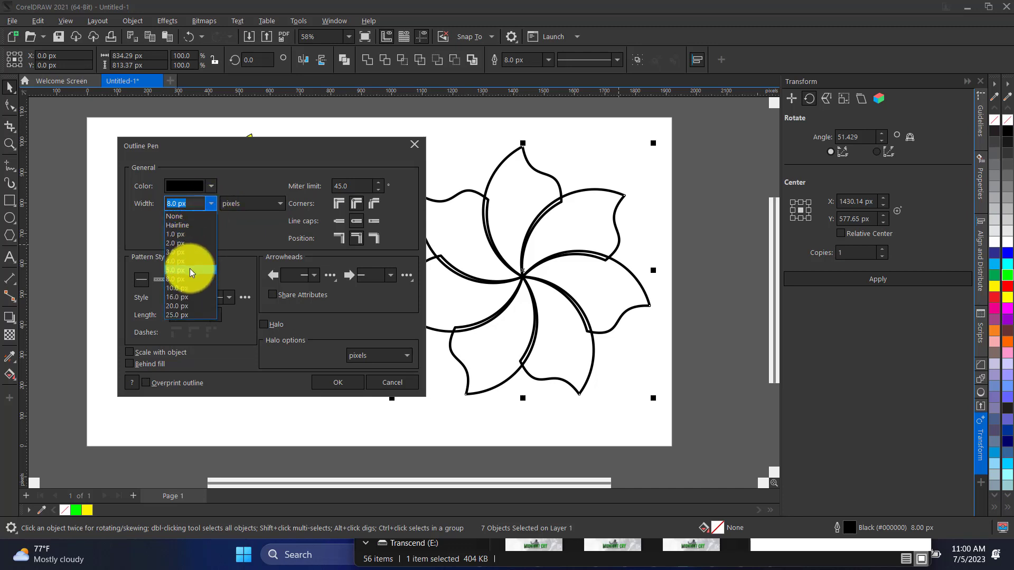
left_click(189, 269)
left_click(337, 381)
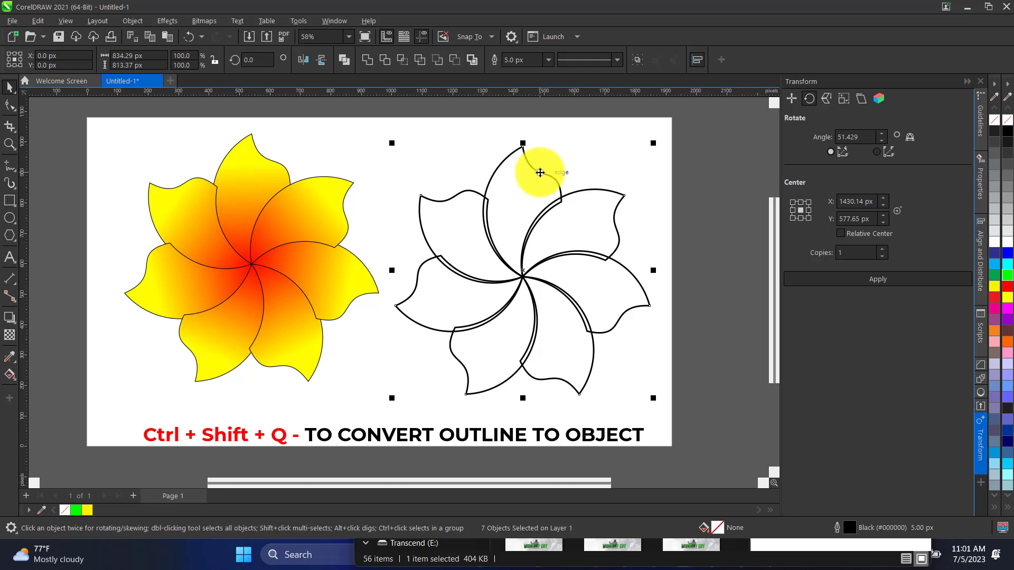
- Convert the unfilled flower's outlines to objects and select all seven resulting shapes
key("ctrl+shift+q")
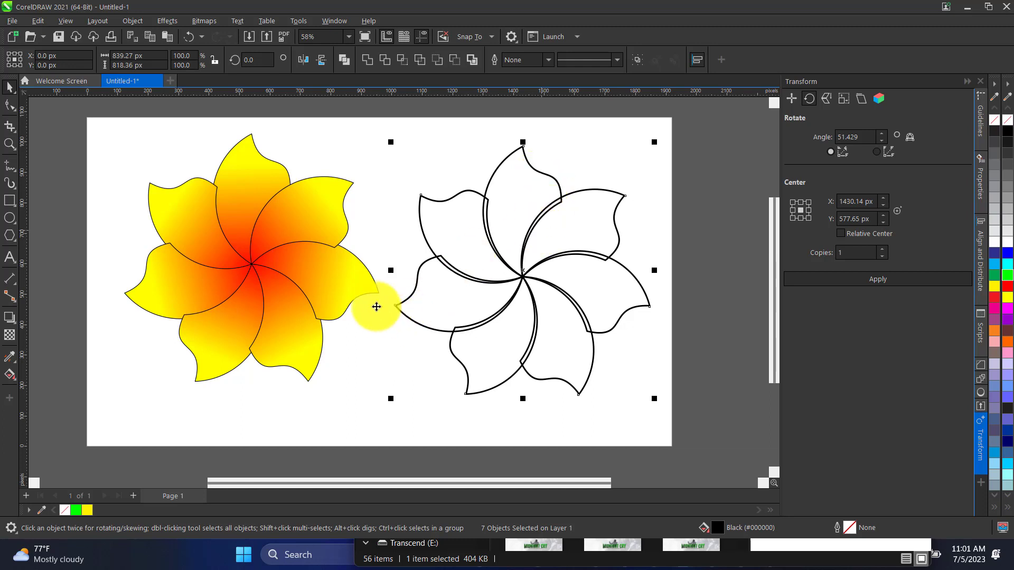
left_click(429, 159)
left_click(472, 190)
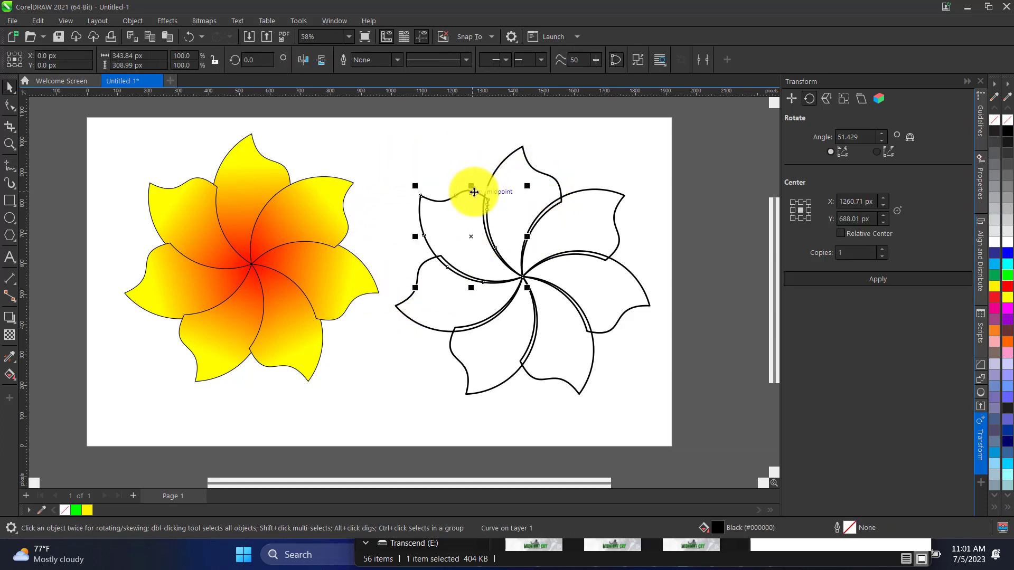
left_click_drag(360, 119, 690, 423)
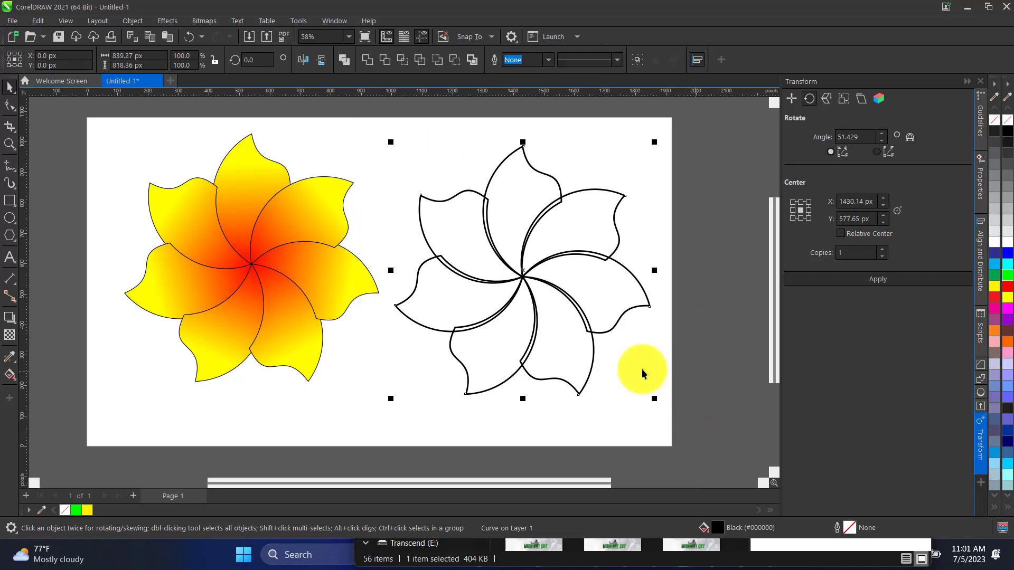
left_click(17, 378)
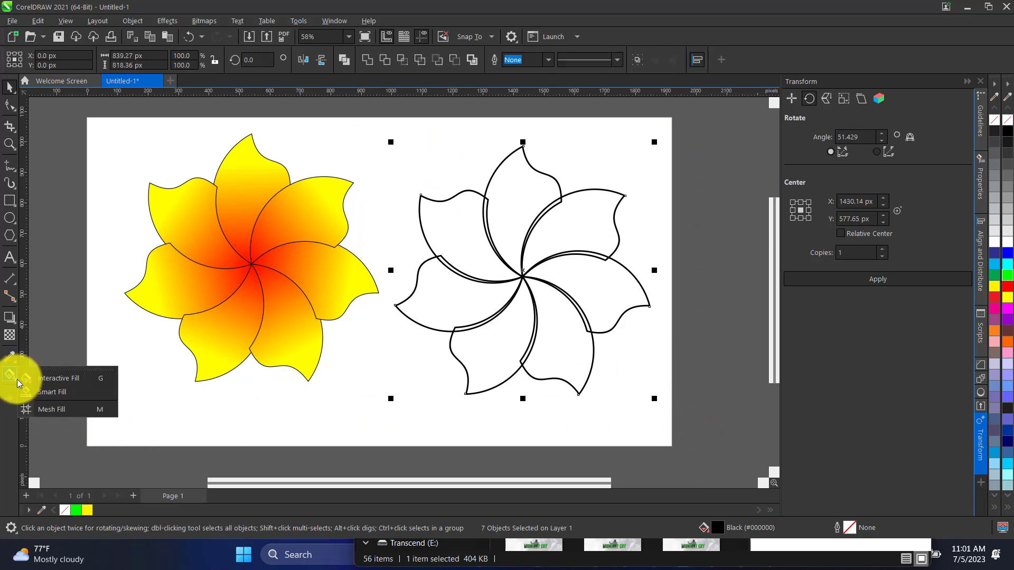
left_click(58, 379)
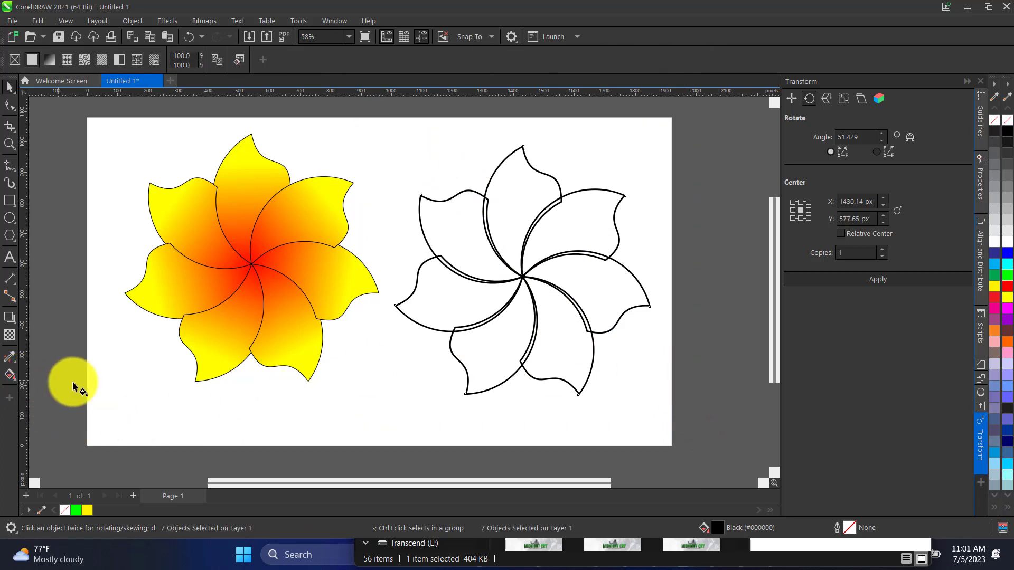
left_click_drag(486, 418, 606, 276)
key("ctrl+z")
left_click(6, 87)
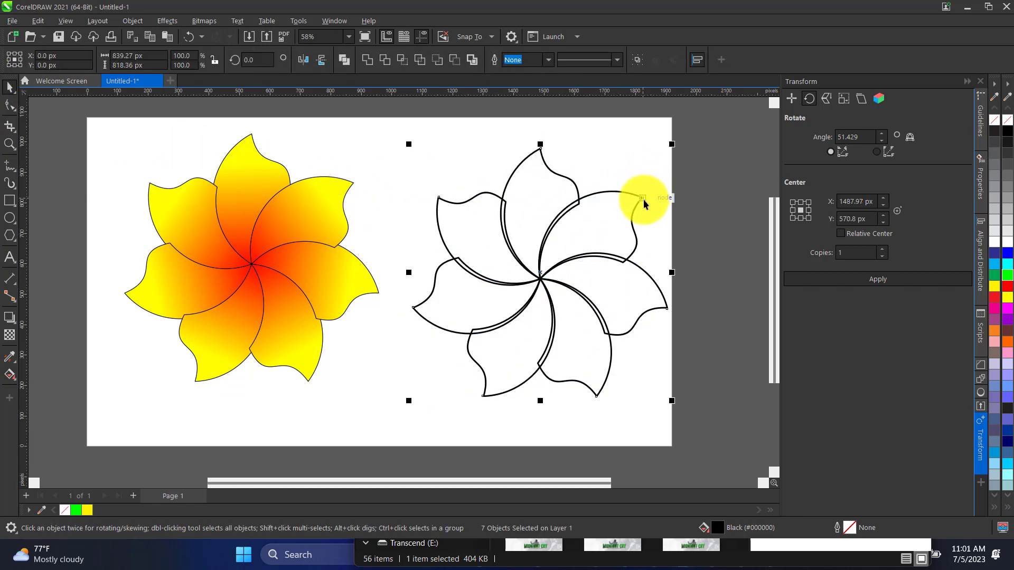
- Apply a bottom-to-top linear fountain fill to the outline shapes, with black at both ends and an added black stop in the lower part
left_click(11, 373)
left_click_drag(516, 368, 542, 196)
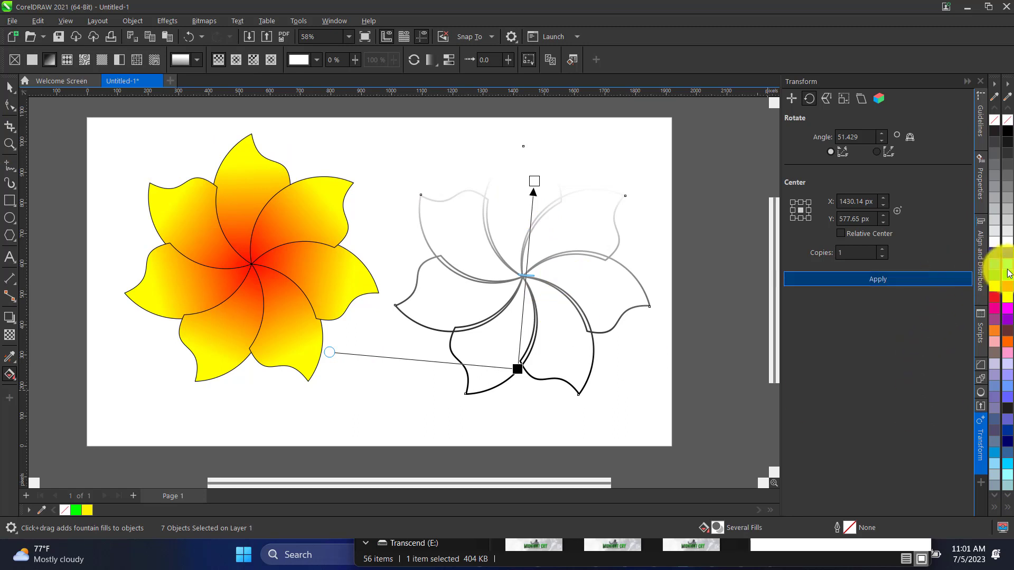
double_click(523, 331)
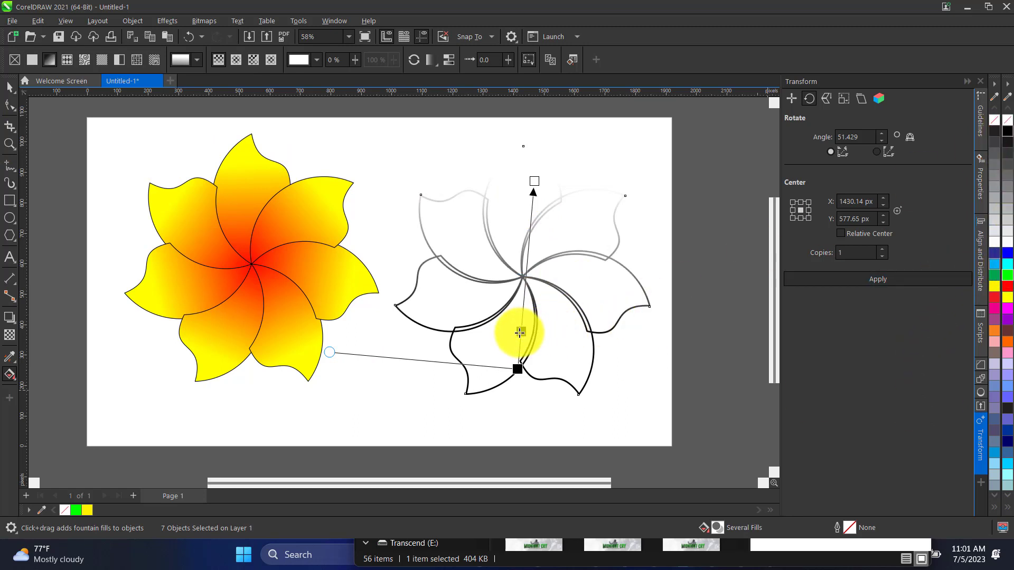
left_click_drag(1009, 136, 534, 181)
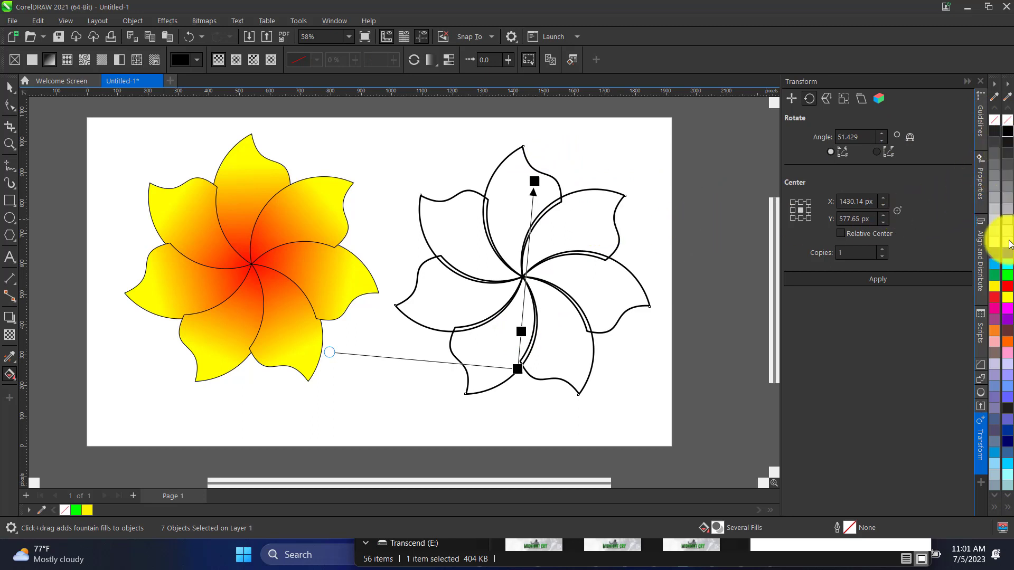
- Add four white and two black stops, alternating, to the outline shapes' fountain fill from its lower end to just past the flower's center
left_click_drag(1008, 244, 519, 353)
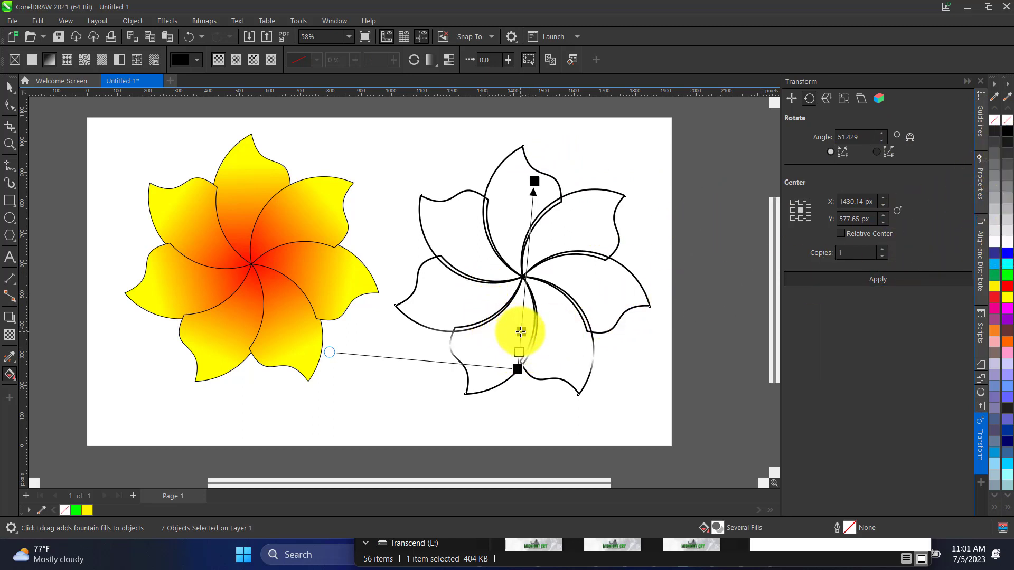
left_click_drag(1006, 243, 521, 319)
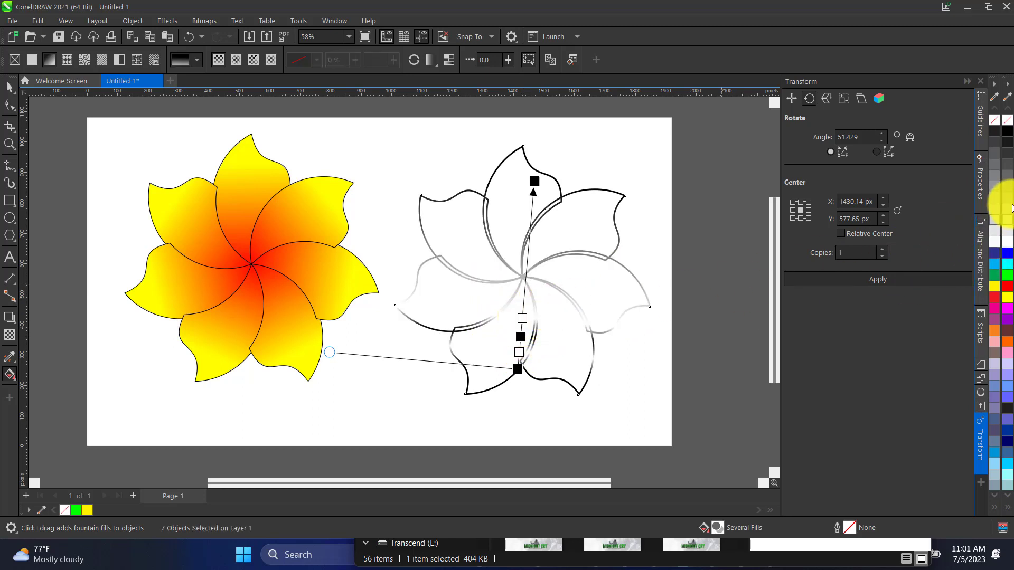
left_click_drag(1012, 207, 523, 300)
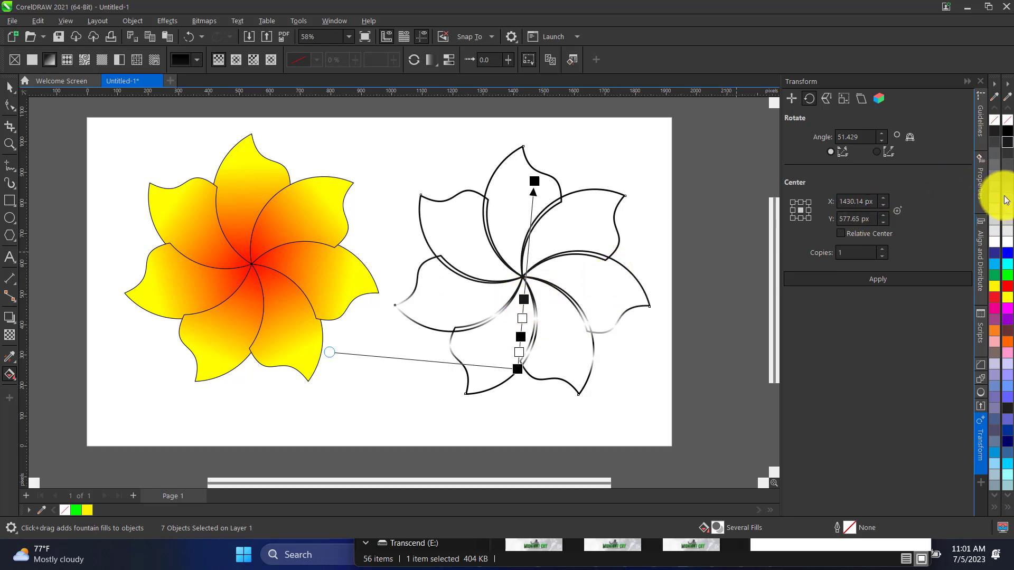
left_click_drag(1006, 148, 525, 282)
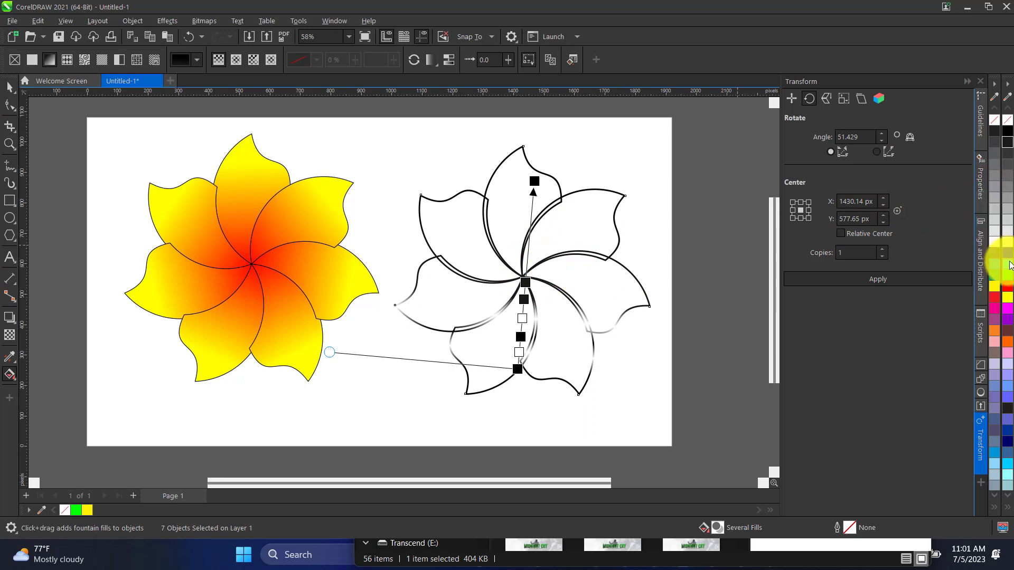
left_click_drag(1003, 247, 525, 298)
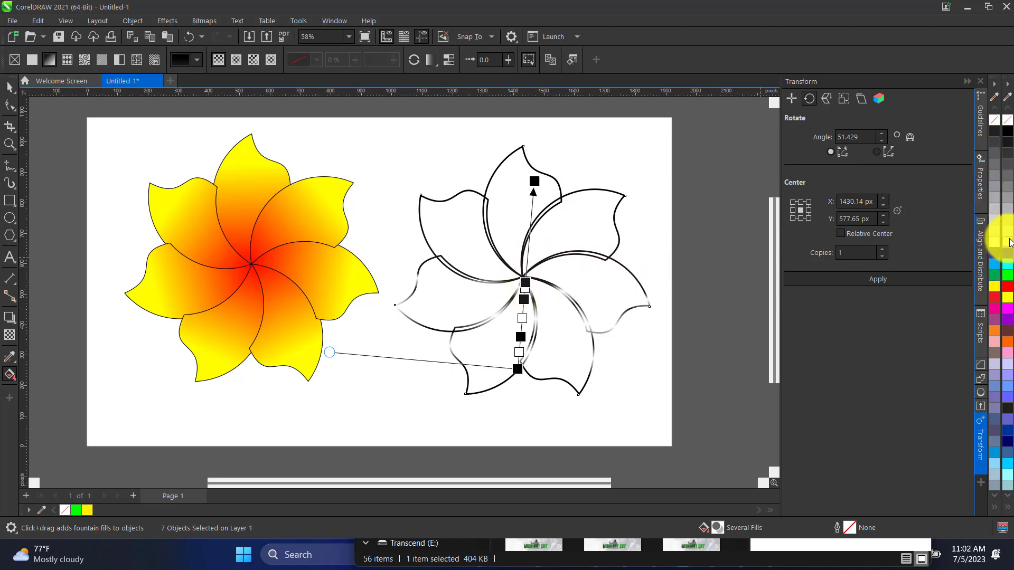
left_click_drag(1010, 240, 527, 268)
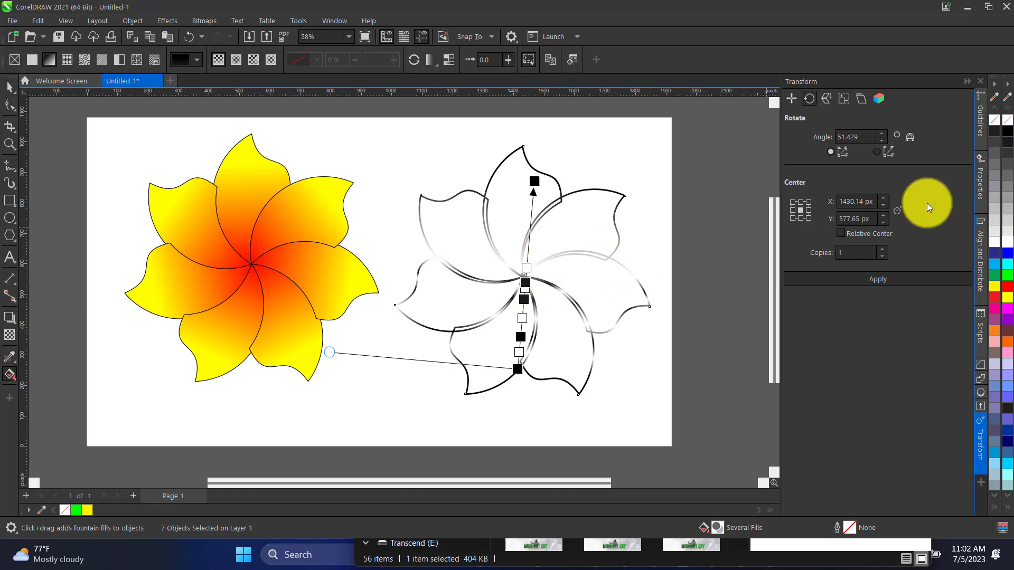
- Add three black and two white stops, alternating, along the upper part of the outline shapes' fountain fill
left_click_drag(1009, 132, 529, 242)
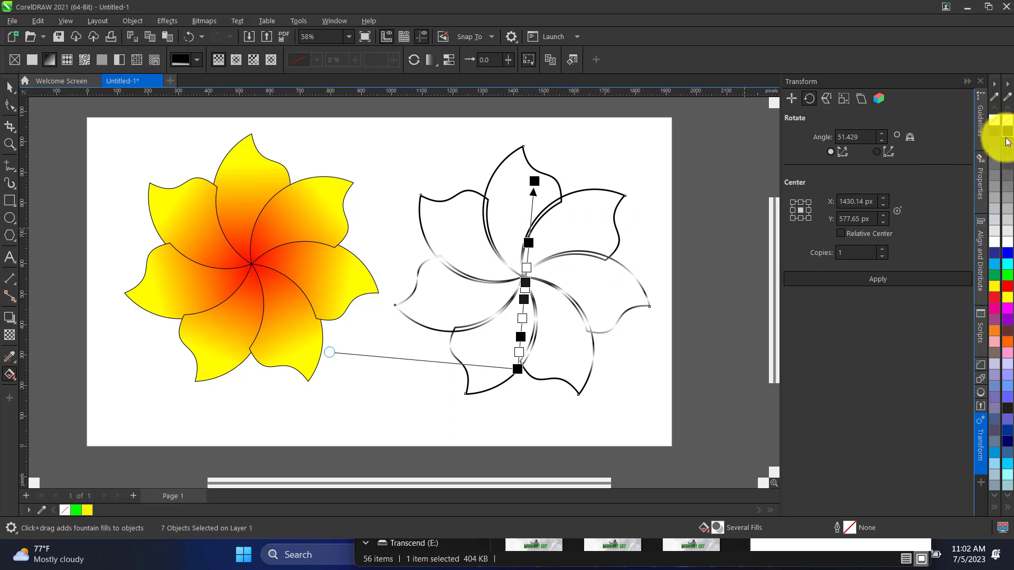
left_click_drag(996, 125, 532, 206)
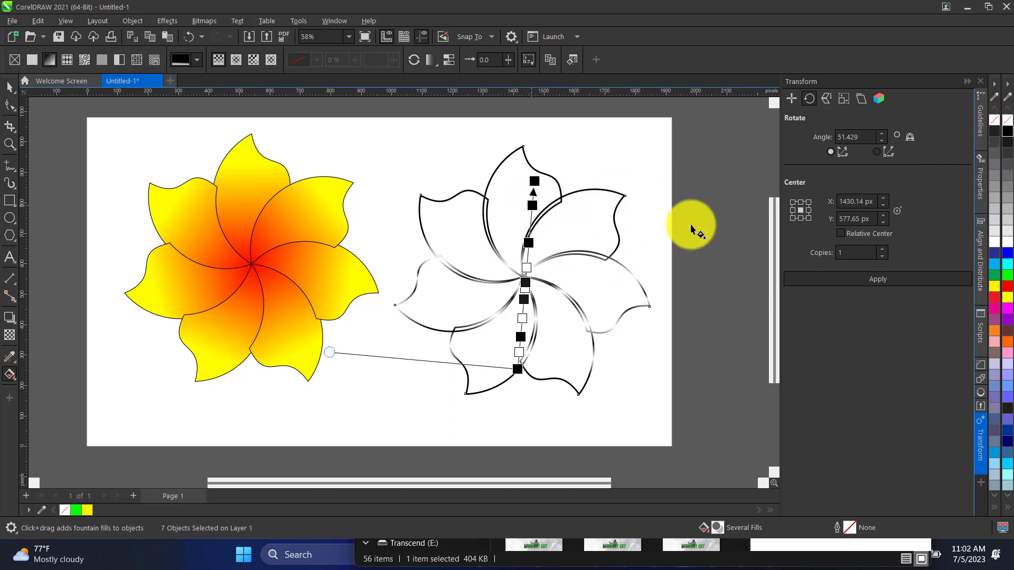
left_click_drag(1009, 138, 530, 221)
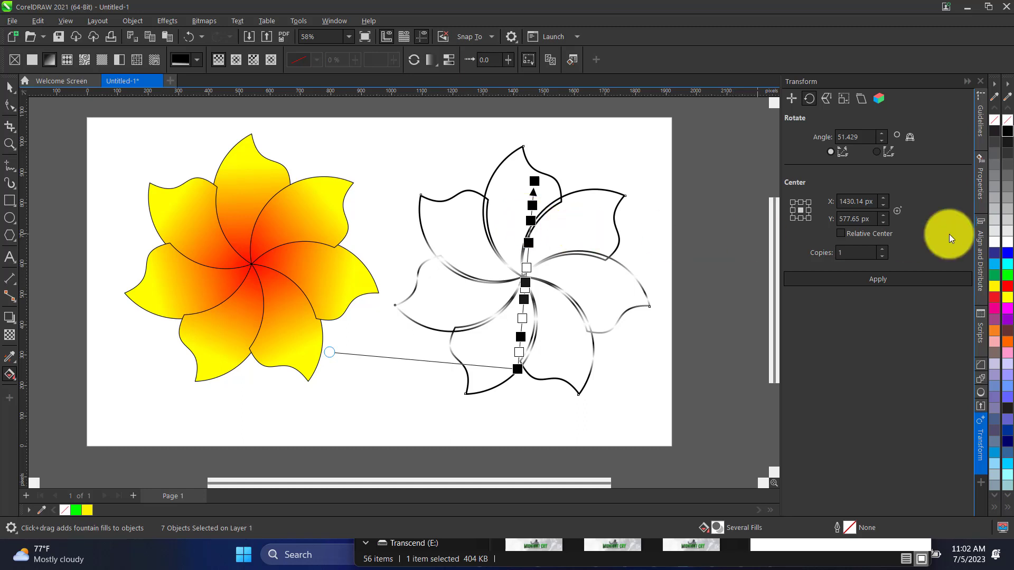
left_click_drag(998, 247, 531, 231)
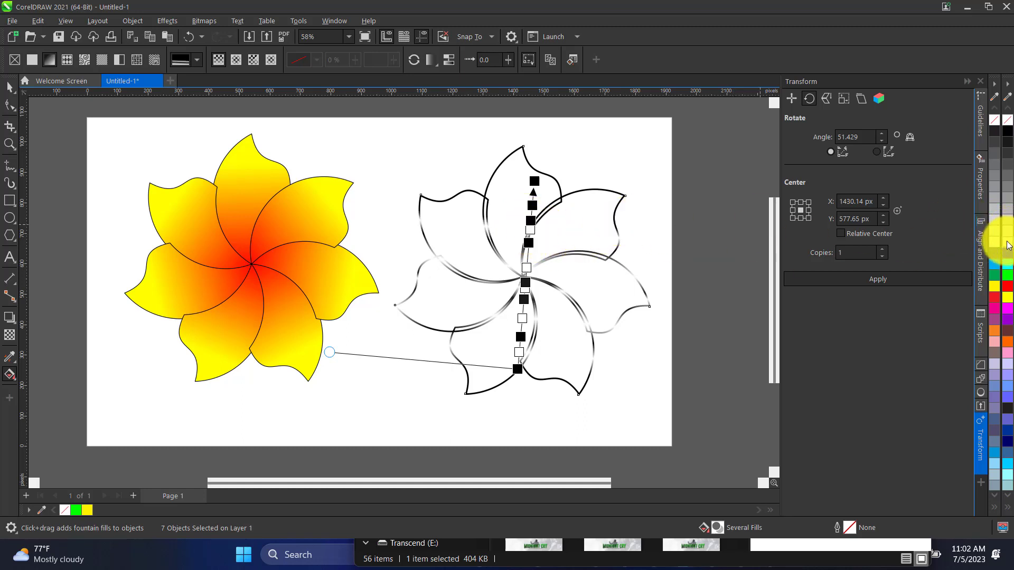
left_click_drag(1009, 245, 532, 197)
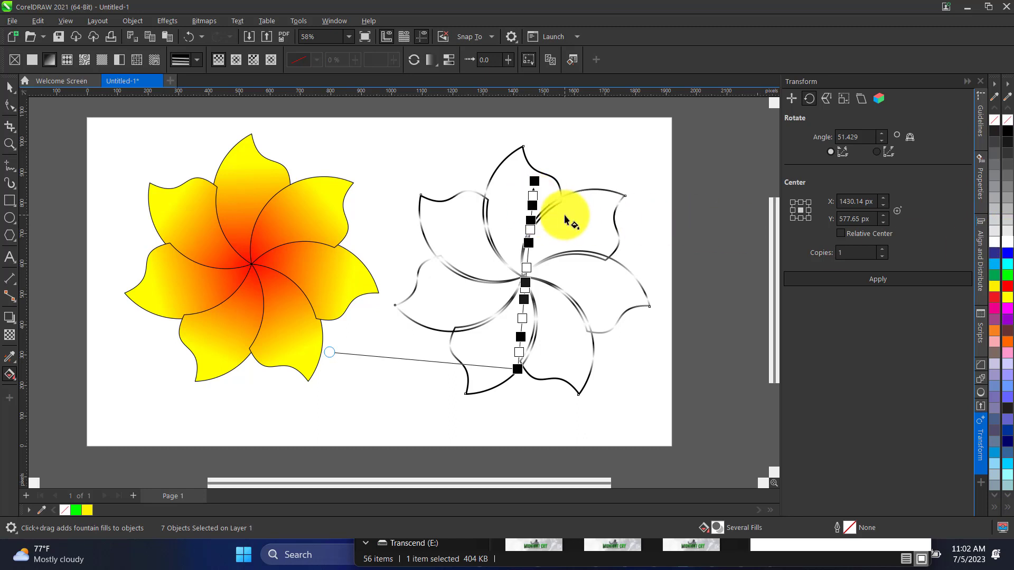
- Select the seven red-to-yellow gradient petals and remove their outline
left_click(14, 91)
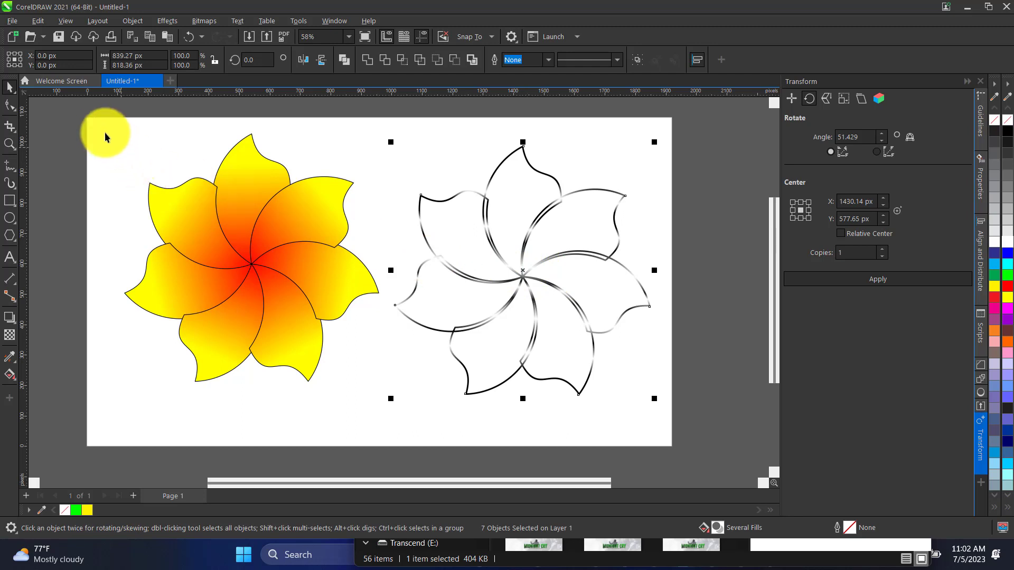
left_click_drag(396, 405, 397, 405)
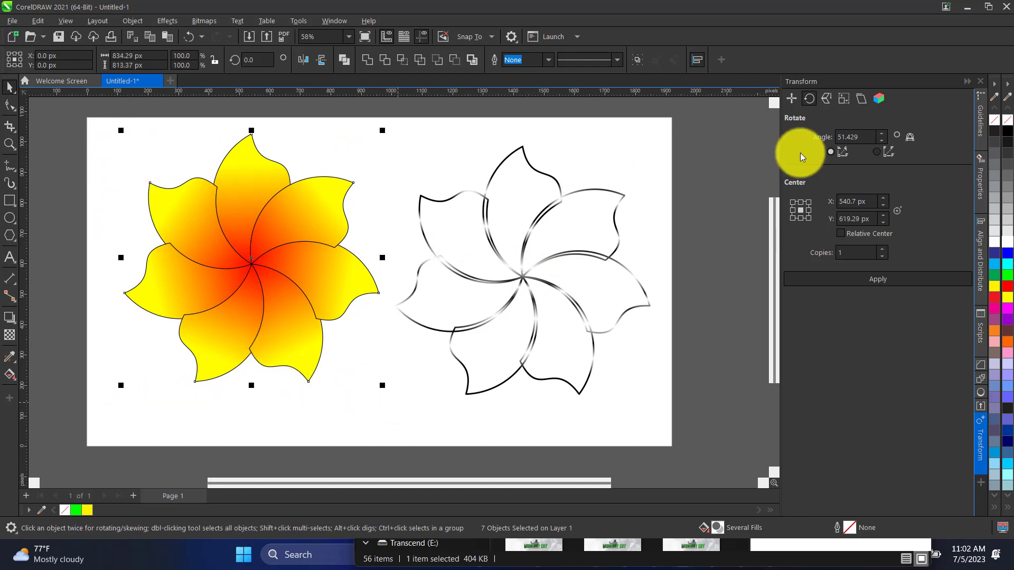
right_click(1005, 125)
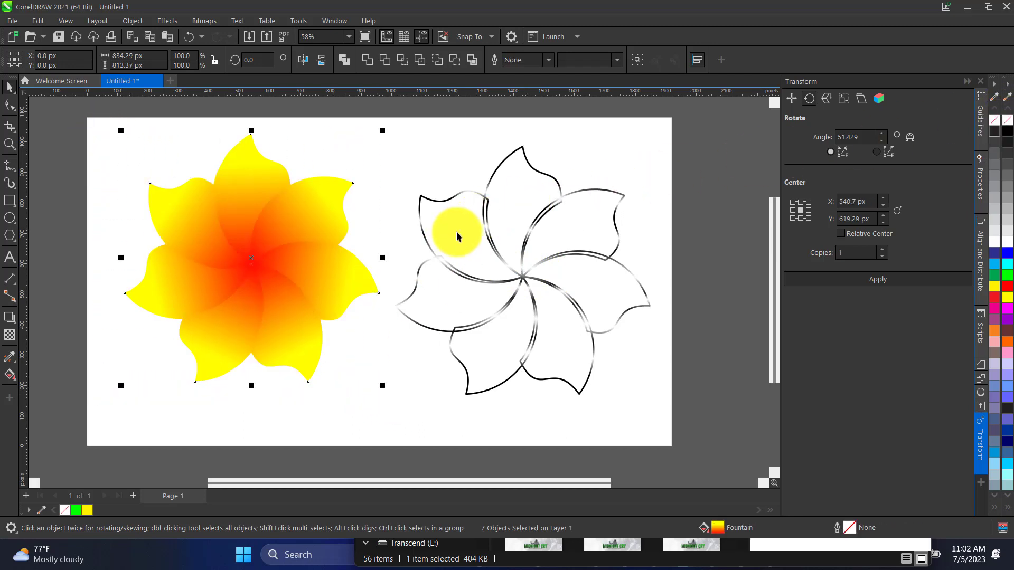
- Try to move the seven outline shapes onto the gradient flower by hand
left_click(523, 280)
left_click_drag(682, 418, 681, 417)
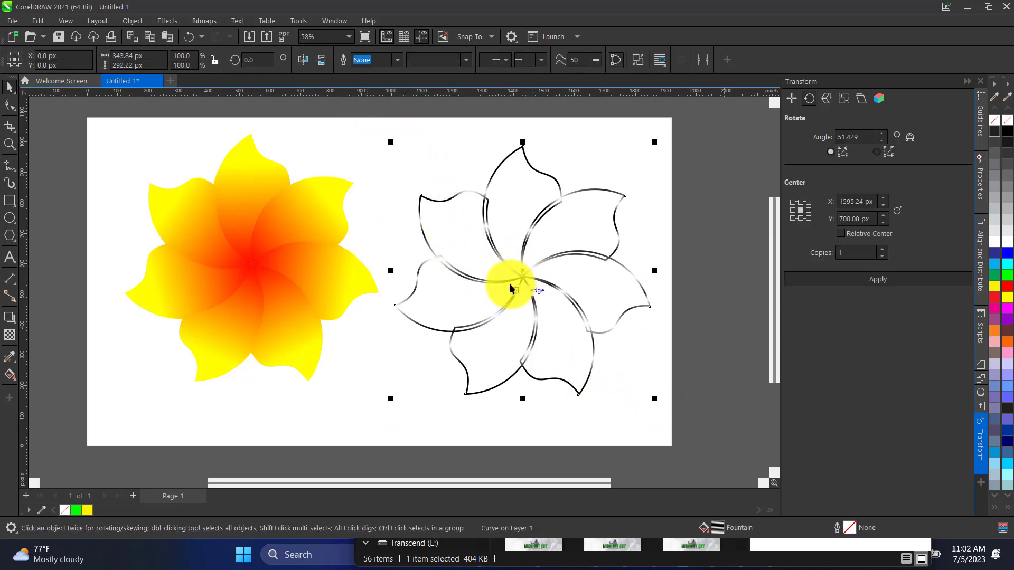
left_click_drag(513, 287, 249, 264)
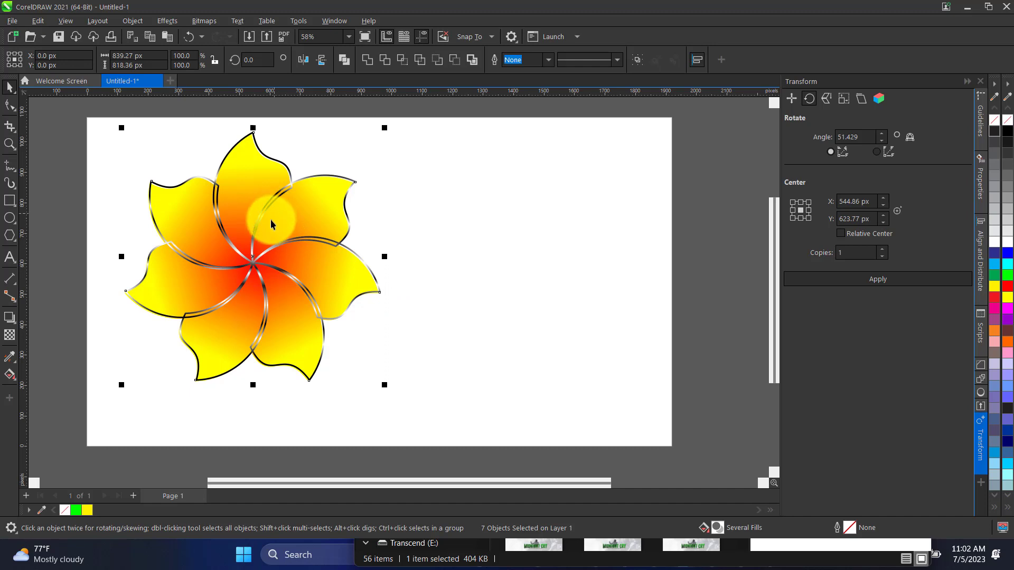
key("ctrl+z")
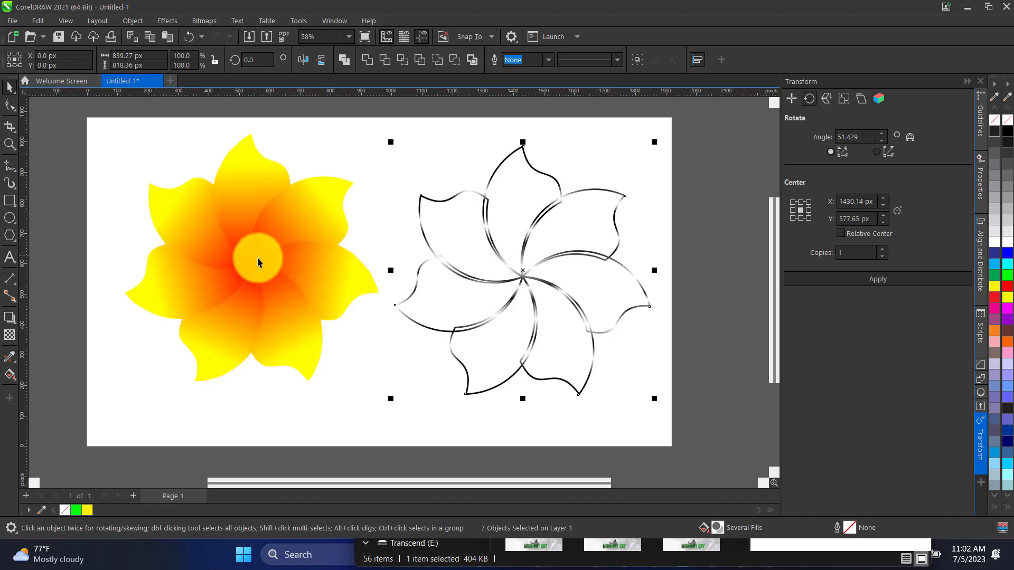
- Group the seven gradient petals and place a copy of the group beyond the page's left edge
left_click_drag(94, 131, 391, 402)
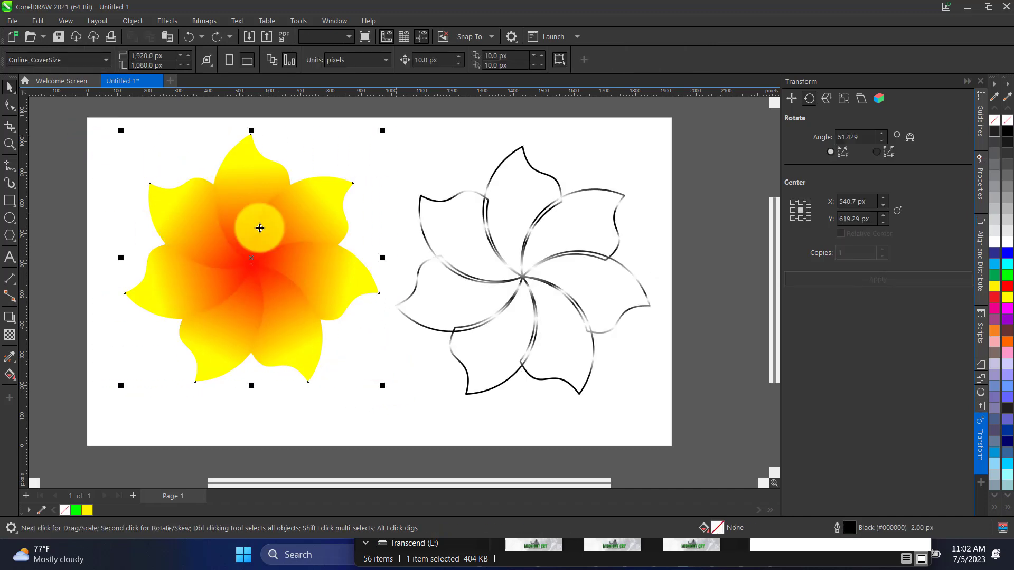
left_click(9, 142)
key("F3")
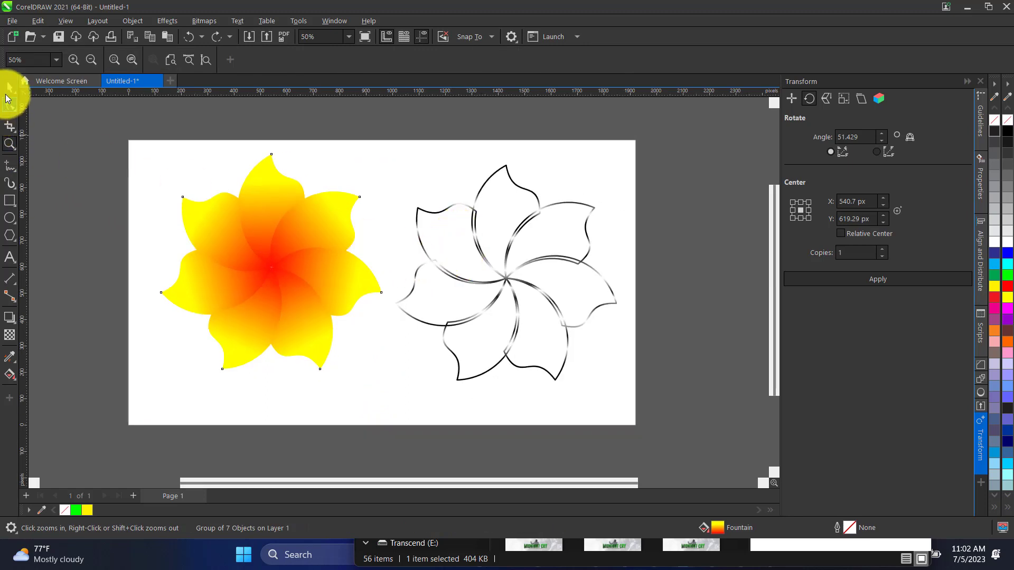
key("space")
left_click_drag(274, 232, 129, 276)
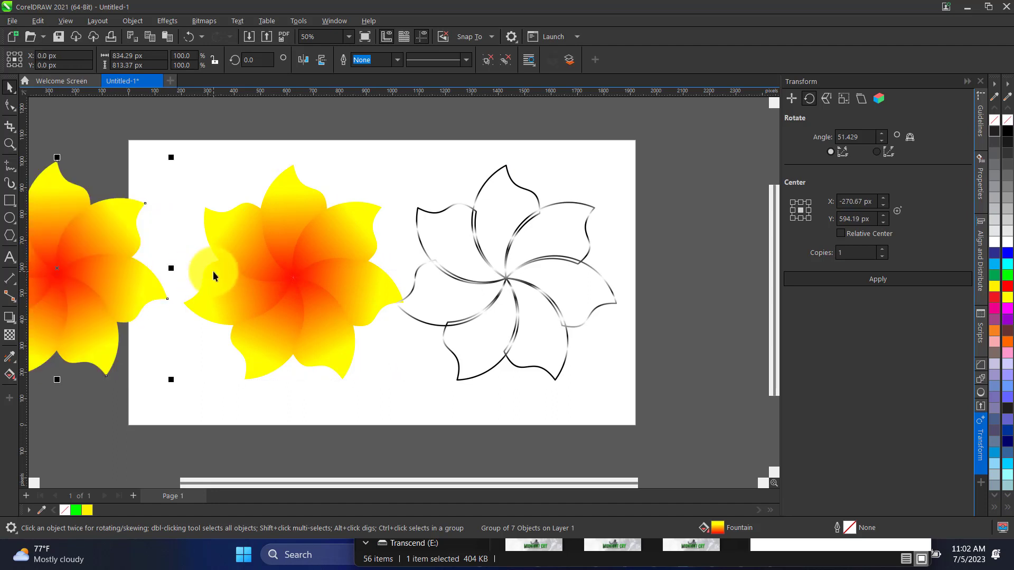
- Group the outline shapes and align them by their centers with the gradient flower on the page
left_click(511, 273)
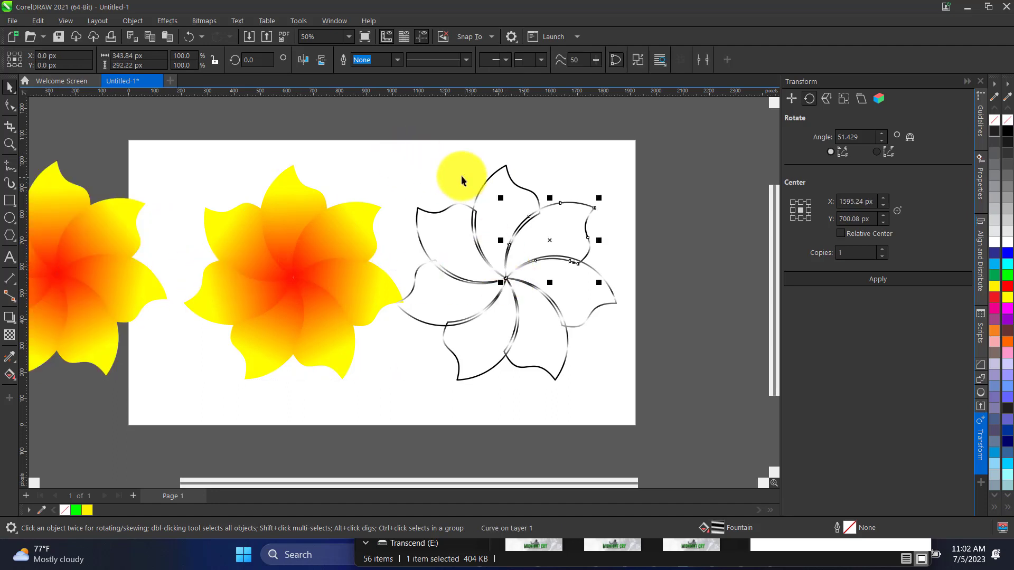
left_click_drag(351, 130, 557, 352)
left_click(648, 379)
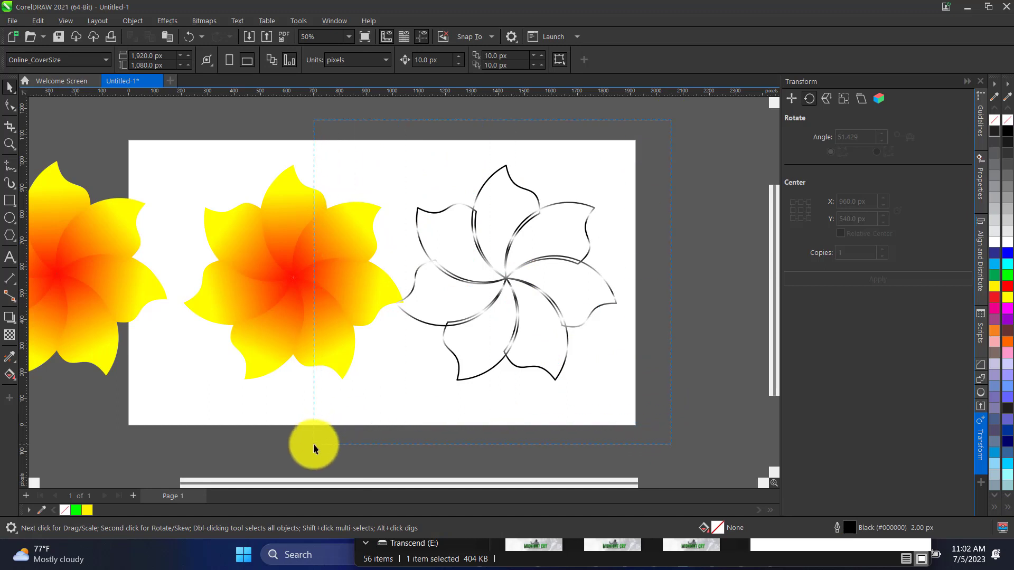
left_click_drag(314, 448, 315, 447)
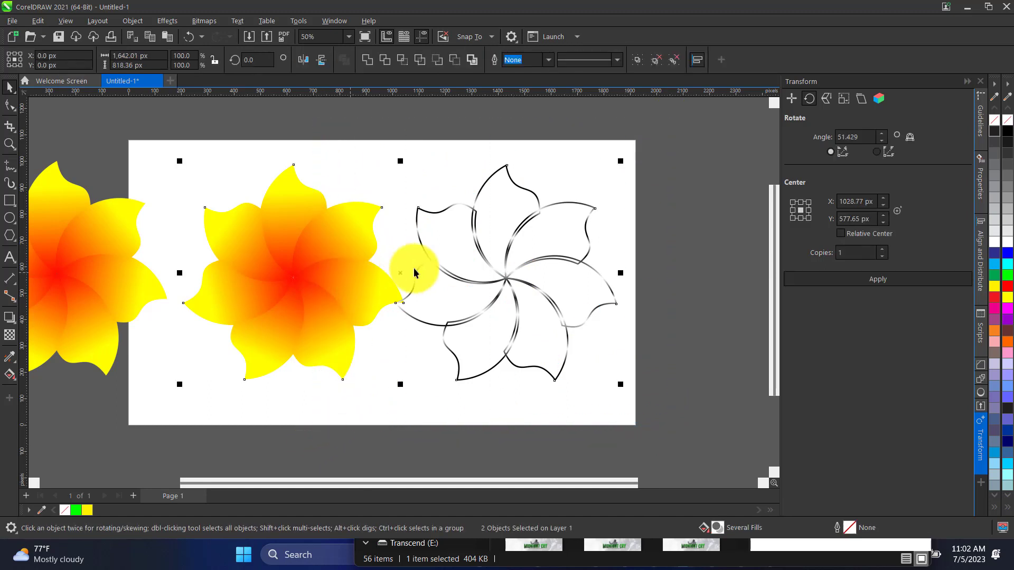
key("c")
key("e")
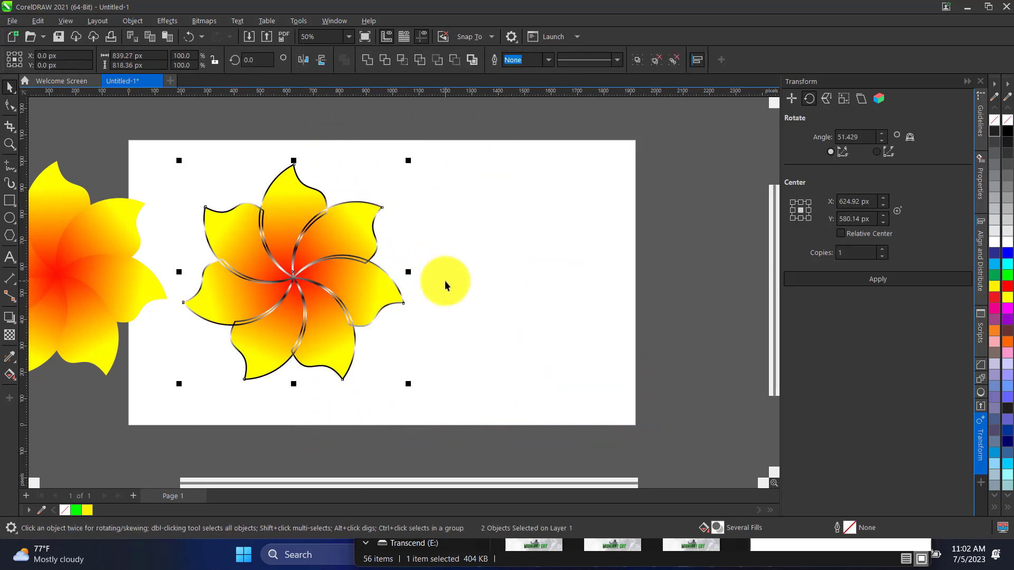
- Move the outlined flower to the right half of the page and the plain gradient copy onto the left half
left_click(489, 134)
left_click_drag(257, 308, 460, 305)
left_click(93, 280)
left_click_drag(92, 280, 285, 277)
- Ungroup the outlined flower's gradient petals and change the top petal's outer fountain fill color to green
left_click(496, 221)
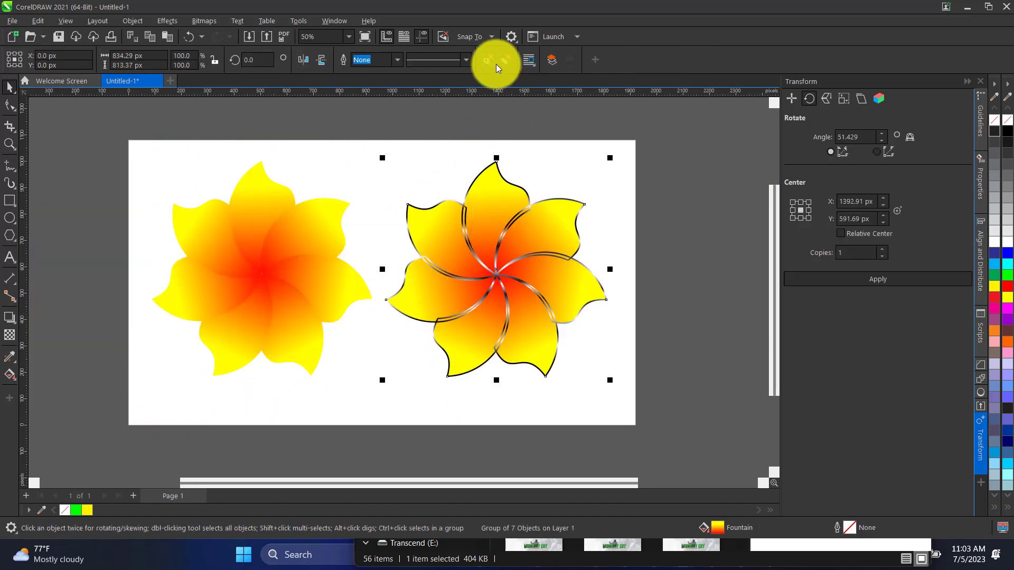
left_click(487, 189, "ctrl")
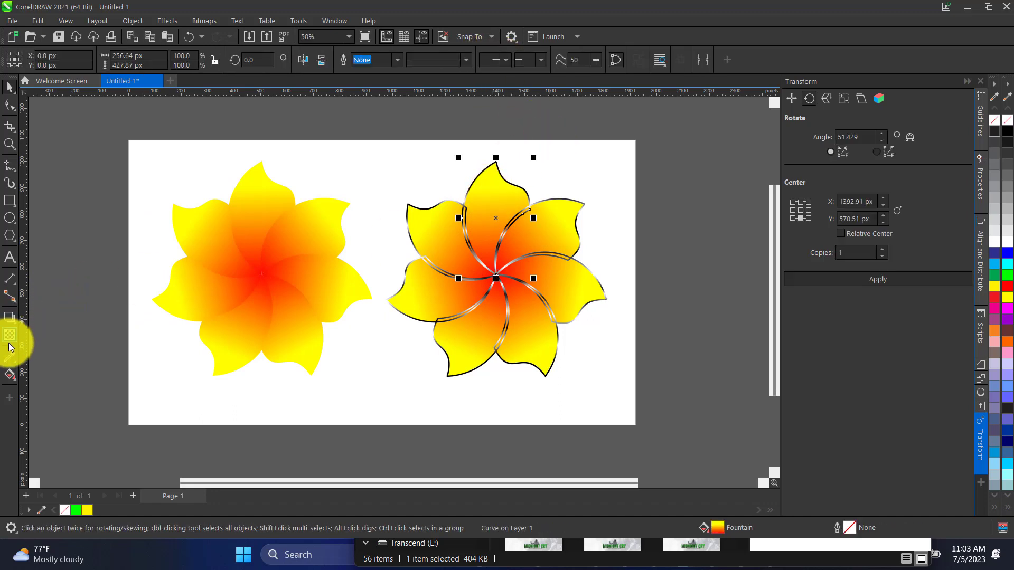
left_click(16, 379)
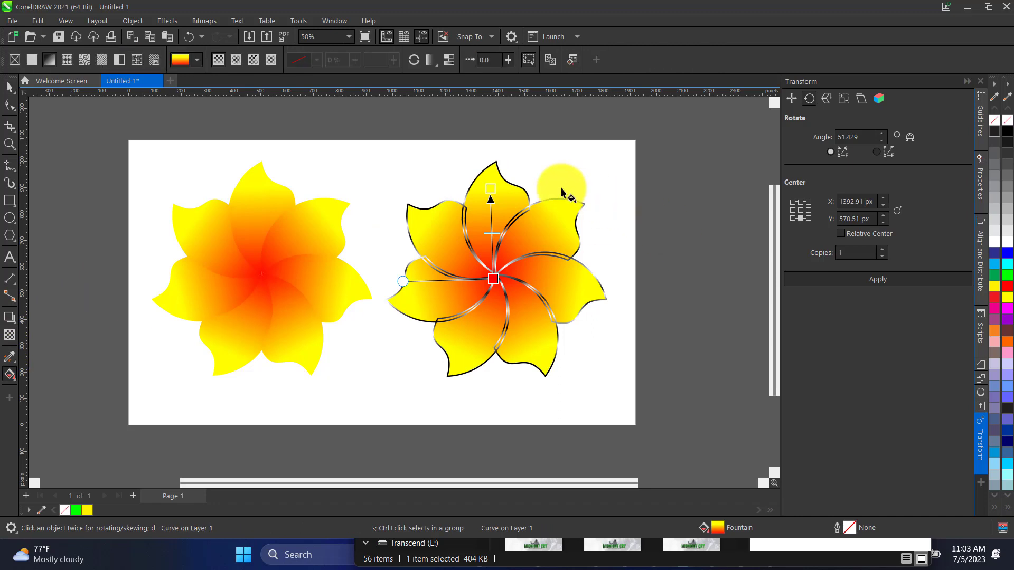
left_click(489, 188)
left_click(512, 186)
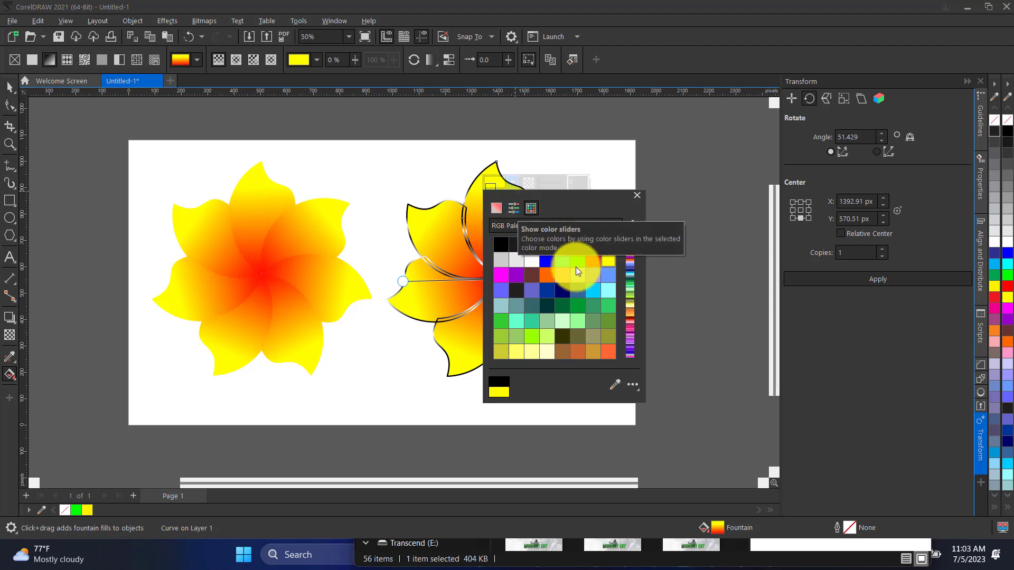
left_click(593, 261)
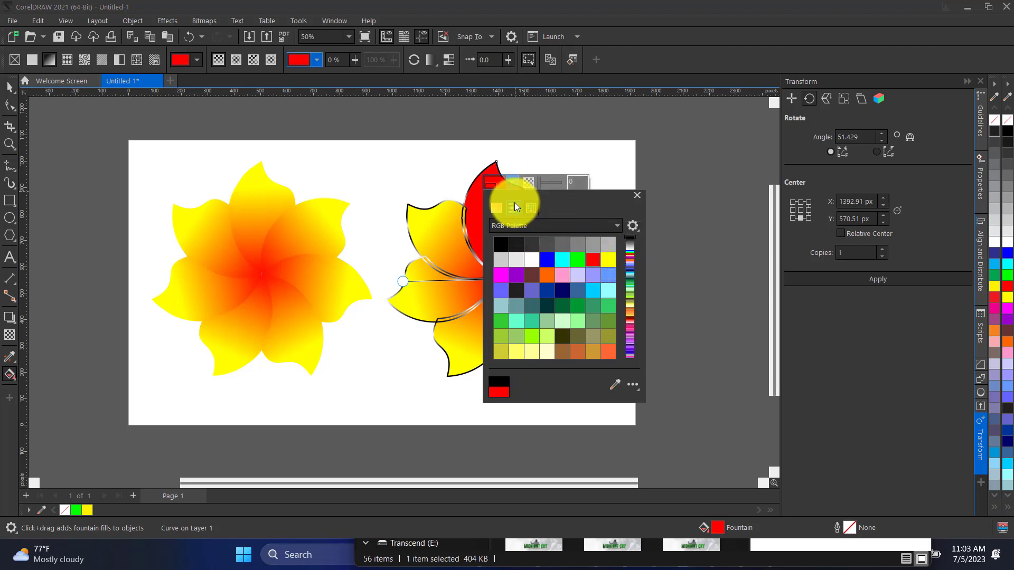
left_click(579, 260)
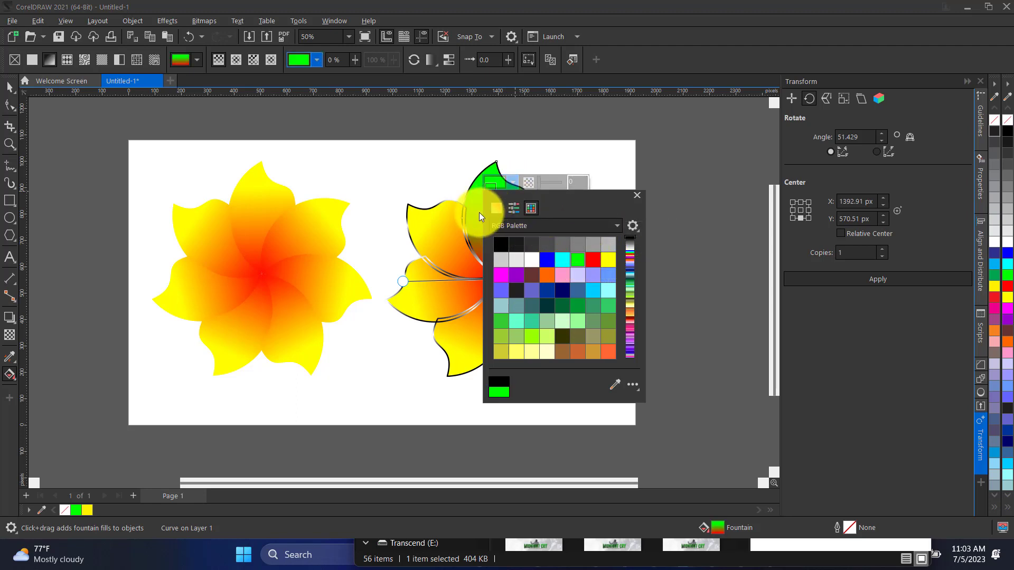
- Change the outer fountain fill color of the outlined flower's upper-right petal to cyan
left_click(558, 228)
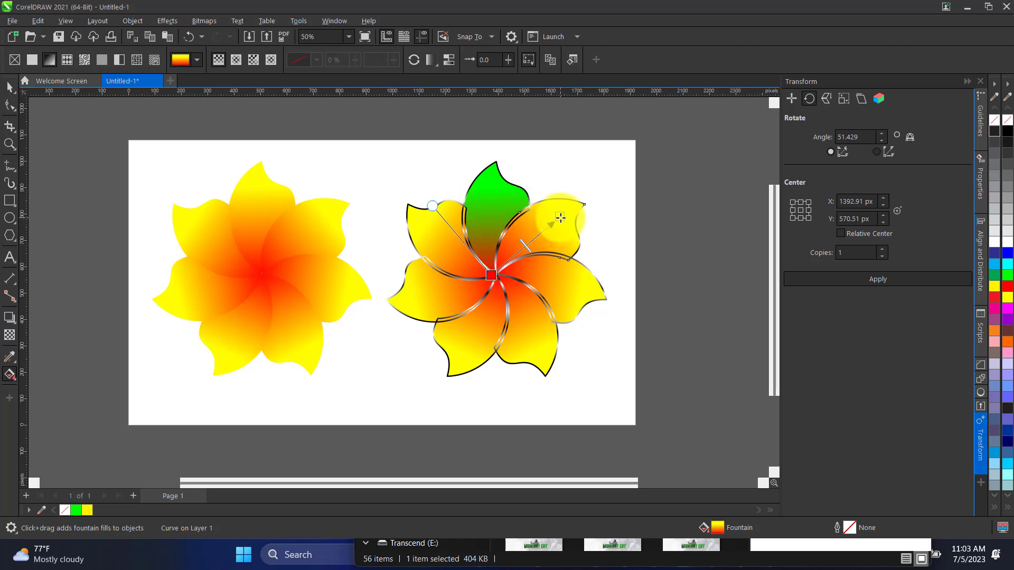
left_click(560, 218)
left_click(493, 278)
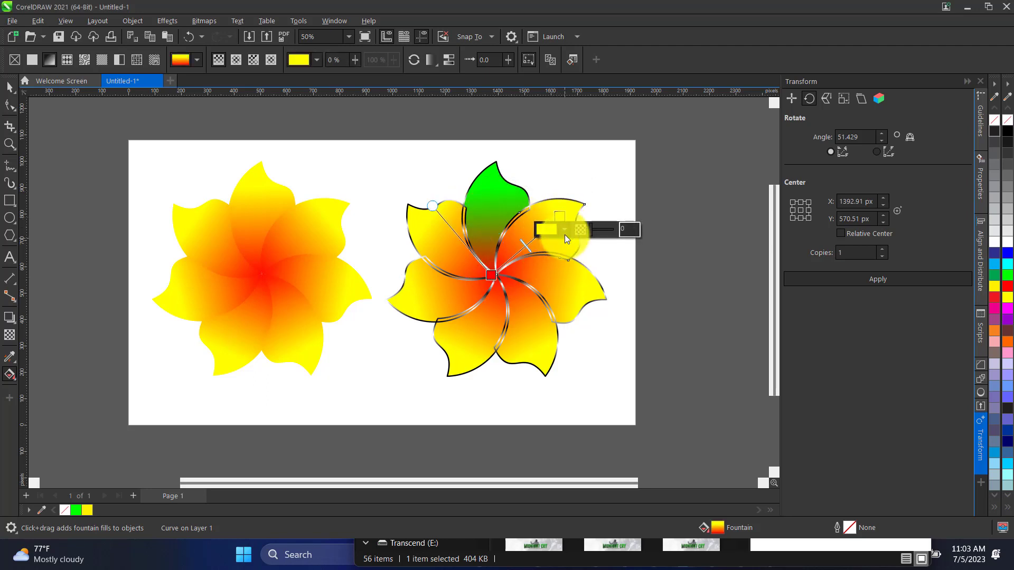
left_click(565, 233)
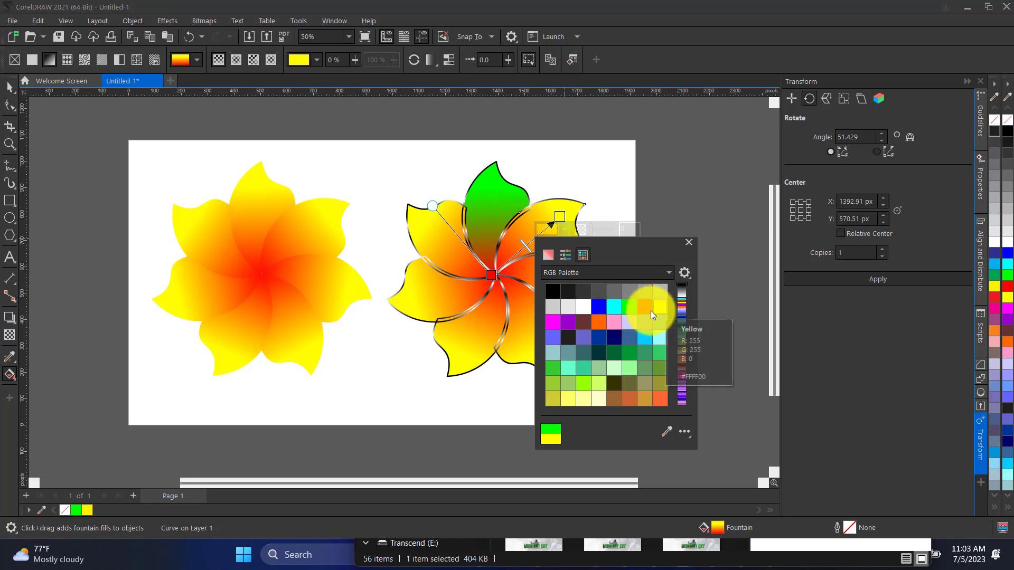
left_click(613, 307)
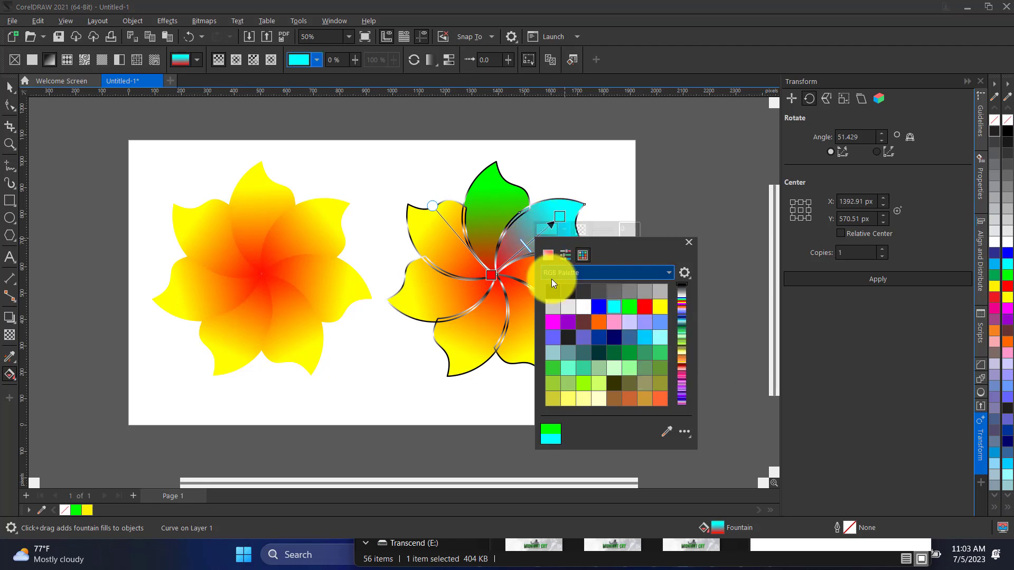
- Change the outer fountain fill color of the outlined flower's right petal to magenta
left_click(508, 249)
left_click(511, 284)
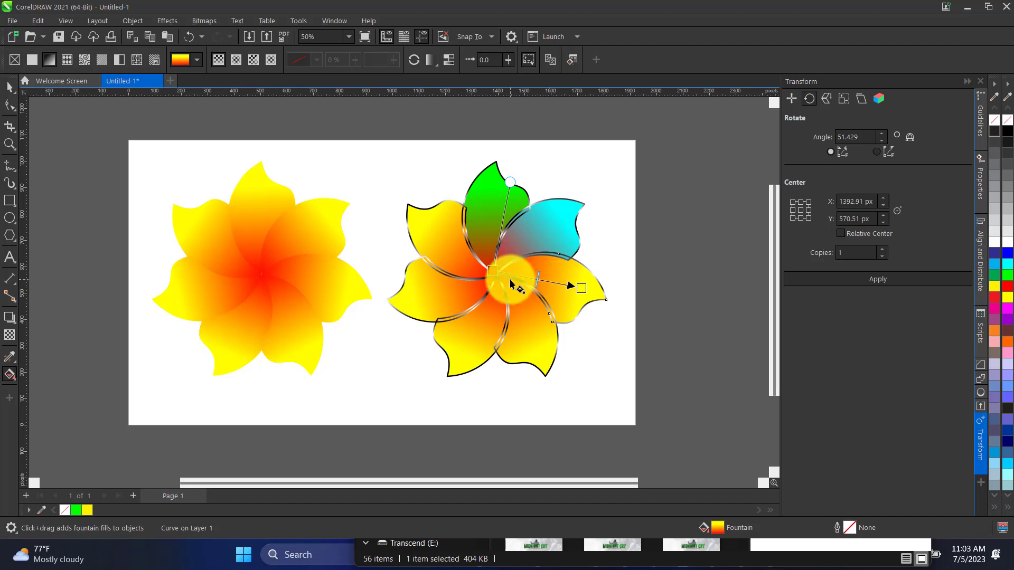
left_click(581, 288)
left_click(549, 304)
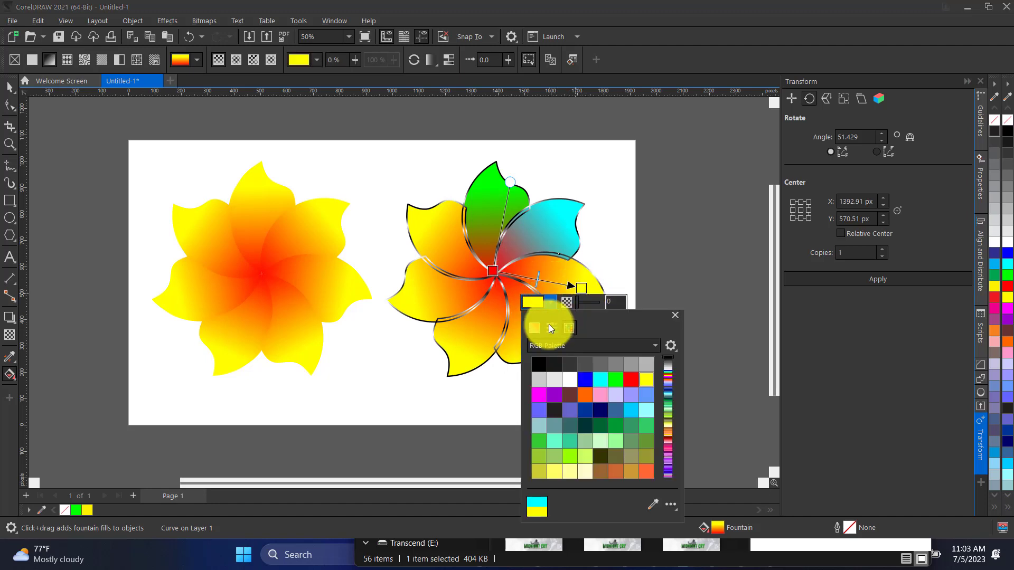
left_click(535, 393)
- Set the outer fountain fill color of the outlined flower's lower-right petal to purple
left_click(528, 349)
left_click(536, 351)
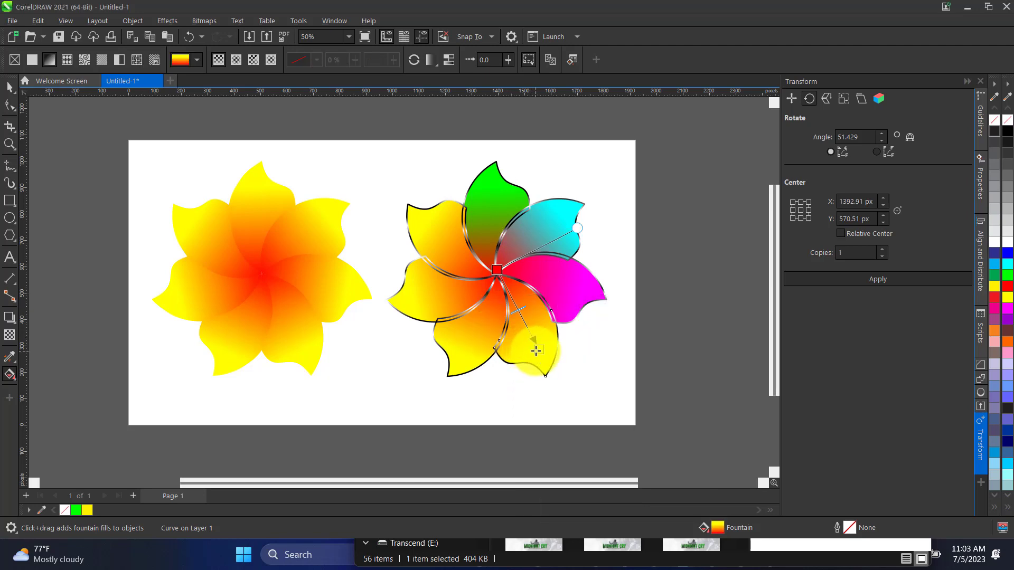
left_click_drag(537, 349, 540, 354)
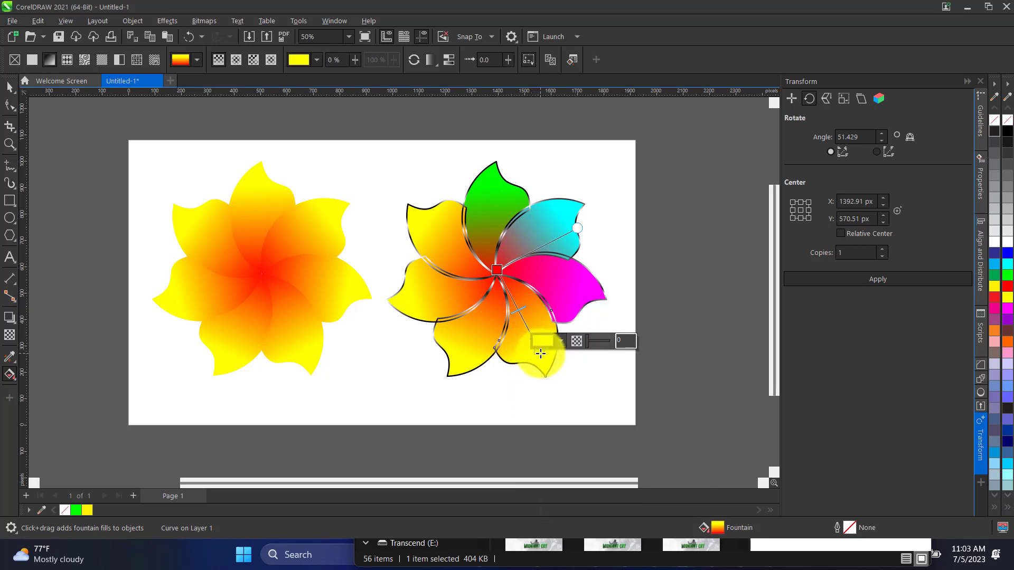
left_click(560, 344)
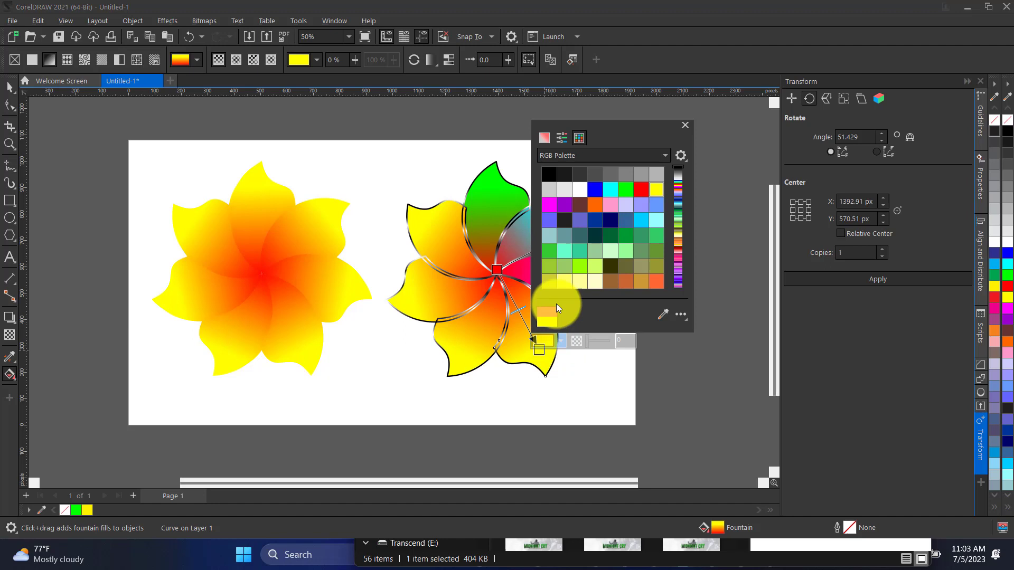
left_click(563, 206)
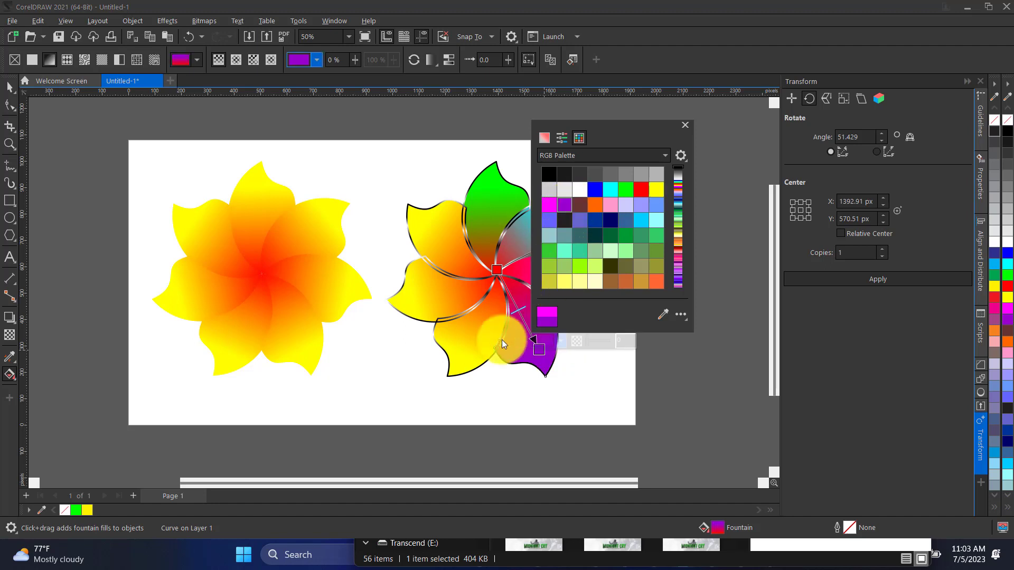
- Recolor the outer fountain fill node of the outlined flower's lower-left petal to lime green
left_click(469, 350)
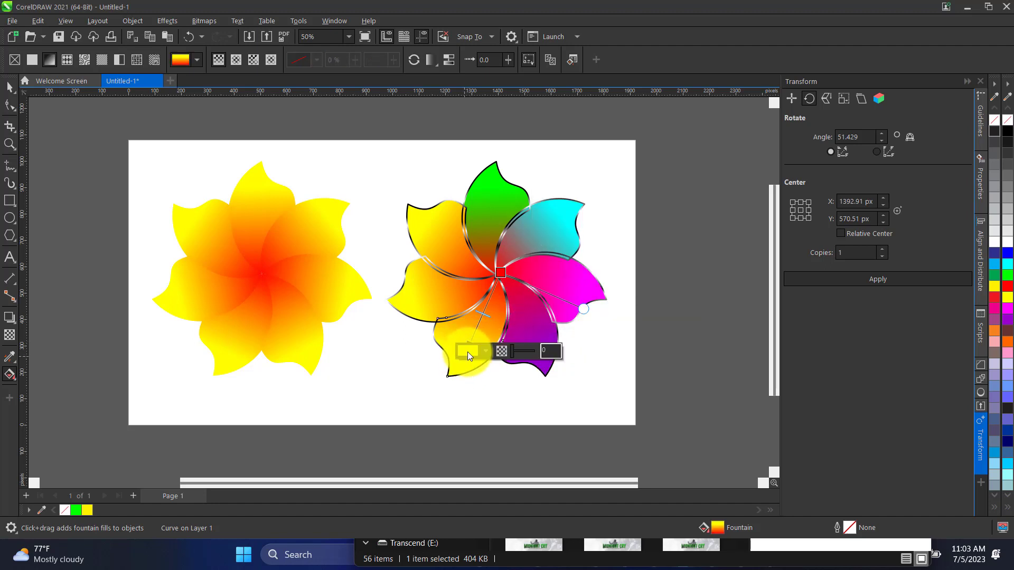
left_click(484, 351)
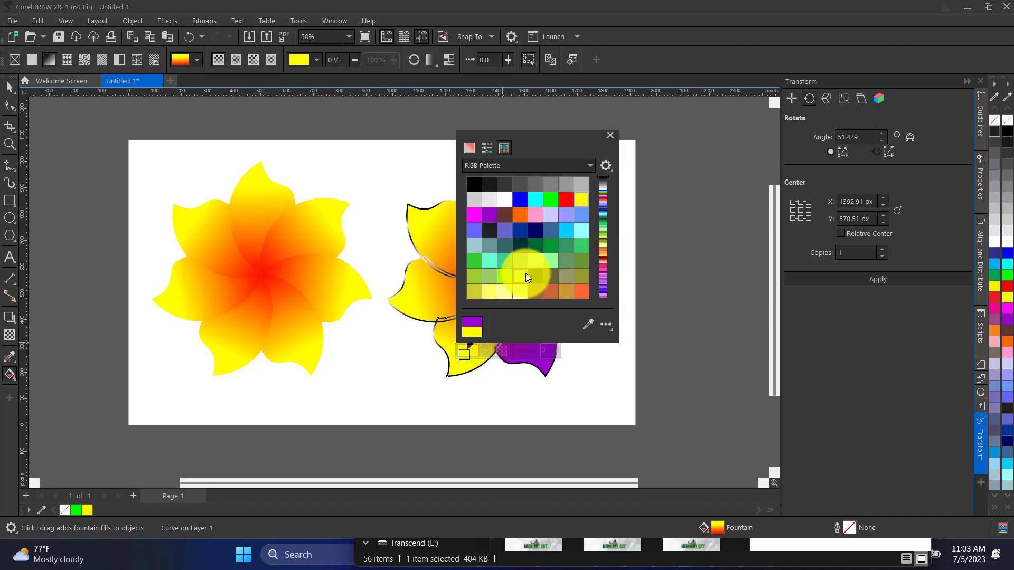
left_click(505, 278)
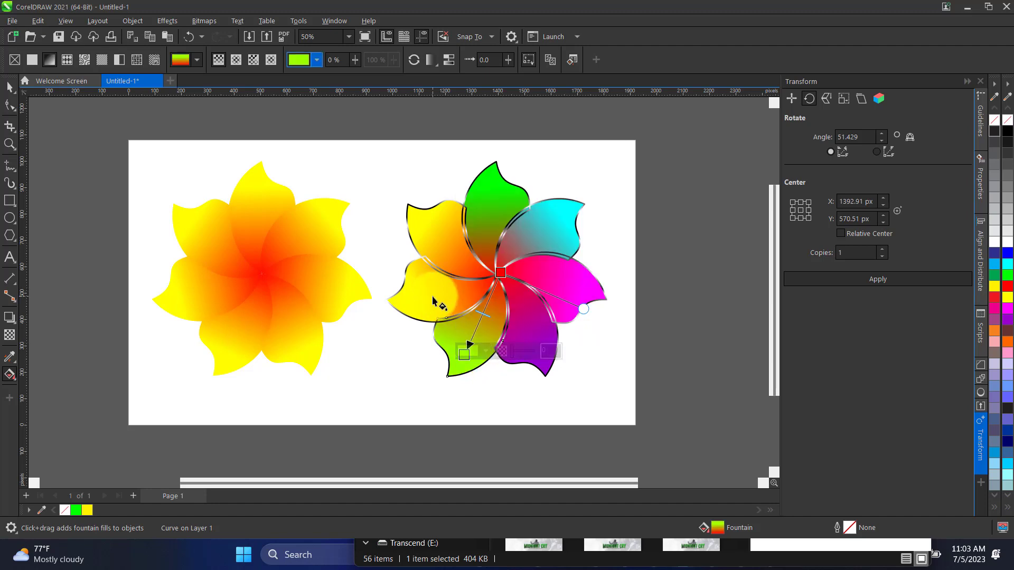
- Change the outer fountain fill color of the outlined flower's left petal to dark navy blue and deselect it
left_click(426, 301)
left_click(417, 299)
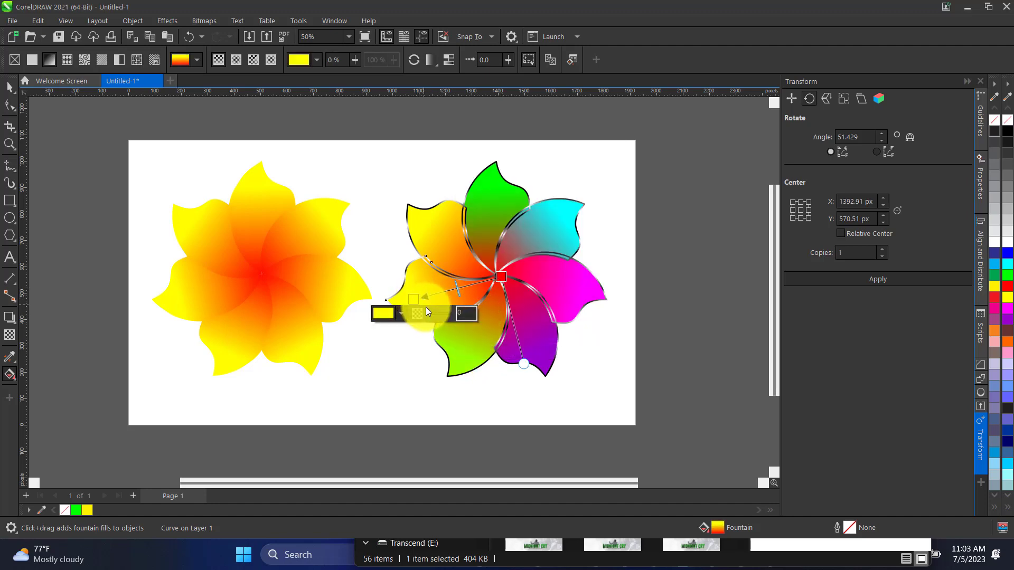
left_click(403, 313)
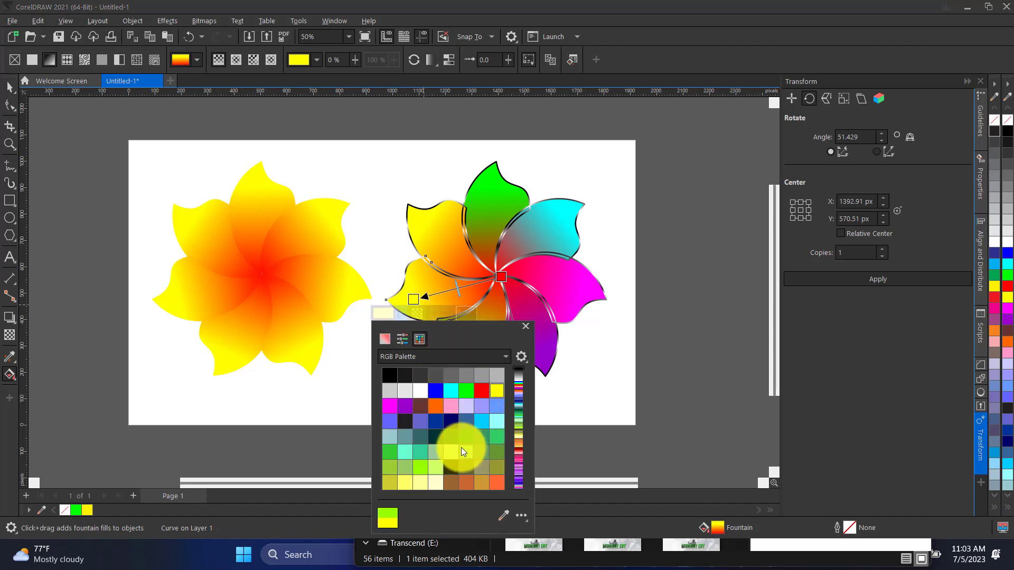
left_click(450, 426)
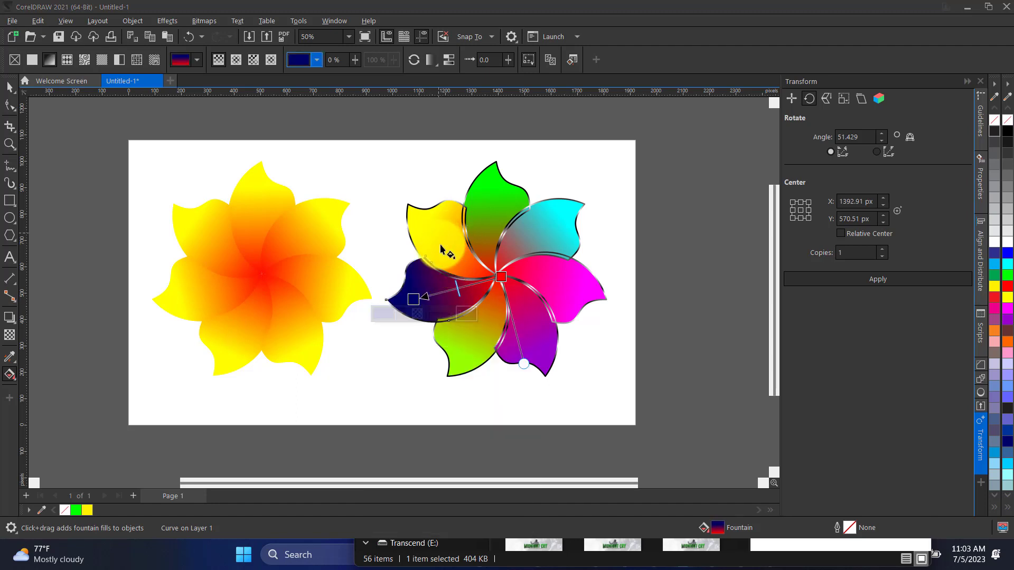
left_click(9, 91)
left_click(404, 167)
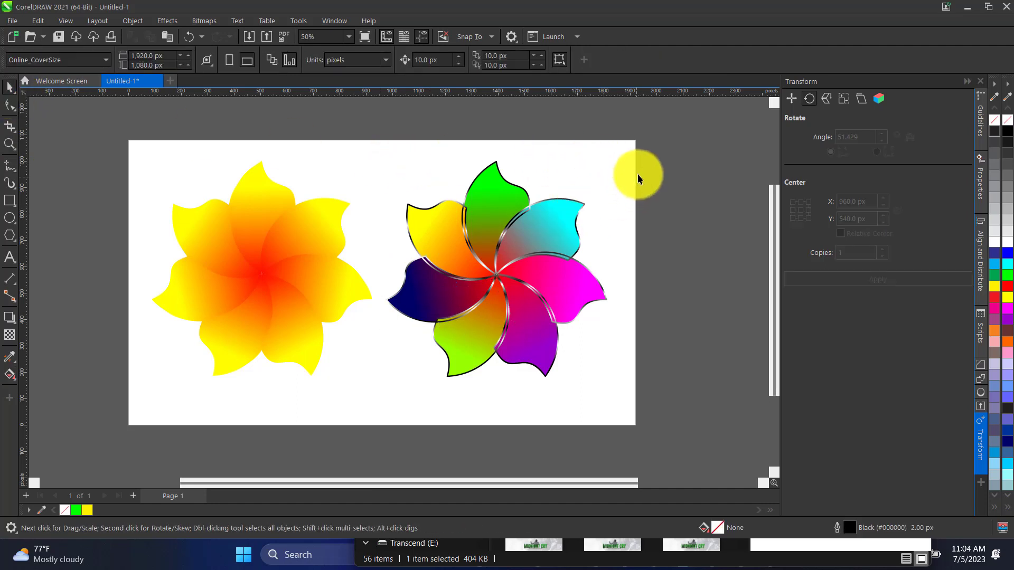
left_click_drag(295, 364, 371, 396)
key("ctrl+z")
left_click_drag(291, 260, 285, 265)
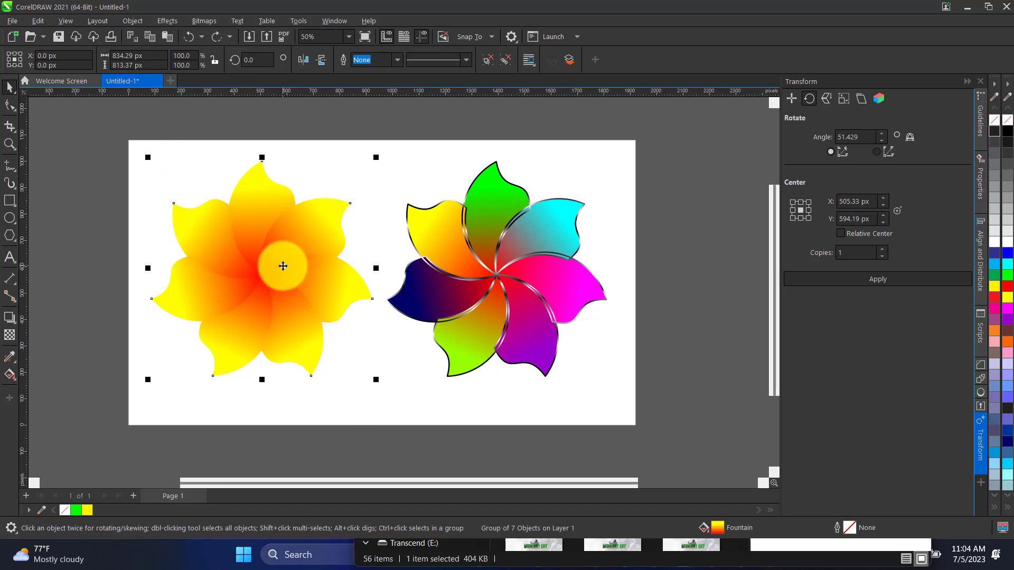
left_click(679, 140)
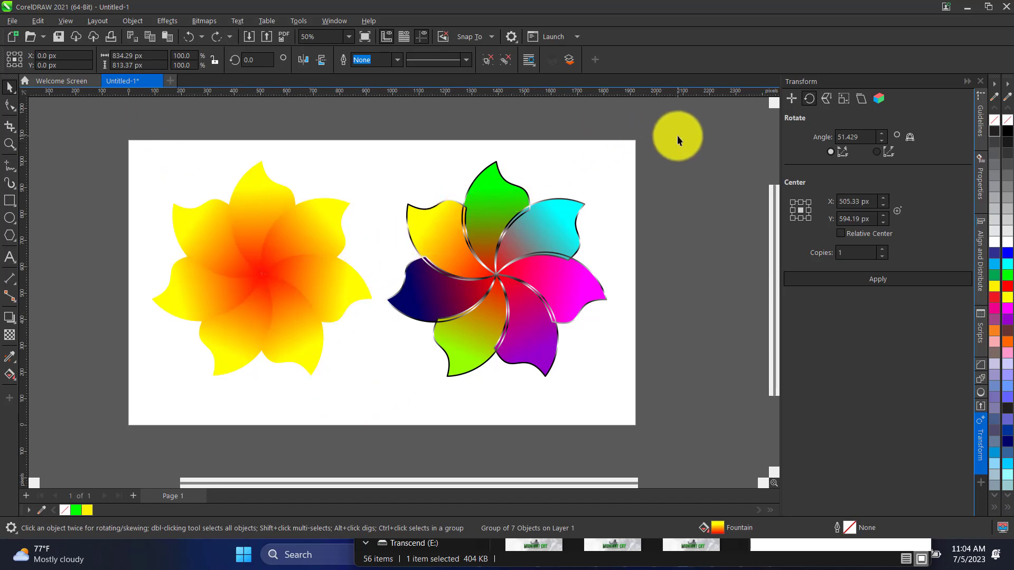
left_click(312, 290)
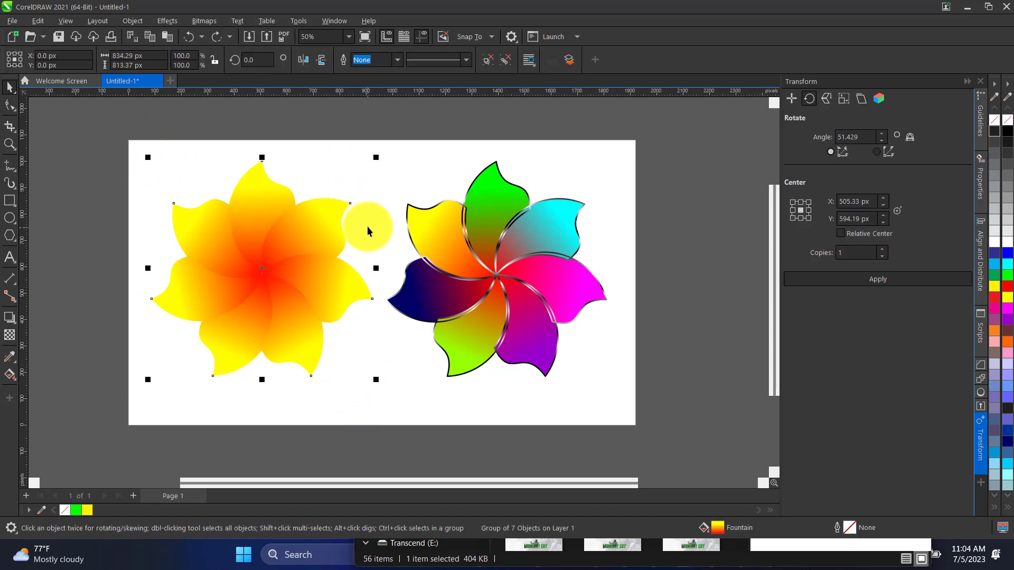
- Fit the whole page with both flowers in the view and collapse the Transform docker to review the result
left_click(10, 145)
right_click(426, 233)
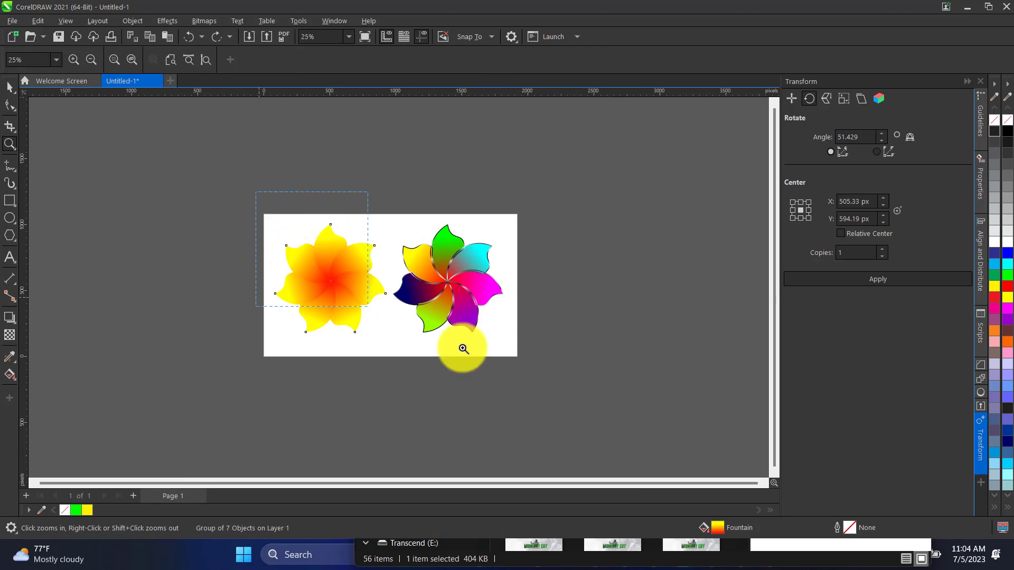
key("F4")
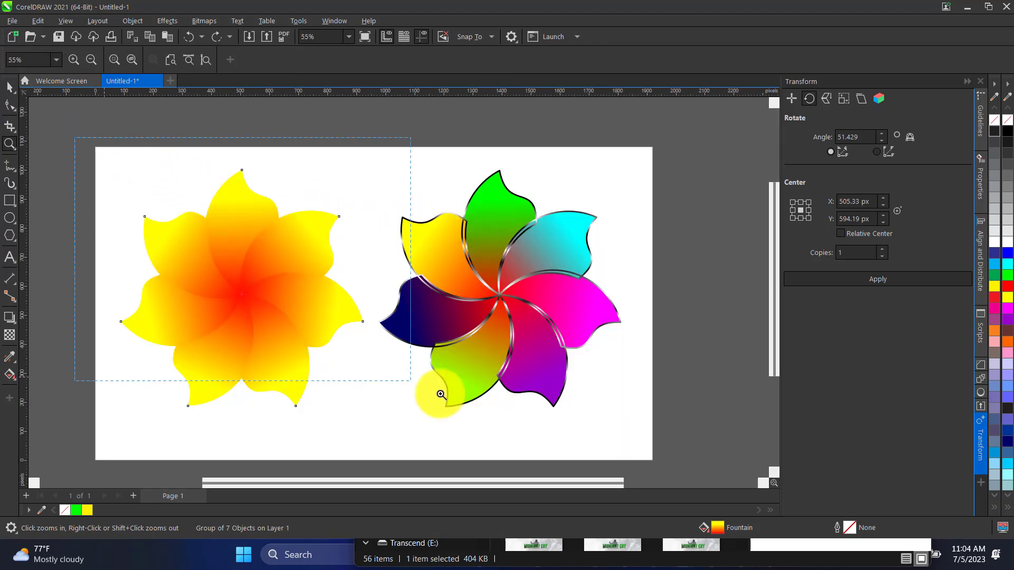
key("shift+F4")
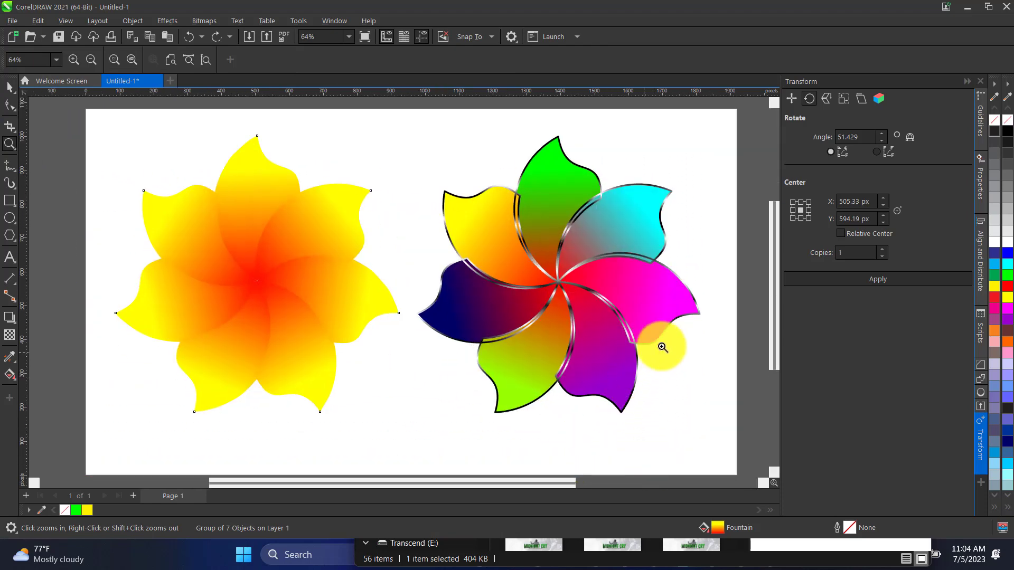
left_click(966, 81)
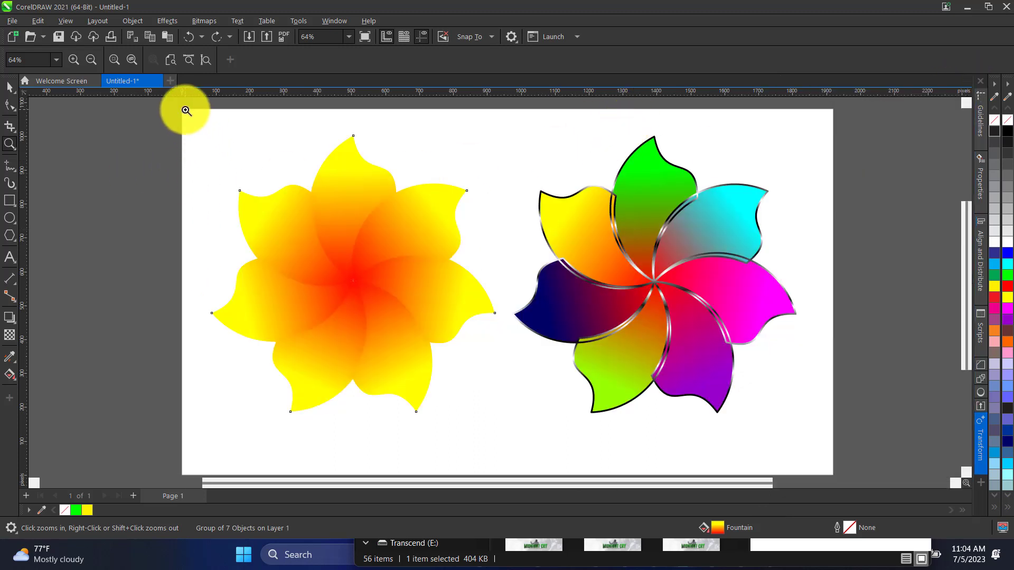